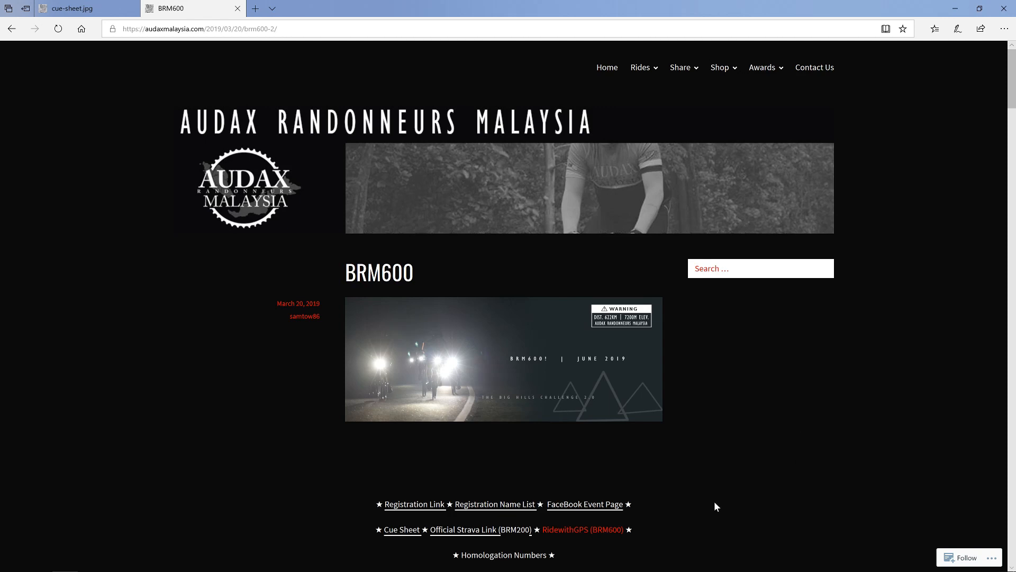
# Open the BRM600 RidewithGPS route and copy it to My Routes as "AUDAX BRM600! version 2.0 - Gerik (copy)", visible to Friends Only
pyautogui.click(573, 534)
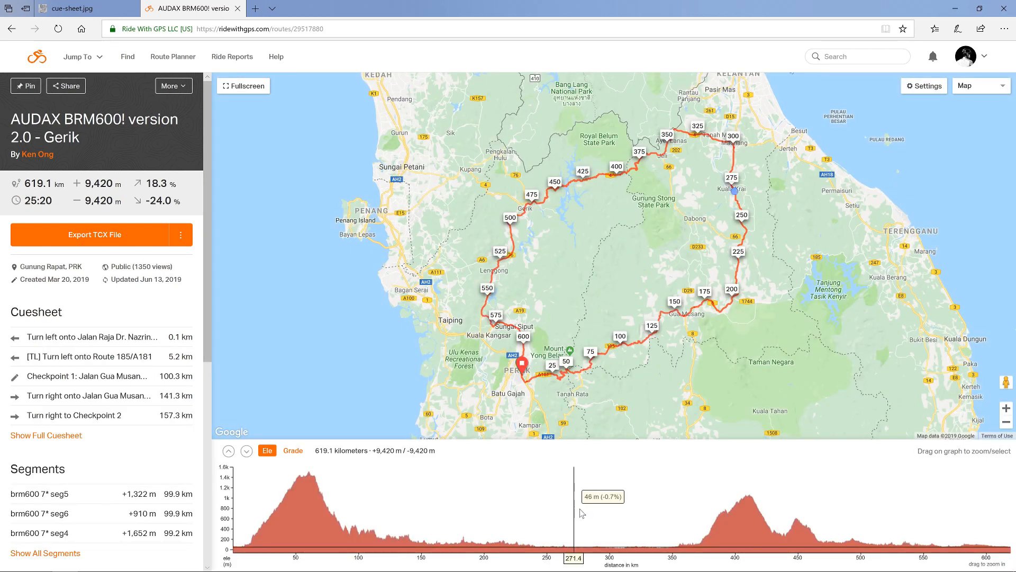
pyautogui.click(184, 90)
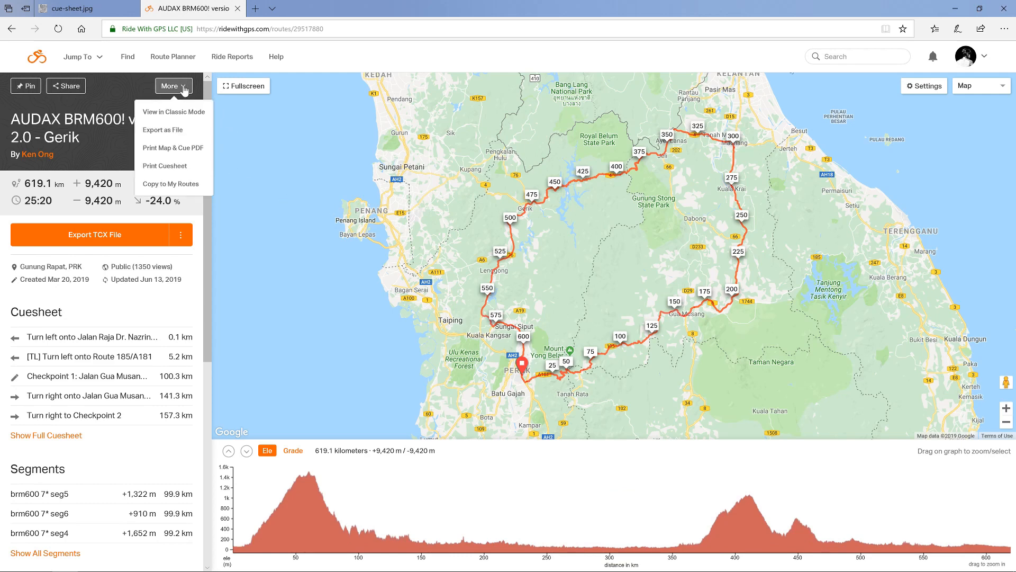
pyautogui.click(180, 184)
pyautogui.click(551, 175)
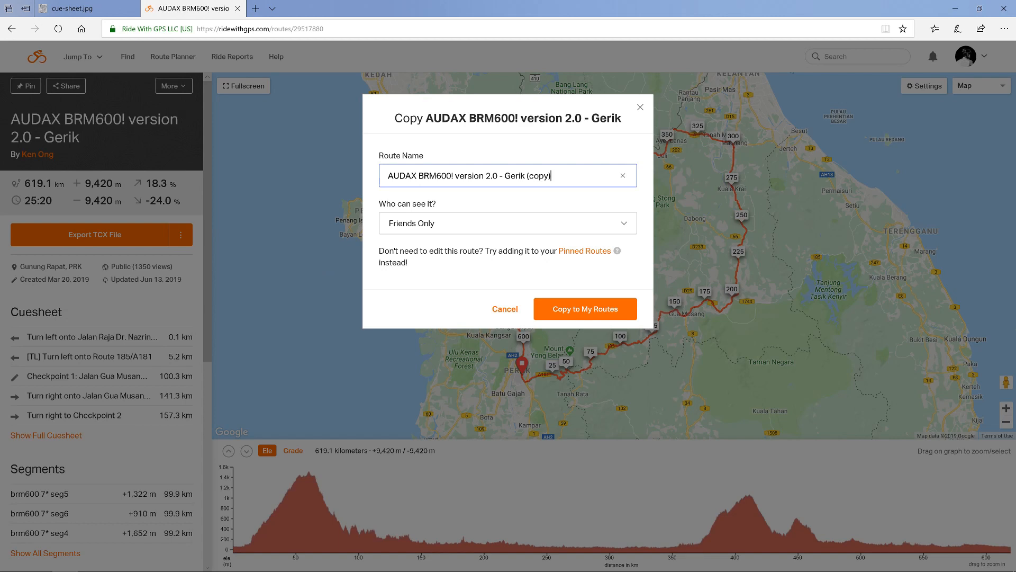
pyautogui.click(447, 225)
pyautogui.click(448, 224)
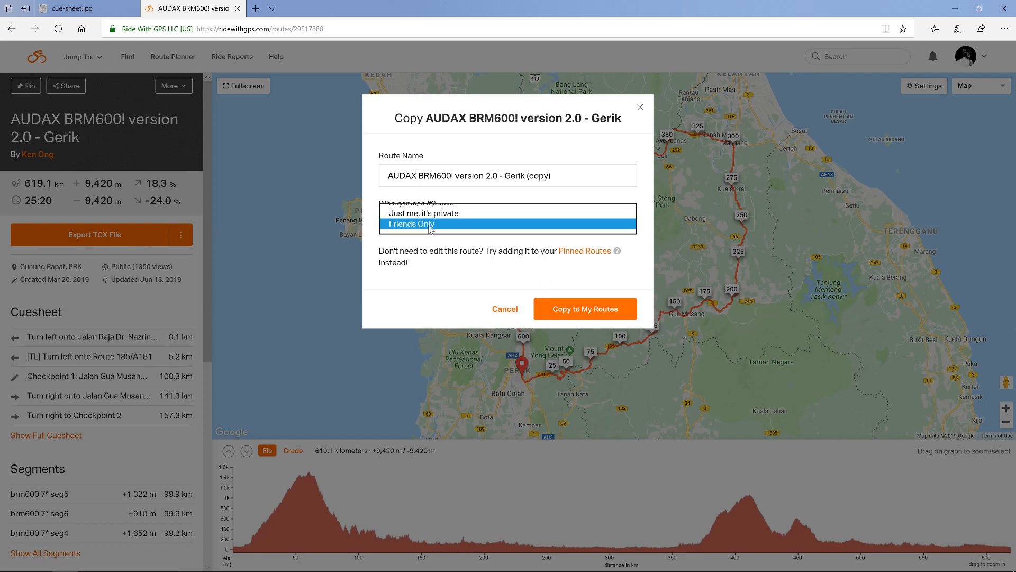
pyautogui.click(592, 310)
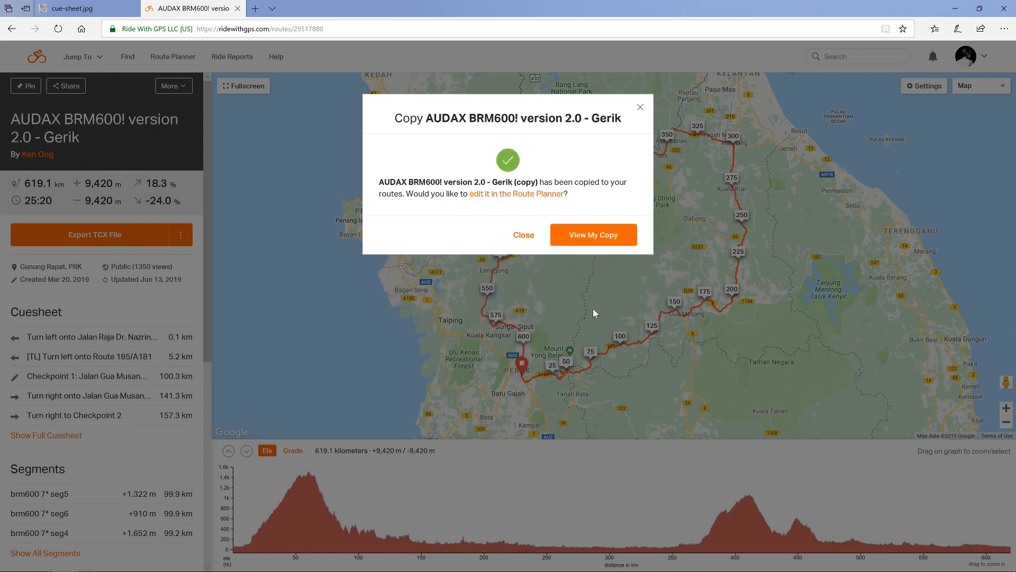
# View the copied route, open it for editing, and show the available map styles
pyautogui.click(597, 239)
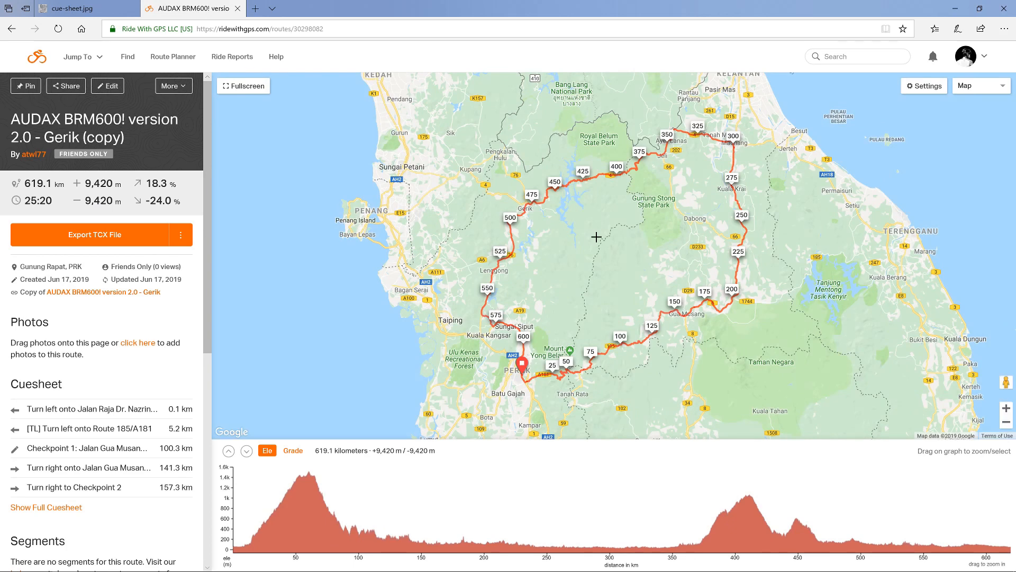
pyautogui.click(110, 88)
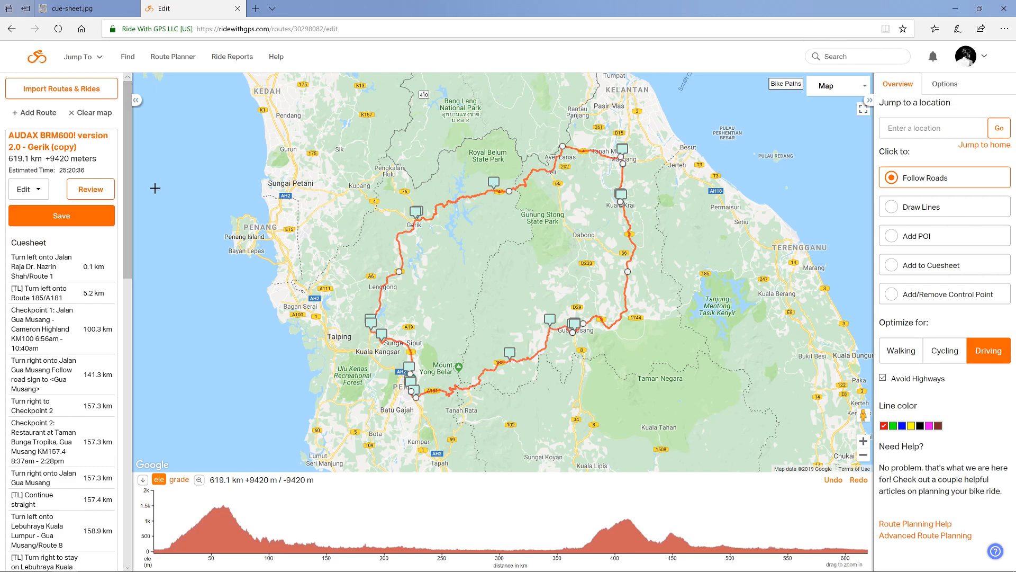
pyautogui.click(852, 91)
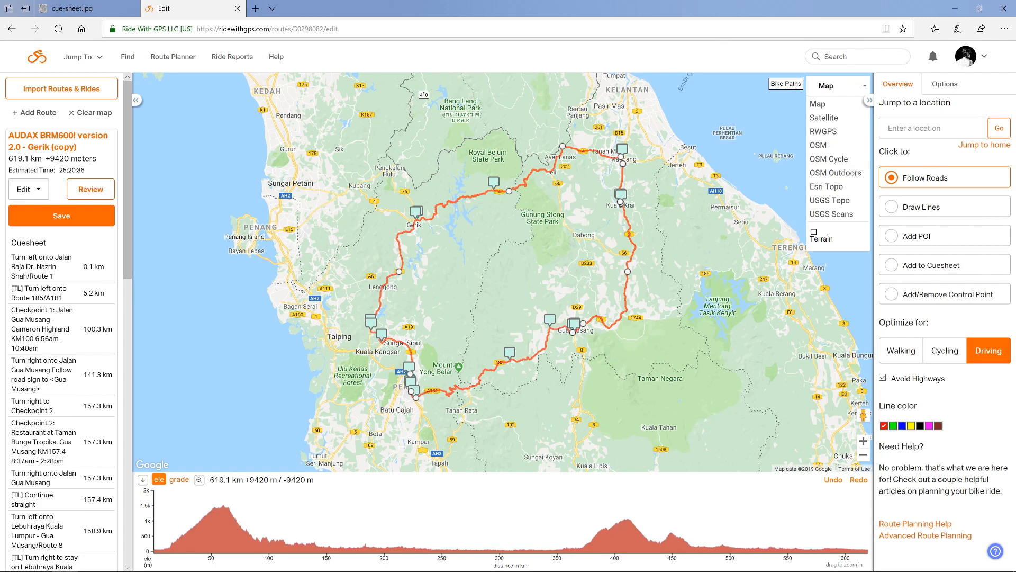
# Examine the section of the route around Marrybrown in Kuala Krai and try the OSM map style
pyautogui.doubleClick(863, 441)
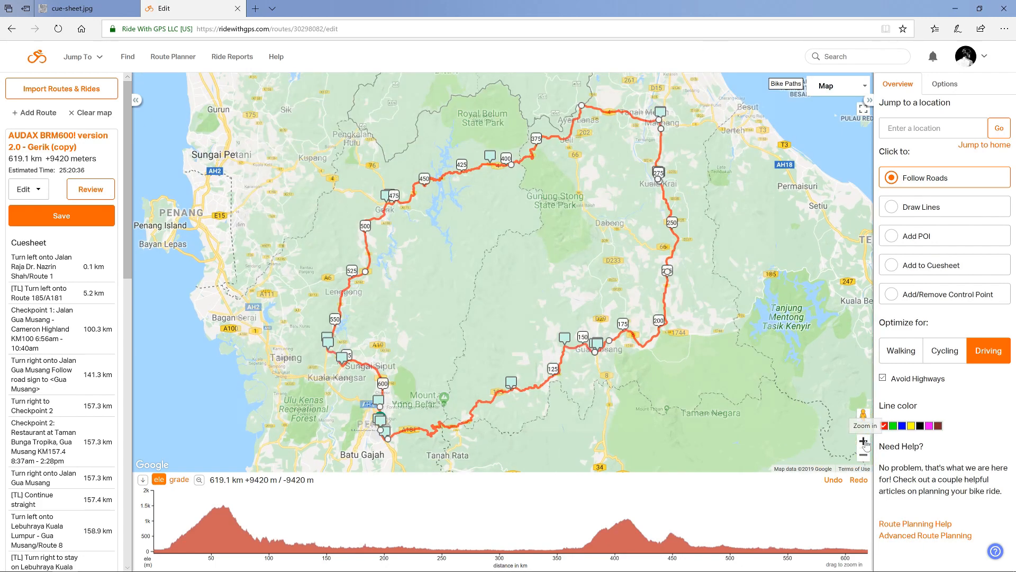
pyautogui.moveTo(753, 235); pyautogui.dragTo(483, 404)
pyautogui.moveTo(584, 227); pyautogui.dragTo(462, 346)
pyautogui.moveTo(671, 211); pyautogui.dragTo(676, 249)
pyautogui.click(864, 442)
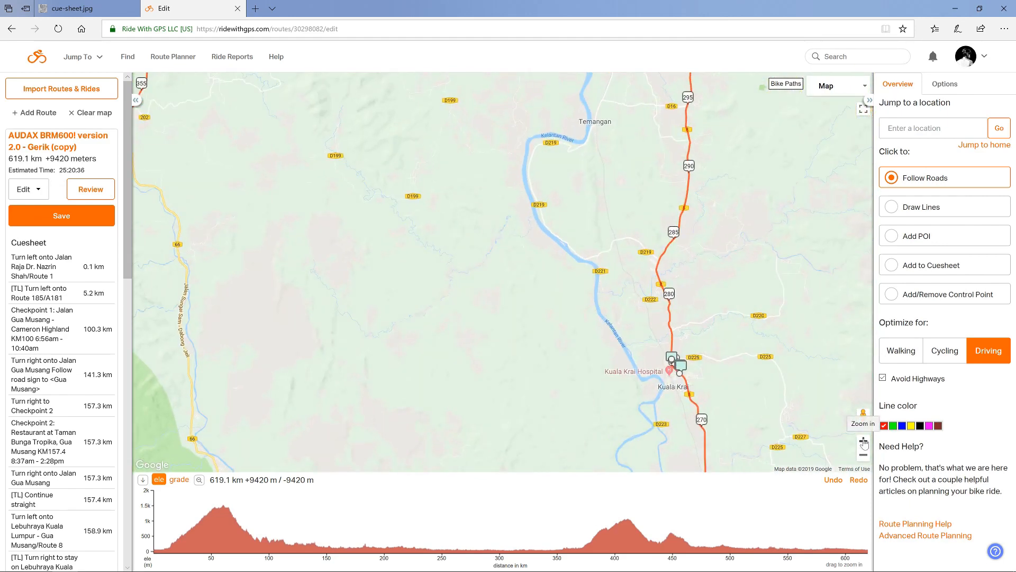
pyautogui.click(864, 442)
pyautogui.moveTo(660, 384); pyautogui.dragTo(530, 264)
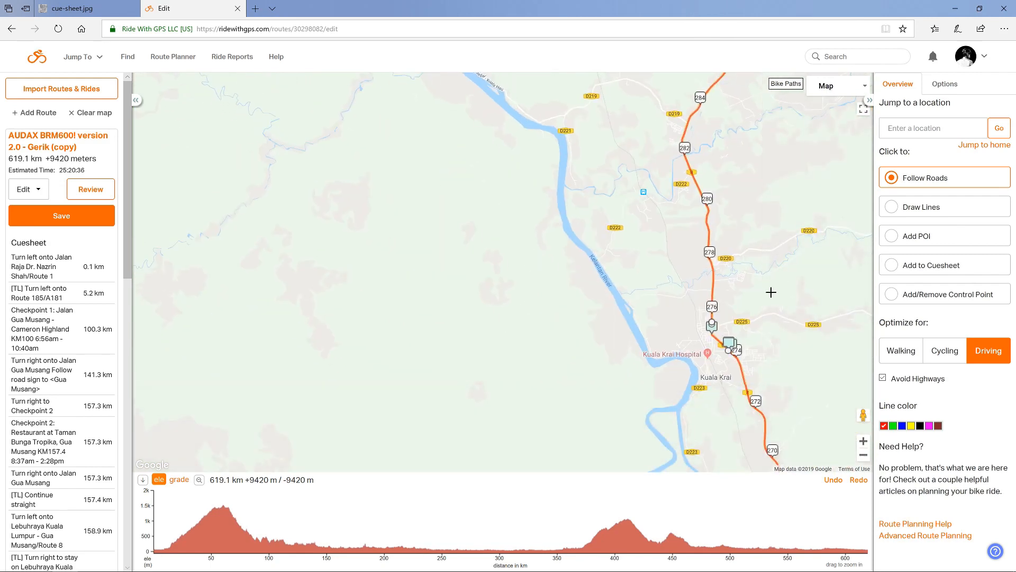
pyautogui.moveTo(787, 315); pyautogui.dragTo(715, 197)
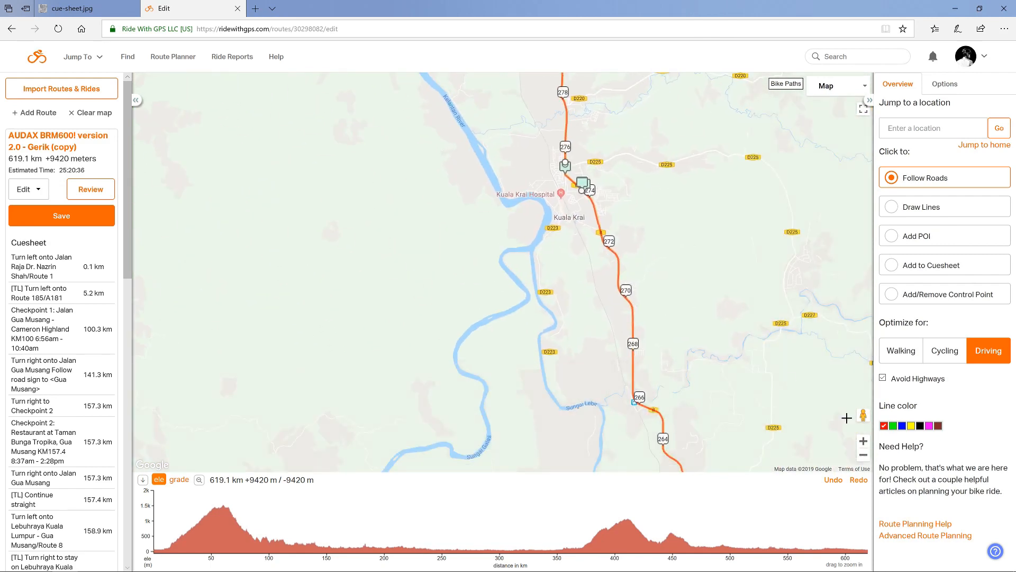
pyautogui.click(862, 442)
pyautogui.click(860, 443)
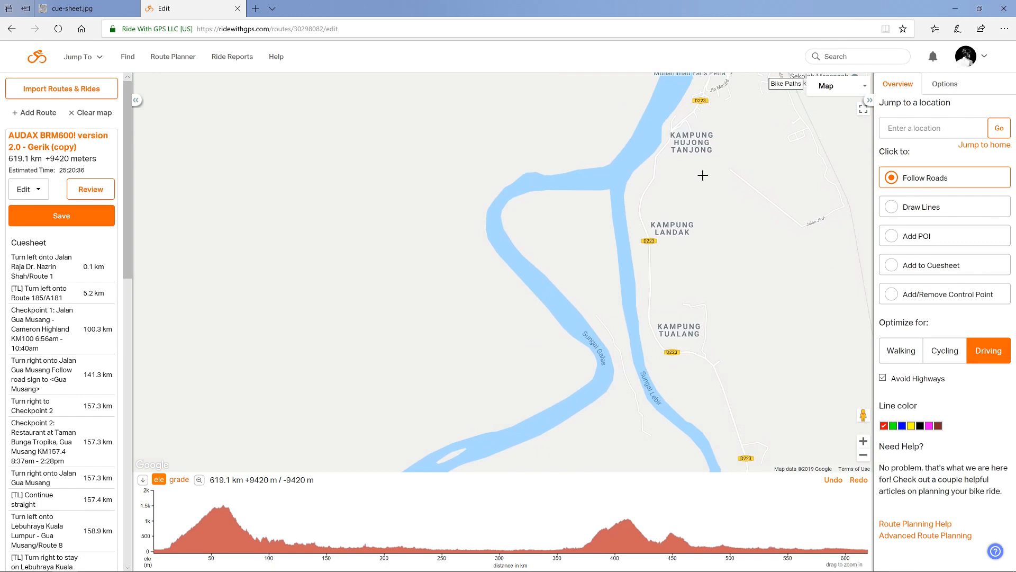
pyautogui.moveTo(702, 175); pyautogui.dragTo(497, 461)
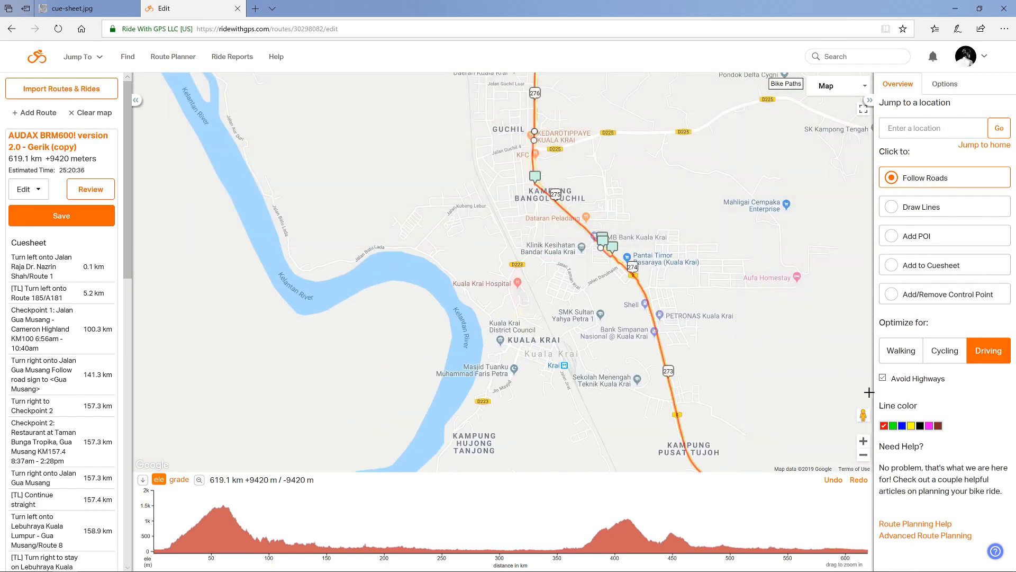
pyautogui.click(863, 442)
pyautogui.moveTo(762, 365); pyautogui.dragTo(436, 424)
pyautogui.moveTo(673, 191); pyautogui.dragTo(618, 211)
pyautogui.click(863, 441)
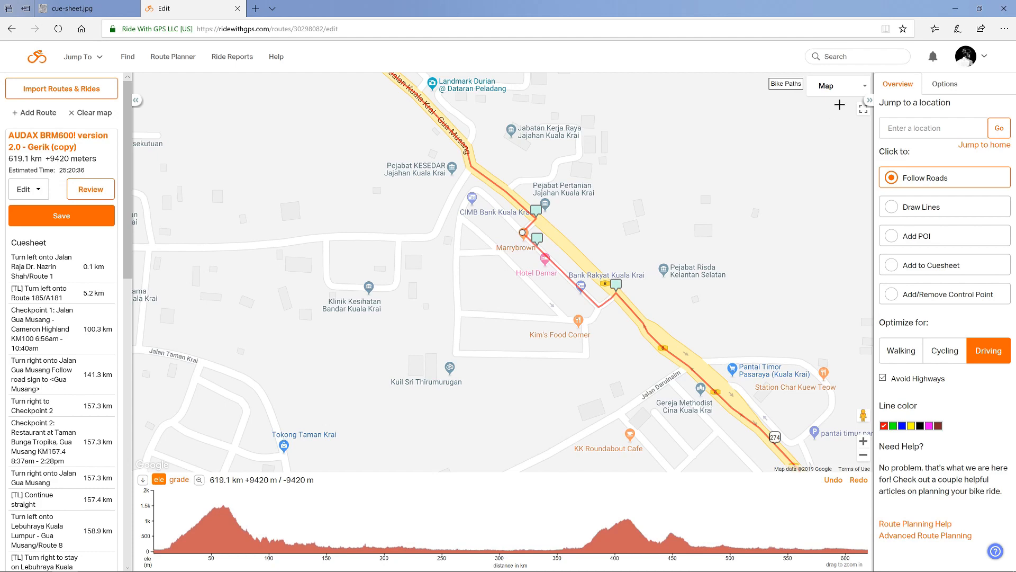
pyautogui.click(833, 86)
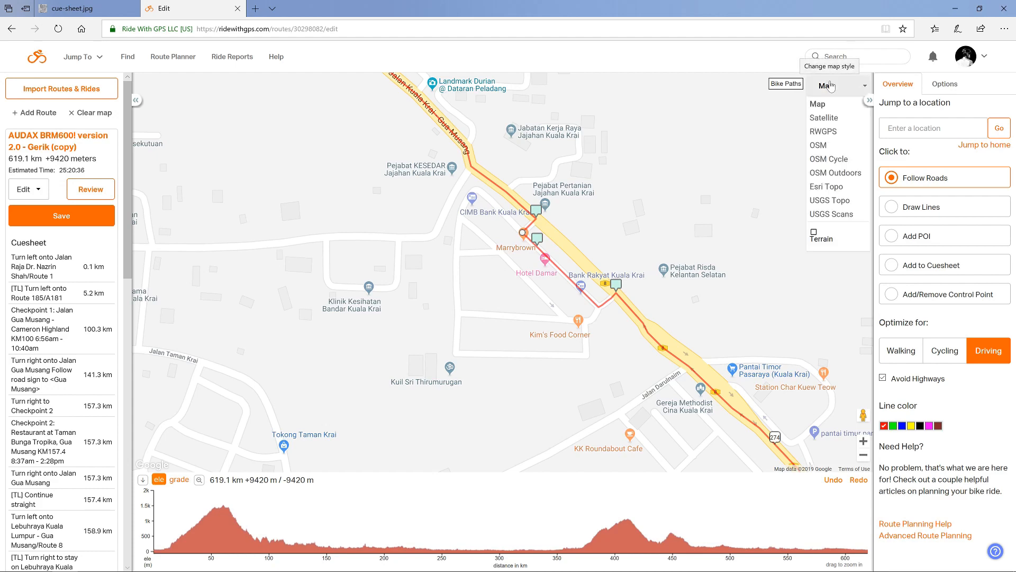
pyautogui.click(846, 145)
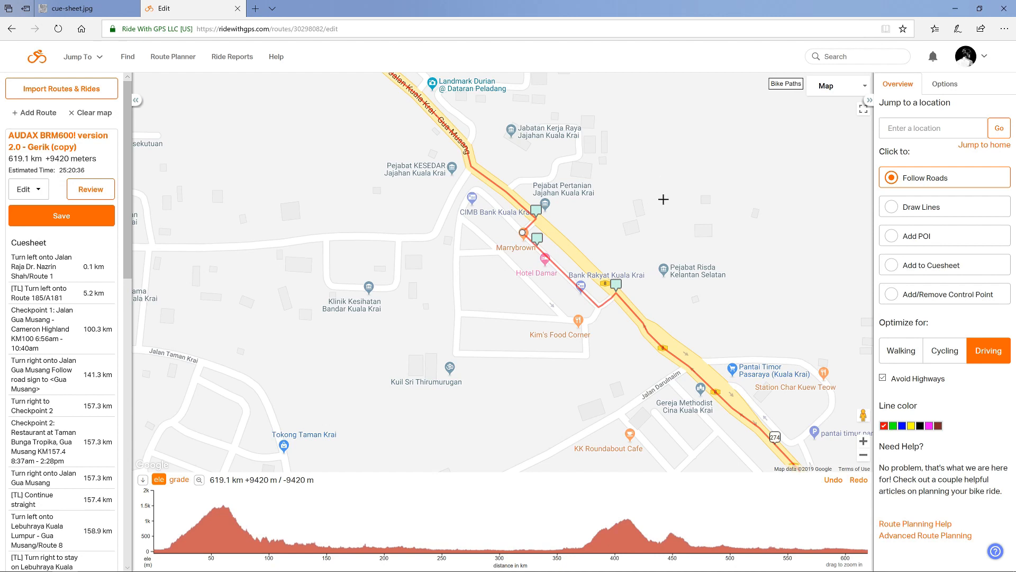
# Add control points on both sides of the Marrybrown detour, remove the one at Marrybrown, and reroute the section along the main road
pyautogui.click(893, 296)
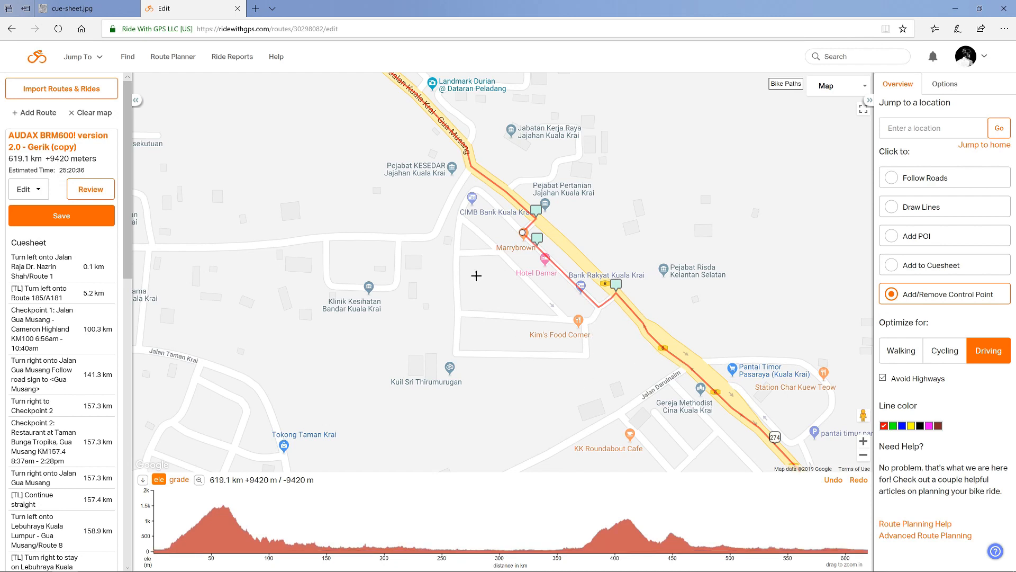
pyautogui.click(635, 316)
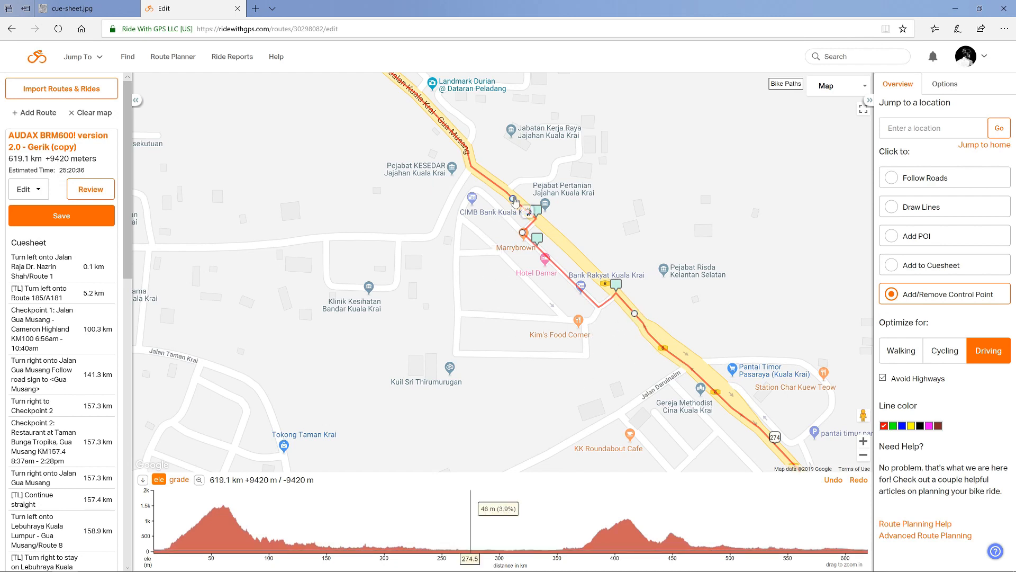
pyautogui.moveTo(561, 271)
pyautogui.mouseDown()
pyautogui.moveTo(576, 252)
pyautogui.moveTo(562, 242)
pyautogui.mouseUp()
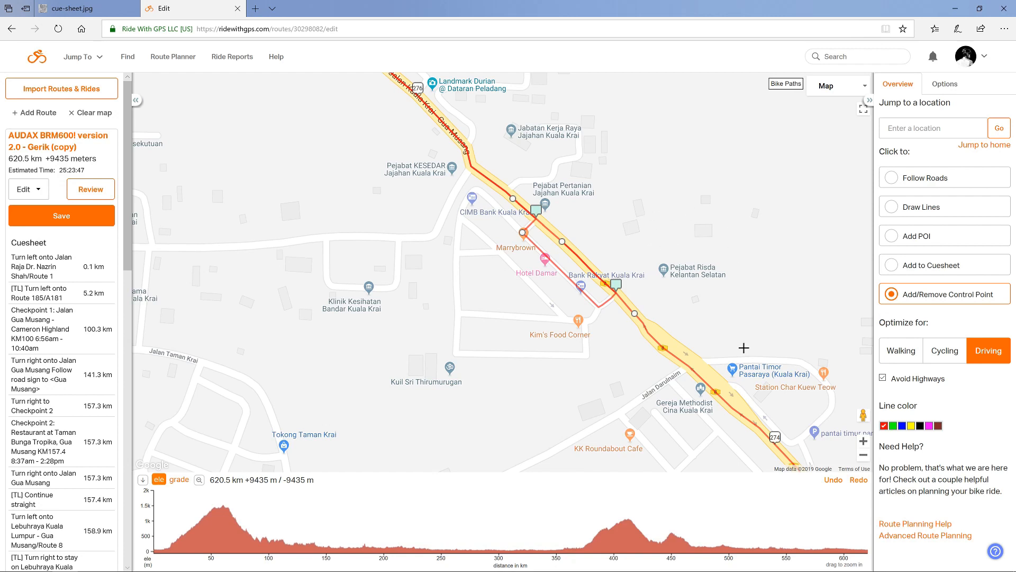
pyautogui.click(836, 482)
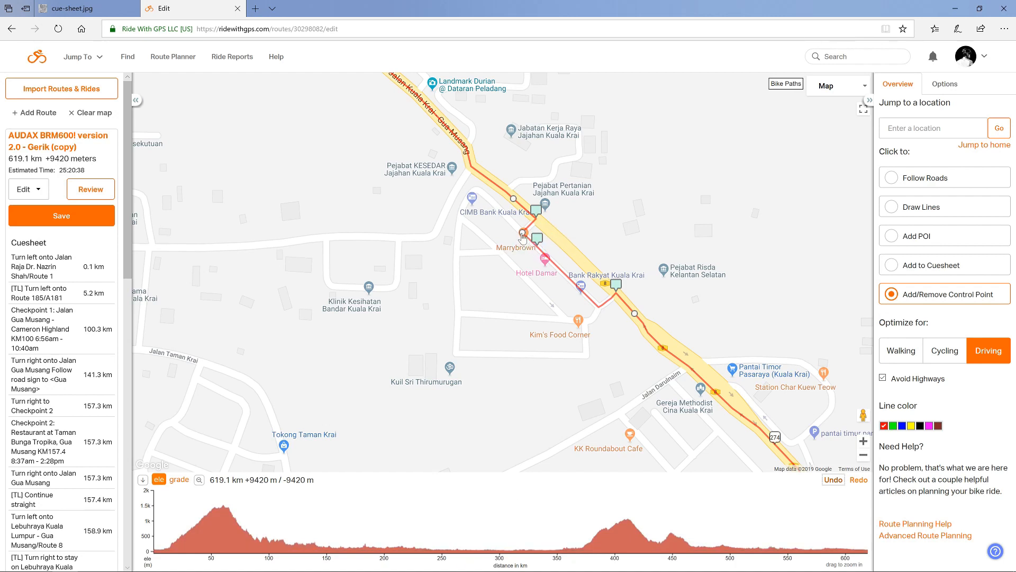
pyautogui.click(523, 233)
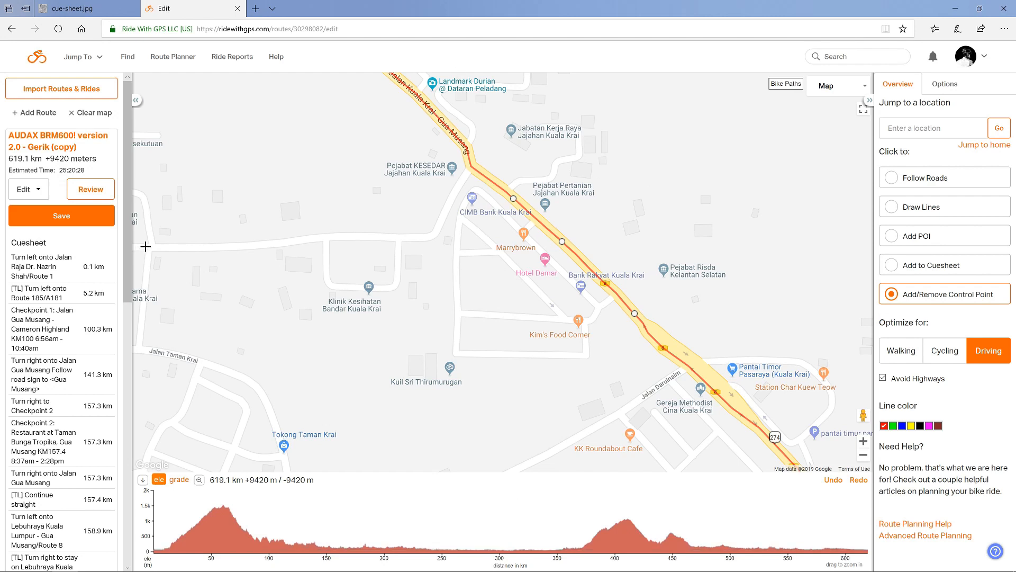
# Prepare the edited route for tracing
pyautogui.click(42, 189)
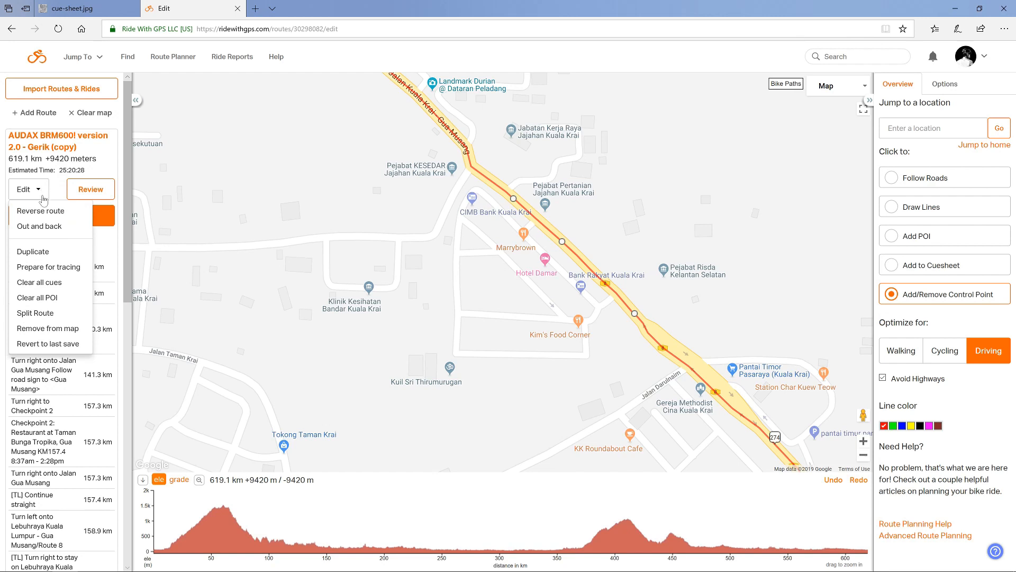
pyautogui.click(55, 269)
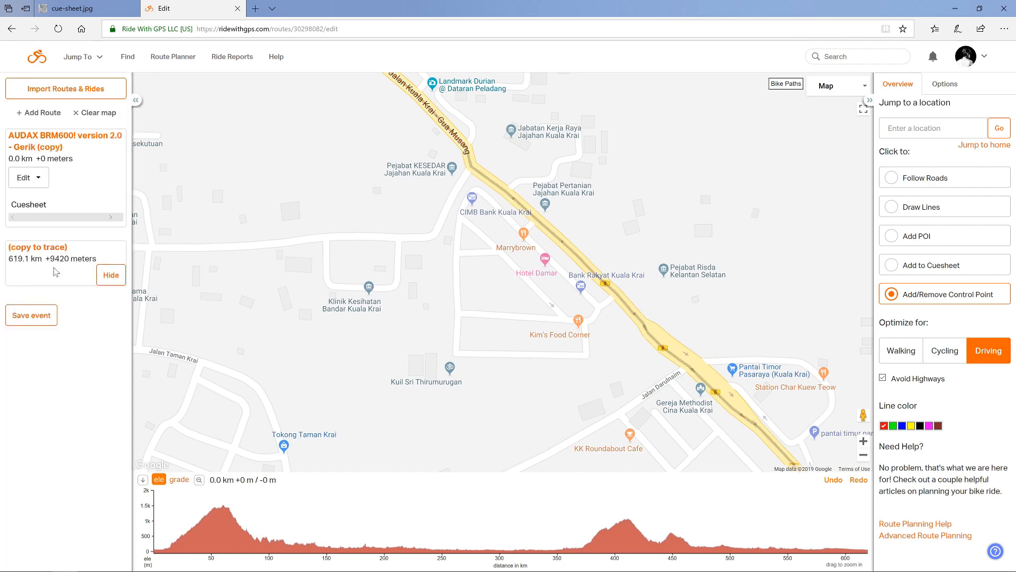
# Locate the start of the traced route in Ipoh, near the Jalan Raja Musa Mahadi junction
pyautogui.click(864, 456)
pyautogui.click(864, 456)
pyautogui.click(865, 456)
pyautogui.click(864, 456)
pyautogui.click(864, 457)
pyautogui.click(864, 458)
pyautogui.moveTo(661, 434)
pyautogui.mouseDown()
pyautogui.moveTo(616, 300)
pyautogui.moveTo(753, 107)
pyautogui.mouseUp()
pyautogui.moveTo(624, 275); pyautogui.dragTo(715, 157)
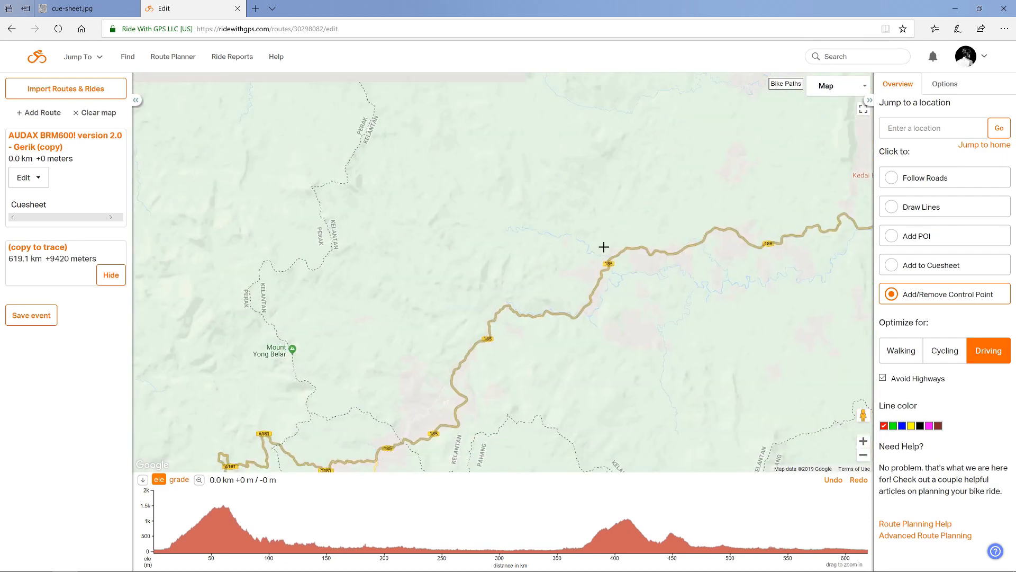
pyautogui.moveTo(638, 212); pyautogui.dragTo(783, 124)
pyautogui.moveTo(549, 177); pyautogui.dragTo(669, 249)
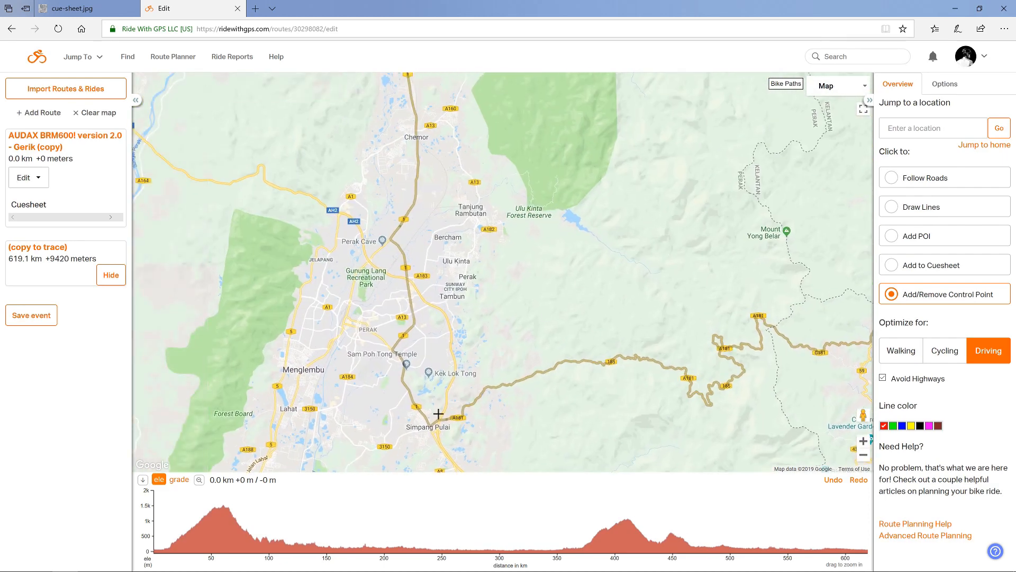
pyautogui.moveTo(482, 353); pyautogui.dragTo(591, 333)
pyautogui.moveTo(640, 441); pyautogui.dragTo(563, 293)
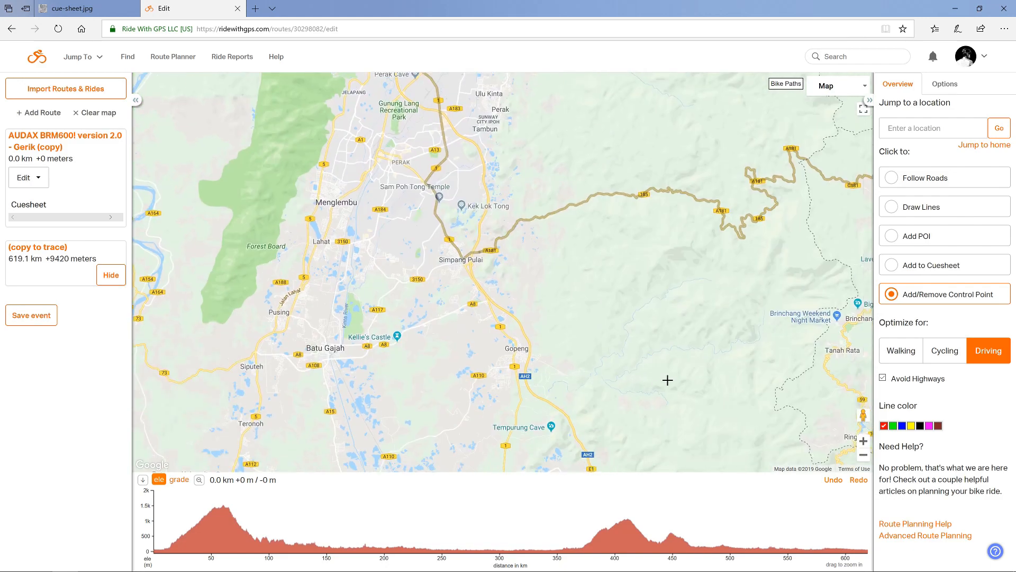
pyautogui.click(863, 441)
pyautogui.click(863, 440)
pyautogui.click(863, 440)
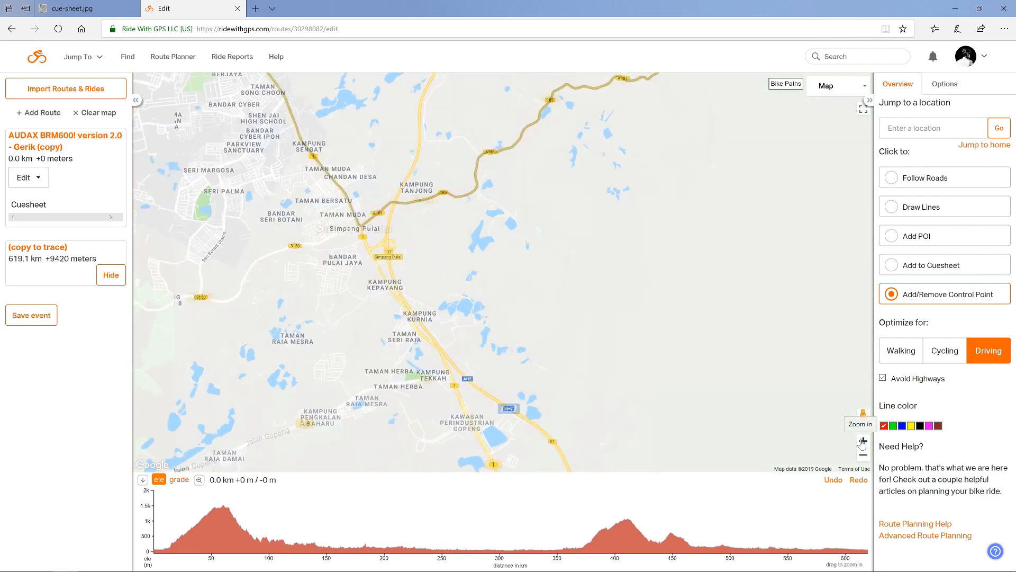
pyautogui.moveTo(416, 272); pyautogui.dragTo(760, 492)
pyautogui.moveTo(495, 105); pyautogui.dragTo(593, 376)
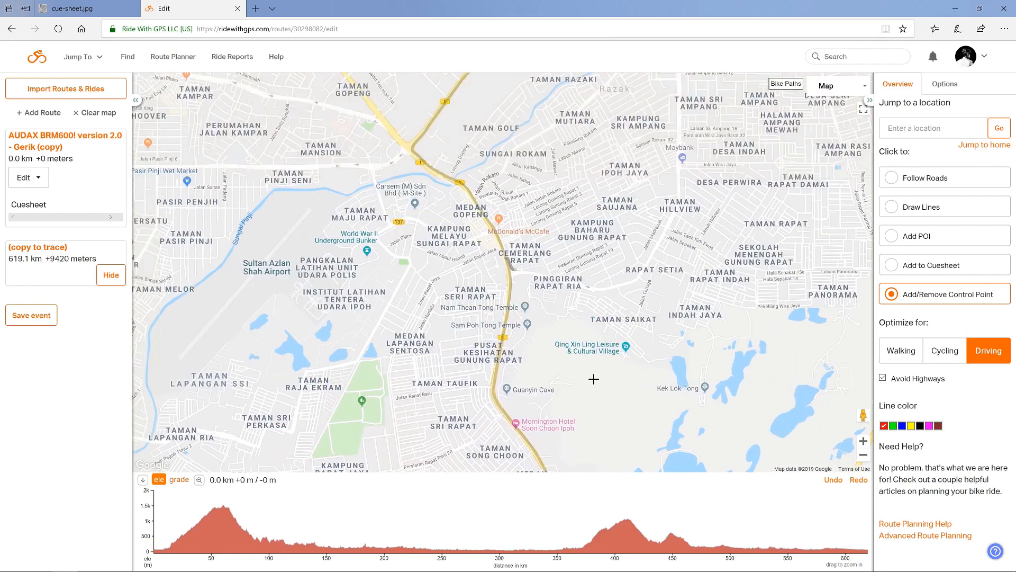
pyautogui.click(863, 441)
pyautogui.click(863, 442)
pyautogui.click(863, 442)
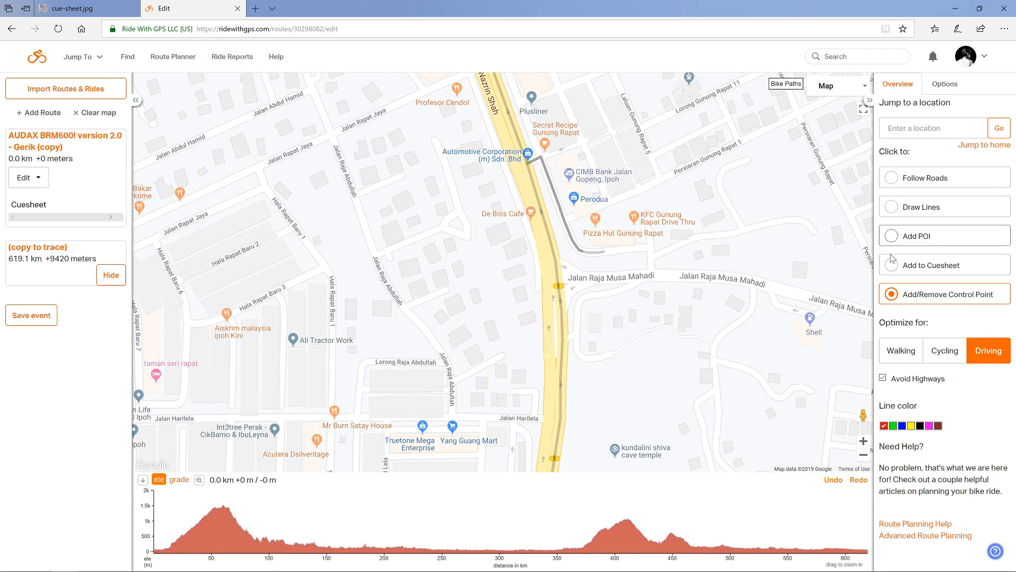
# Trace the beginning of the route with Follow Roads, from Automotive Corporation southward along Jalan Raja Dr. Nazrin Shah
pyautogui.click(896, 183)
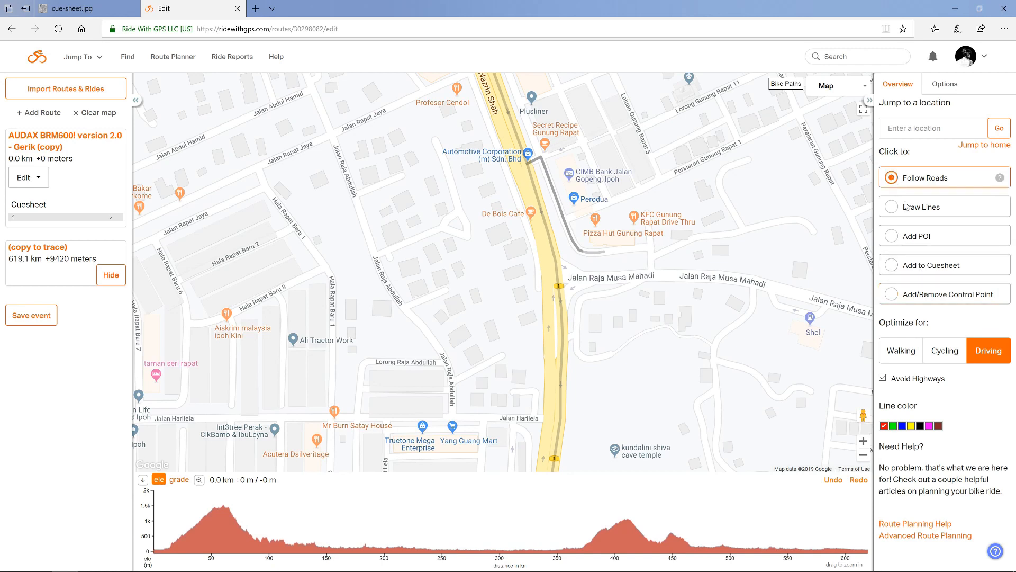
pyautogui.click(529, 169)
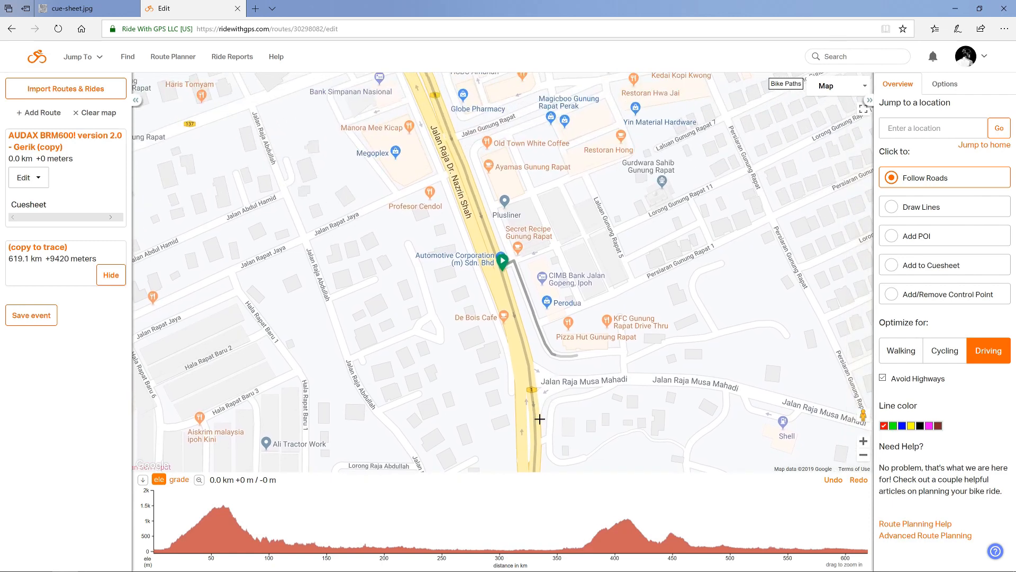
pyautogui.click(538, 419)
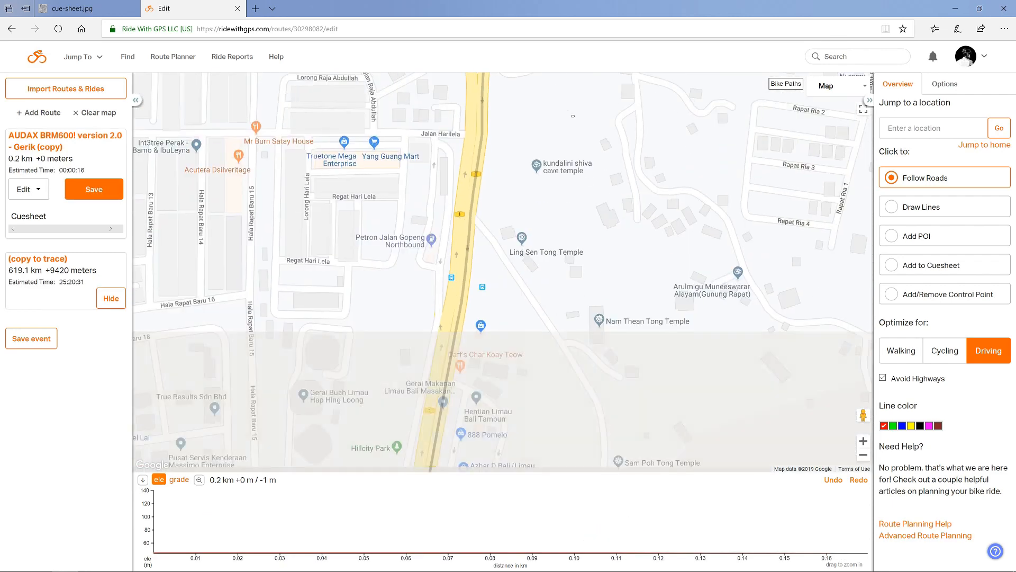
pyautogui.click(458, 333)
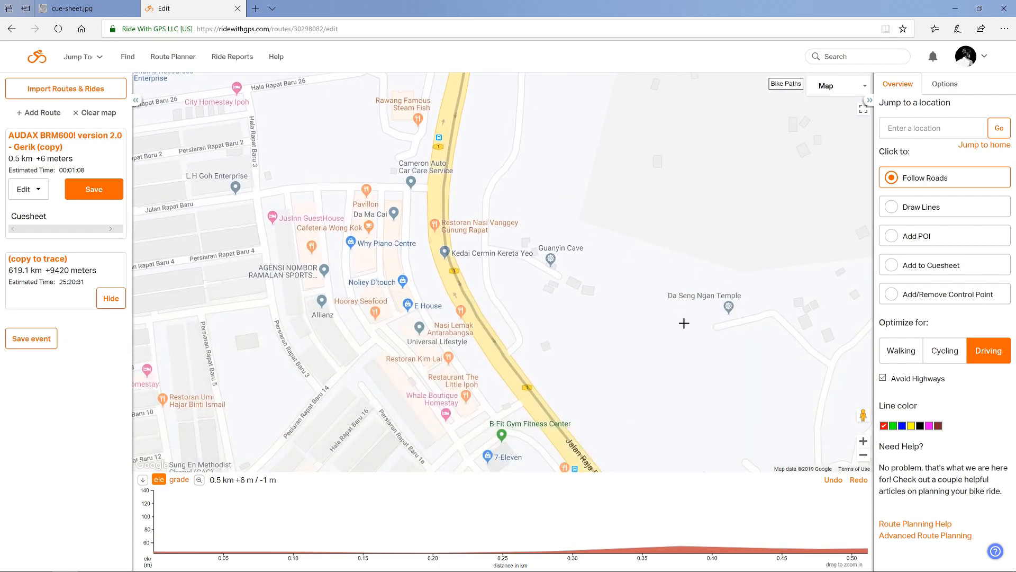
pyautogui.moveTo(684, 323); pyautogui.dragTo(675, 129)
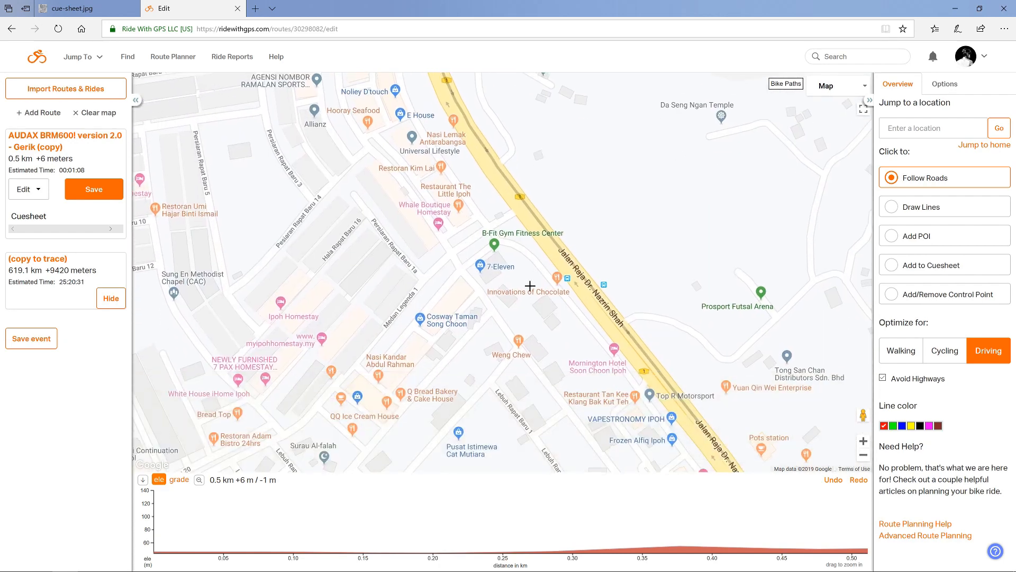
pyautogui.click(536, 209)
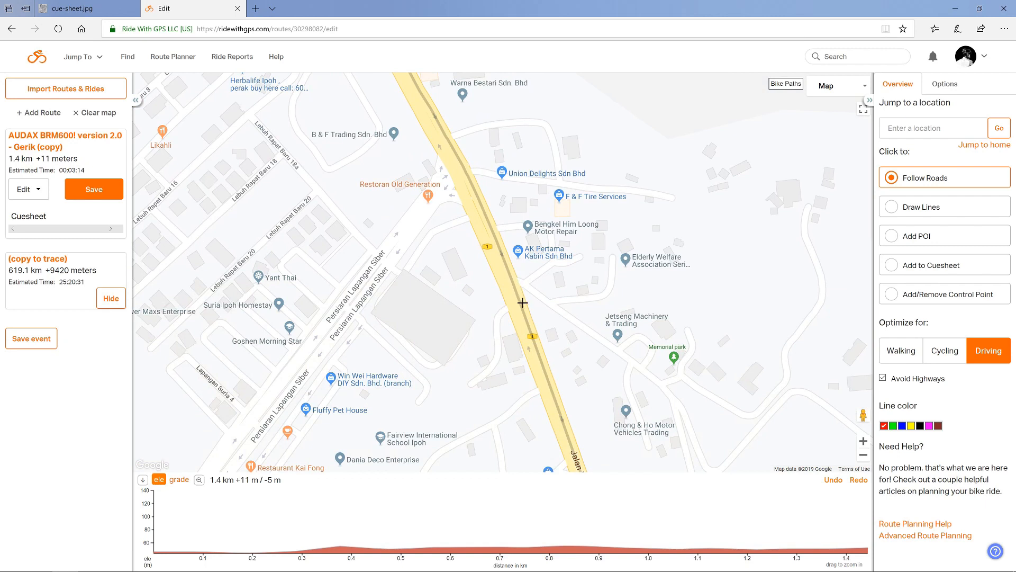
pyautogui.click(520, 303)
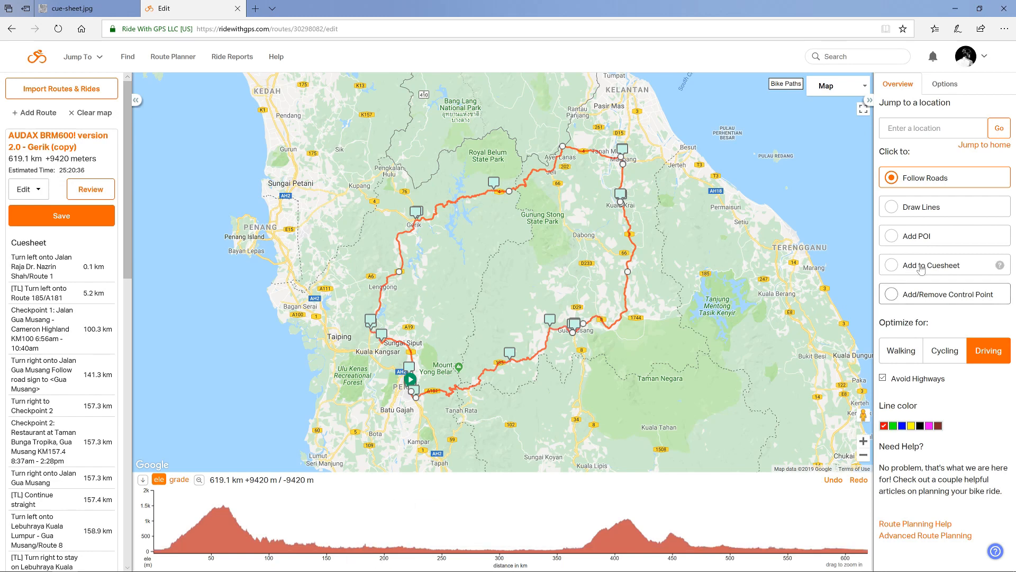
# Activate Add to Cuesheet and follow the route from Ipoh to Kafe Banjaran, near the 50 km marker
pyautogui.click(891, 266)
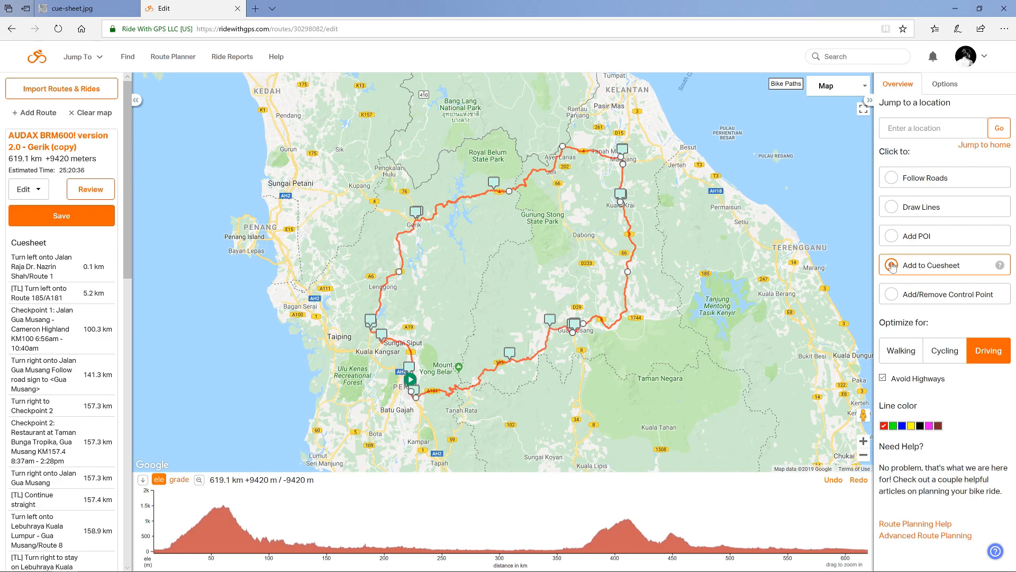
pyautogui.click(864, 442)
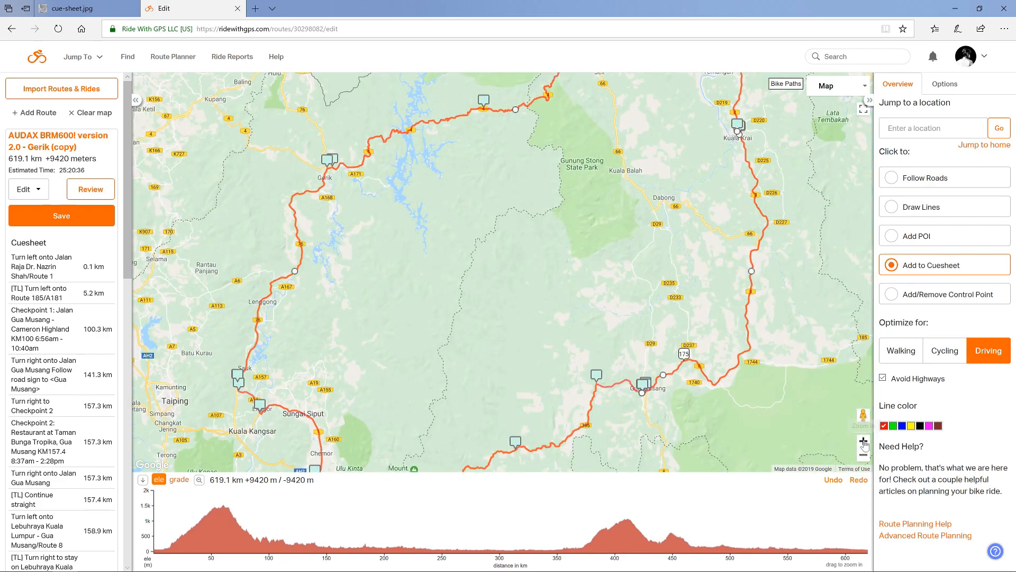
pyautogui.click(864, 444)
pyautogui.moveTo(462, 372); pyautogui.dragTo(636, 319)
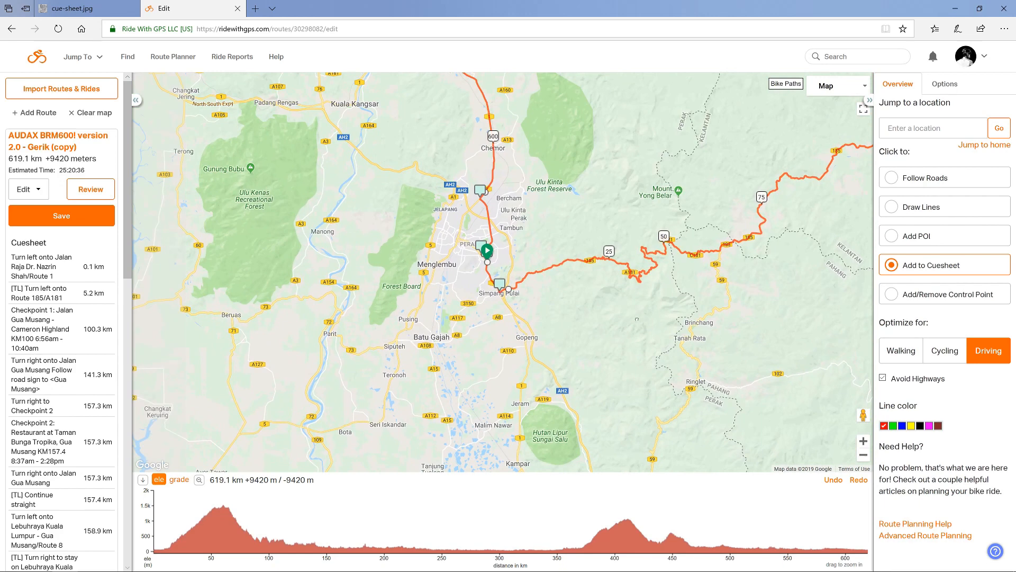
pyautogui.click(865, 444)
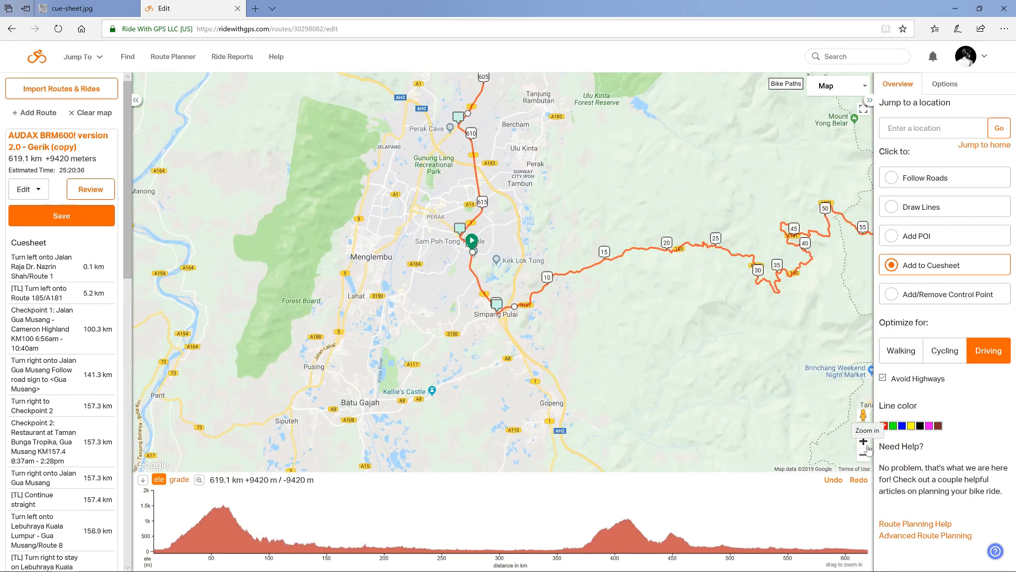
pyautogui.click(867, 447)
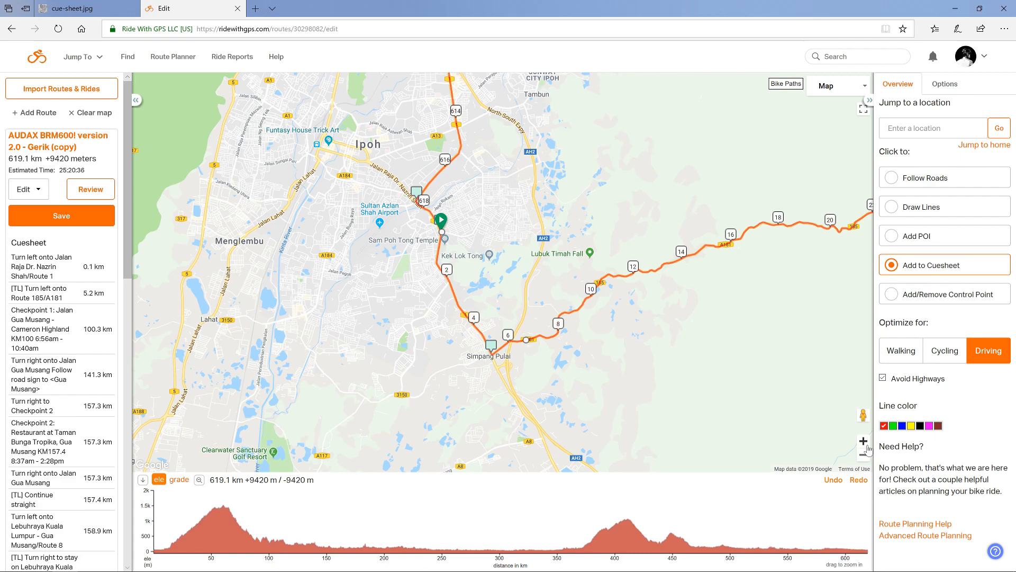
pyautogui.click(864, 442)
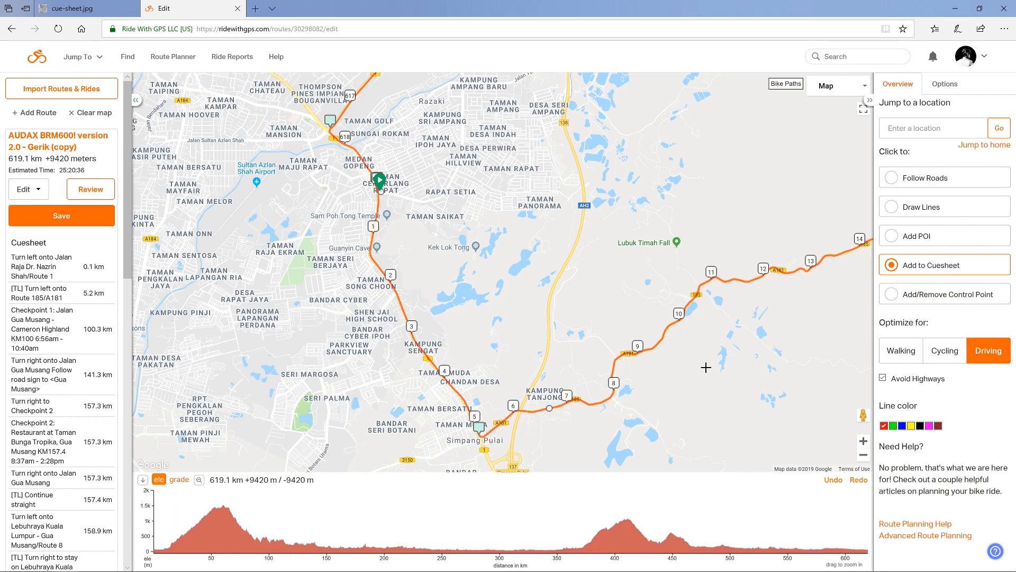
pyautogui.moveTo(706, 367); pyautogui.dragTo(356, 331)
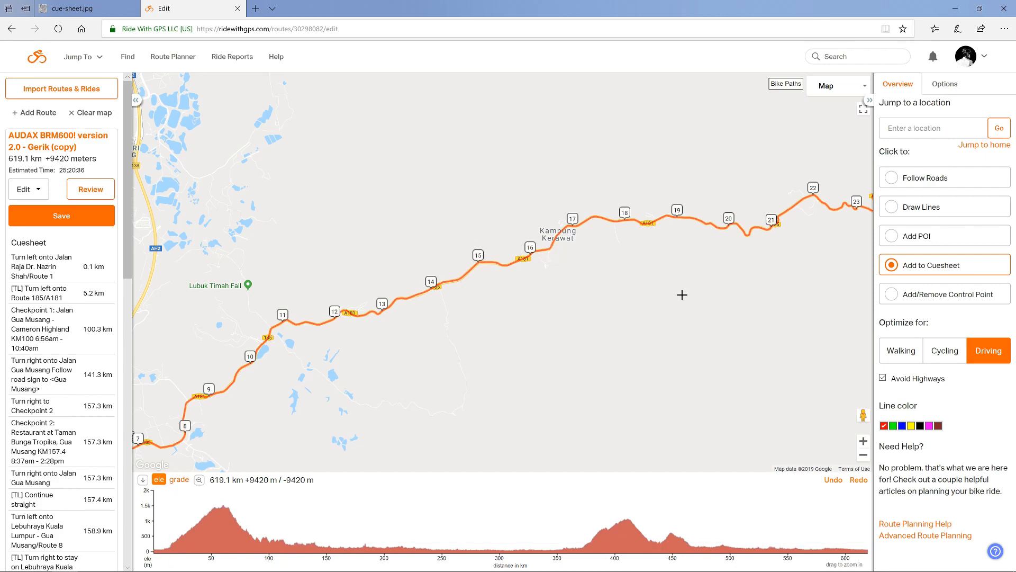
pyautogui.moveTo(682, 295); pyautogui.dragTo(305, 339)
pyautogui.moveTo(562, 372); pyautogui.dragTo(328, 323)
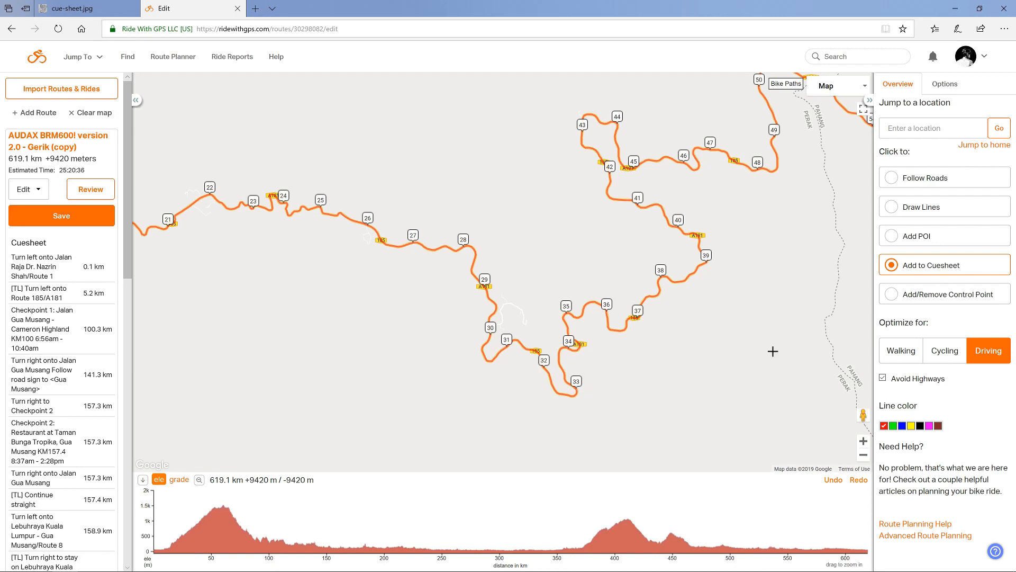
pyautogui.moveTo(772, 266); pyautogui.dragTo(657, 363)
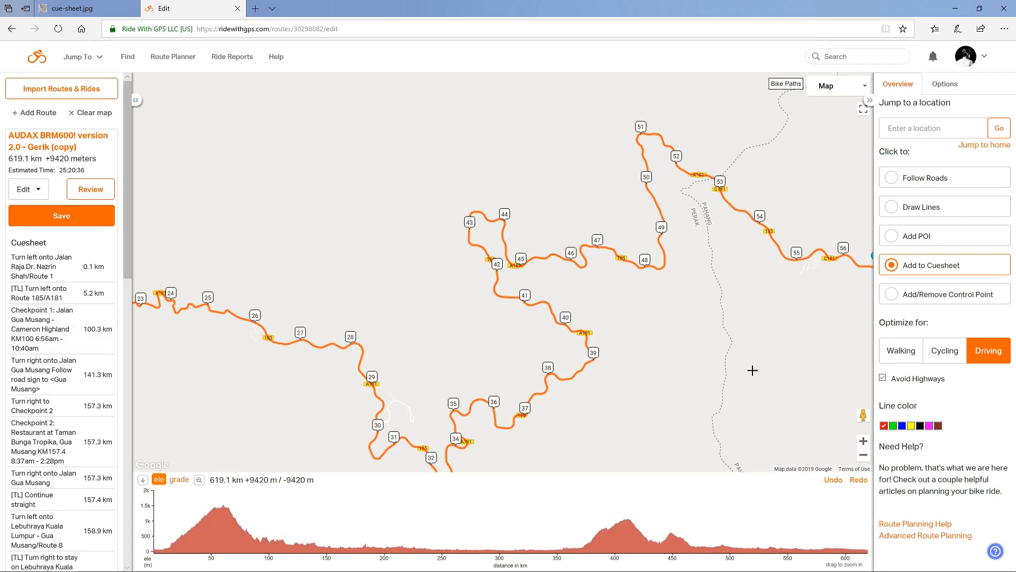
pyautogui.moveTo(752, 369); pyautogui.dragTo(555, 348)
pyautogui.moveTo(472, 299); pyautogui.dragTo(652, 330)
pyautogui.click(863, 441)
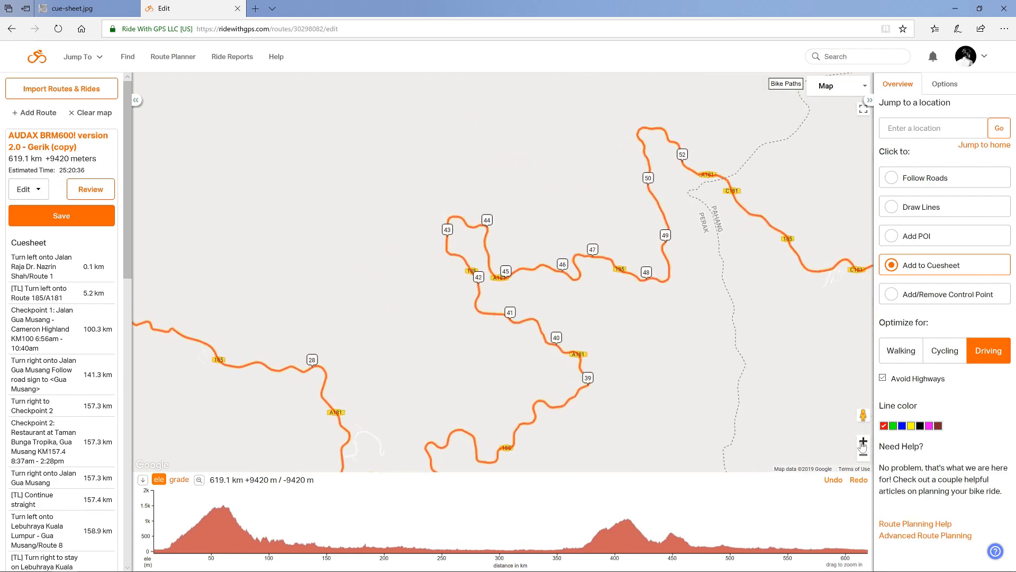
pyautogui.moveTo(861, 253); pyautogui.dragTo(702, 364)
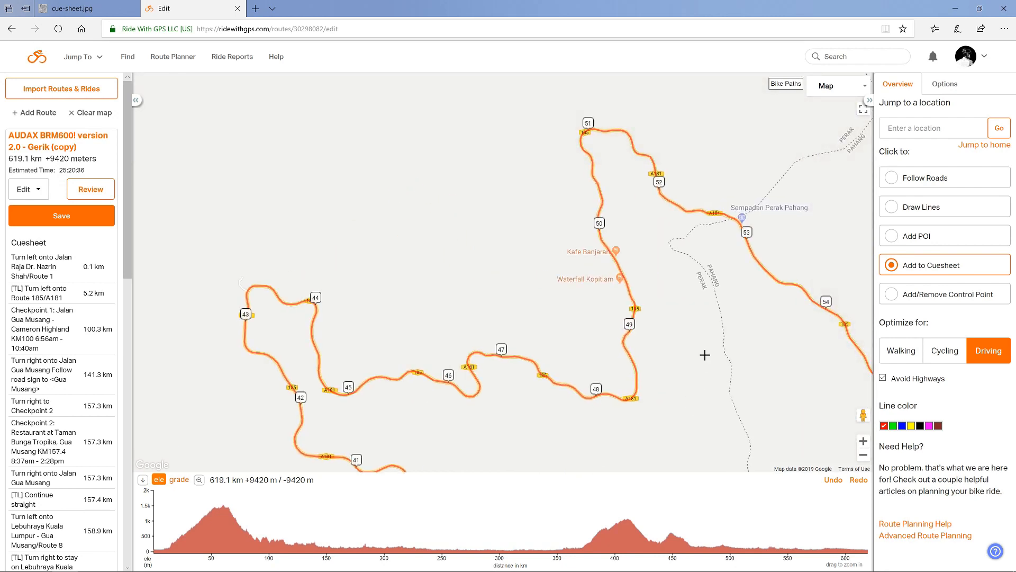
pyautogui.moveTo(658, 267); pyautogui.dragTo(647, 323)
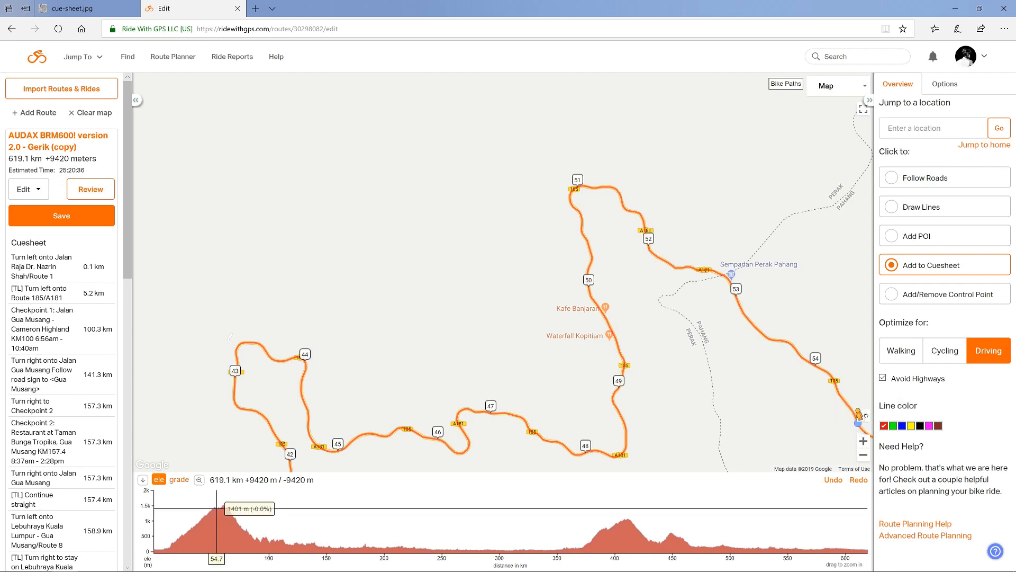
# Examine the roadside around Kafe Banjaran on the A181 in Street View and return to the map
pyautogui.moveTo(863, 416)
pyautogui.mouseDown()
pyautogui.moveTo(853, 400)
pyautogui.moveTo(718, 349)
pyautogui.moveTo(608, 280)
pyautogui.moveTo(598, 307)
pyautogui.moveTo(592, 300)
pyautogui.mouseUp()
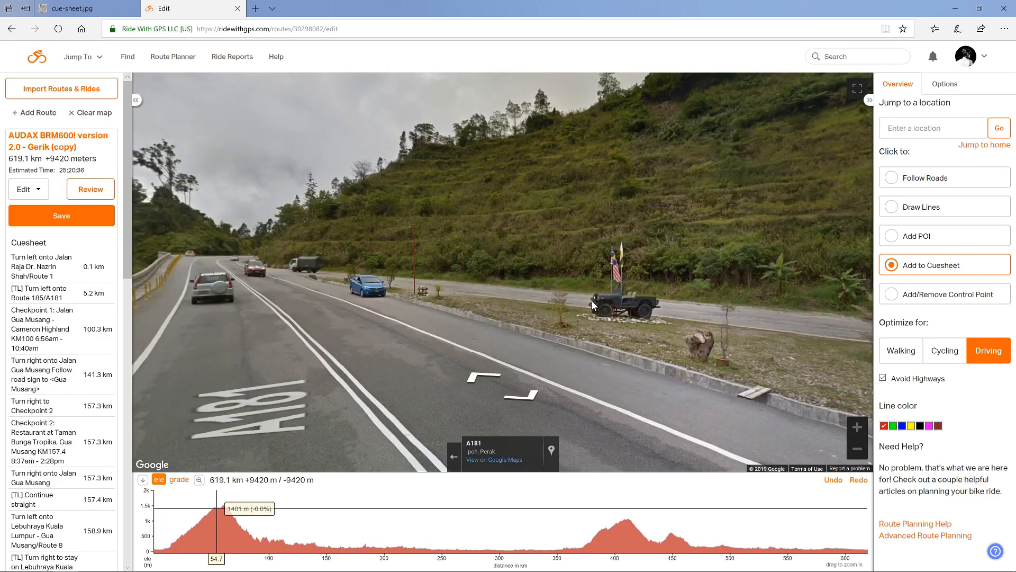
pyautogui.moveTo(714, 265); pyautogui.dragTo(377, 256)
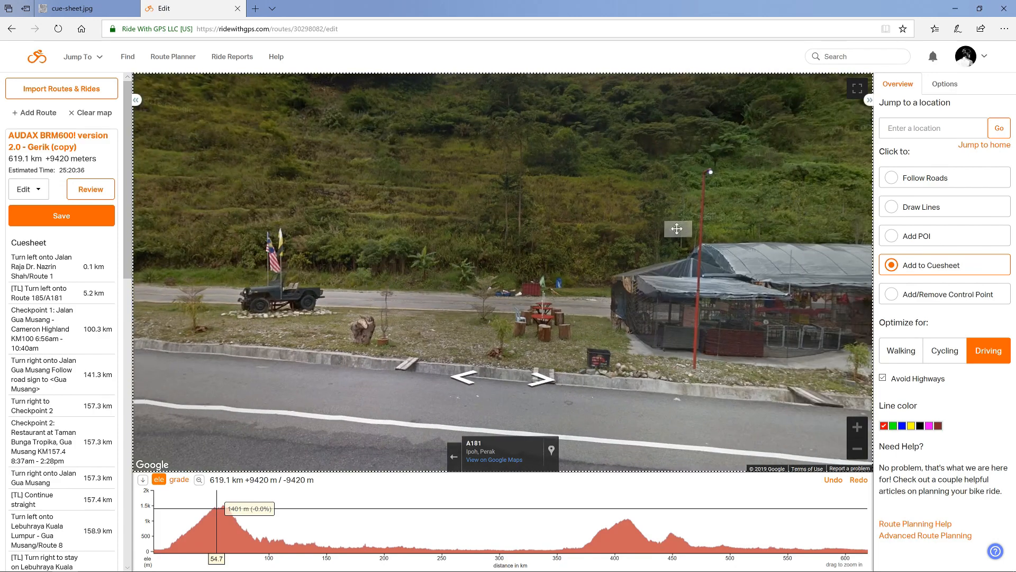
pyautogui.moveTo(675, 229); pyautogui.dragTo(328, 228)
pyautogui.moveTo(644, 317); pyautogui.dragTo(566, 269)
pyautogui.moveTo(378, 258); pyautogui.dragTo(621, 254)
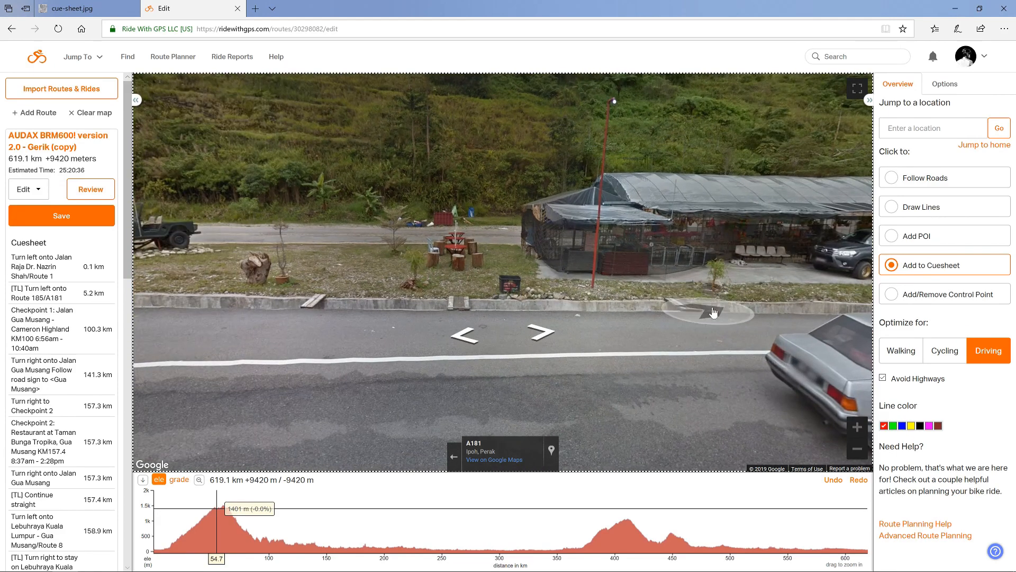
pyautogui.click(721, 270)
pyautogui.click(471, 274)
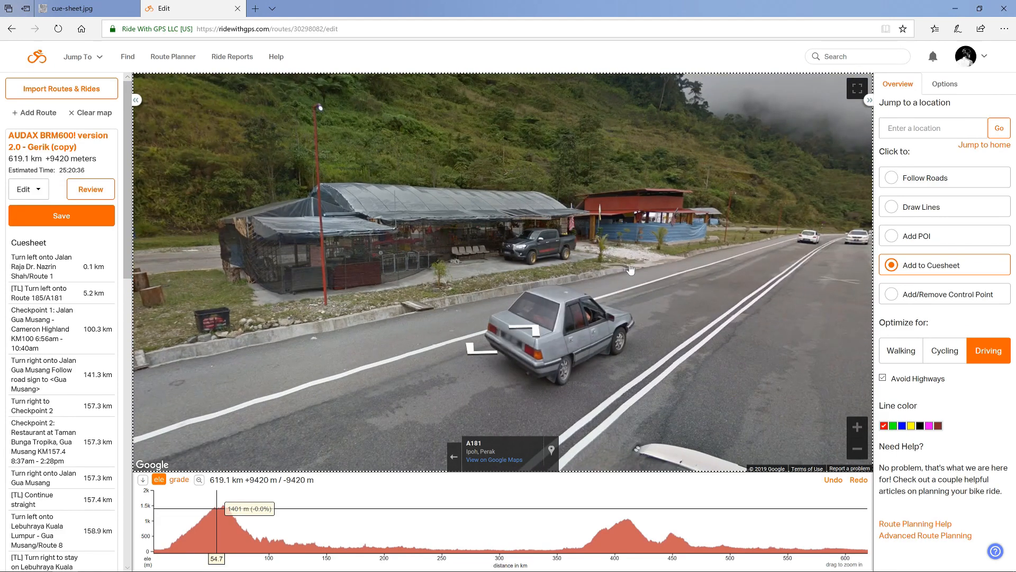
pyautogui.click(708, 273)
pyautogui.moveTo(614, 279); pyautogui.dragTo(321, 284)
pyautogui.moveTo(648, 256); pyautogui.dragTo(573, 243)
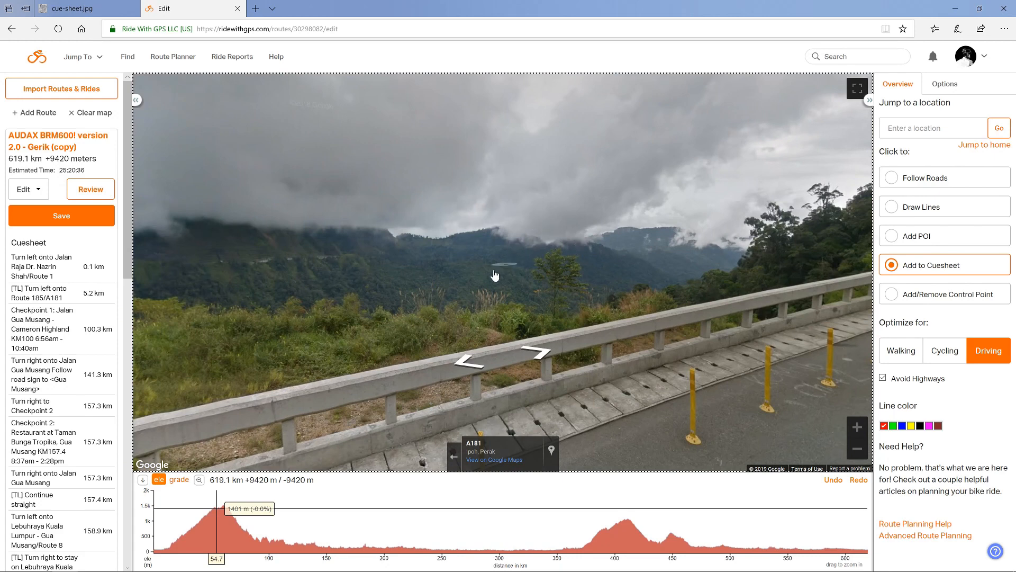
pyautogui.click(453, 456)
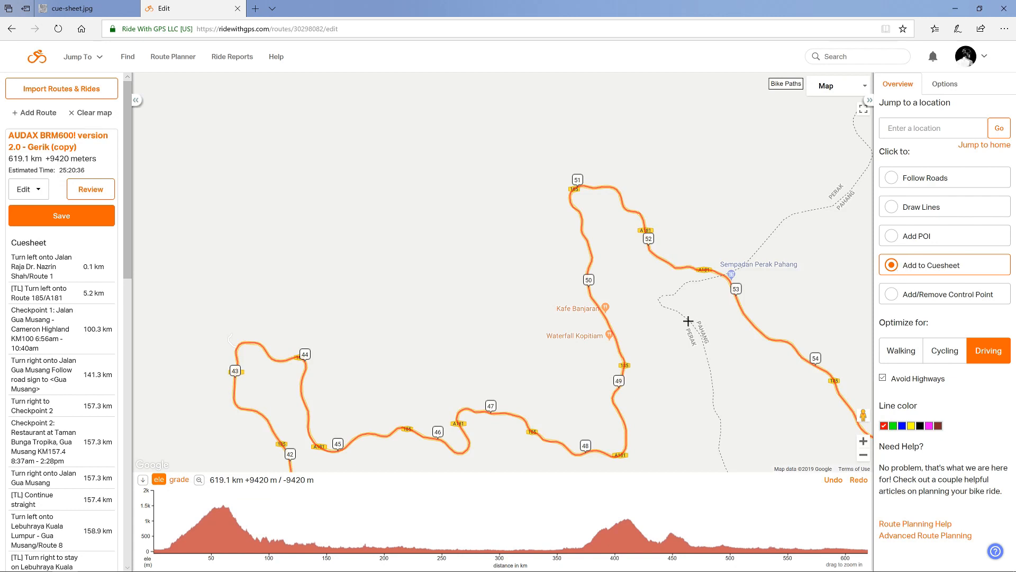
# Place a cue on the route at Kafe Banjaran, just before the 50 km marker, and set its type to Food
pyautogui.click(603, 314)
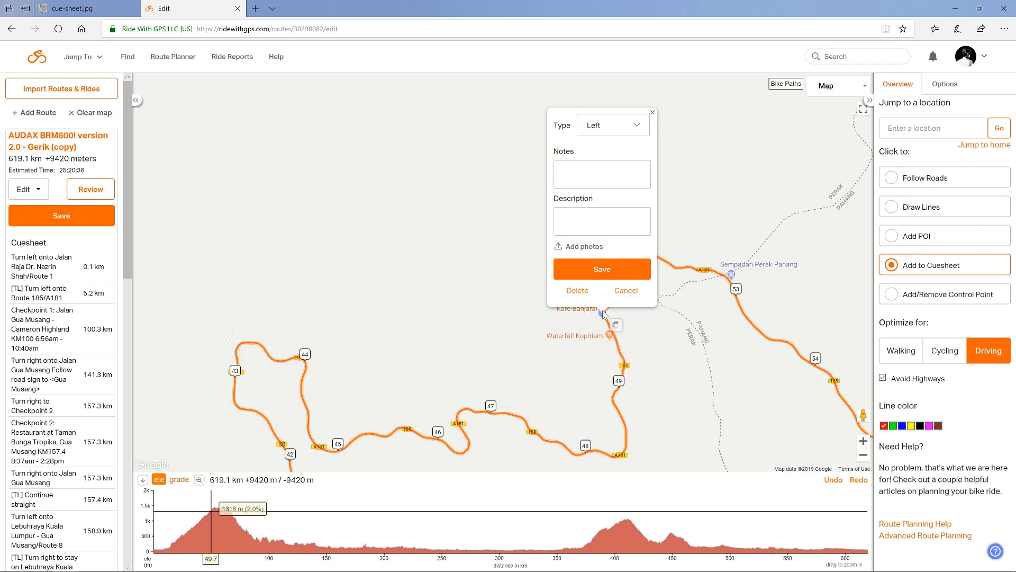
pyautogui.click(600, 132)
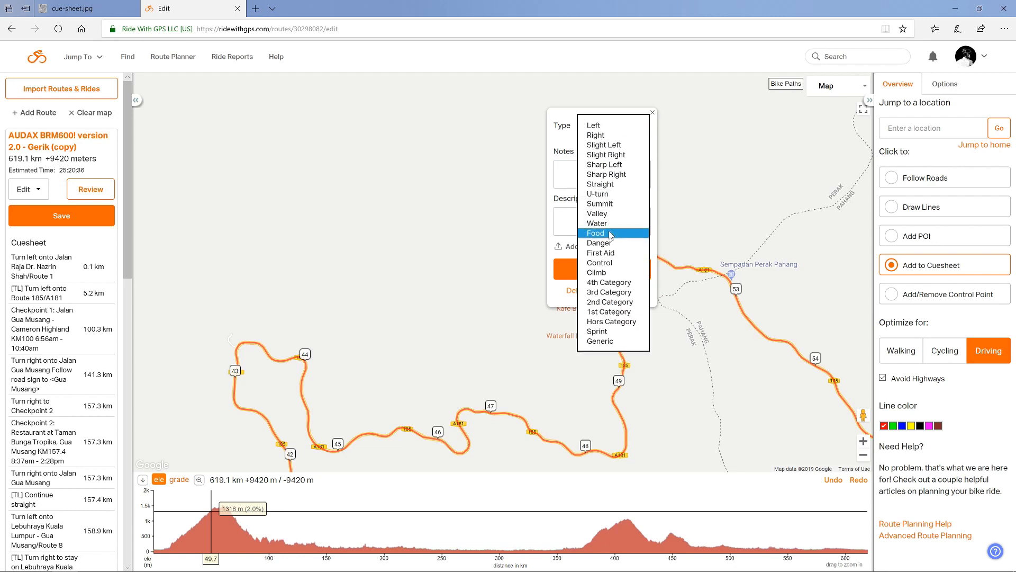
pyautogui.click(603, 233)
pyautogui.click(601, 126)
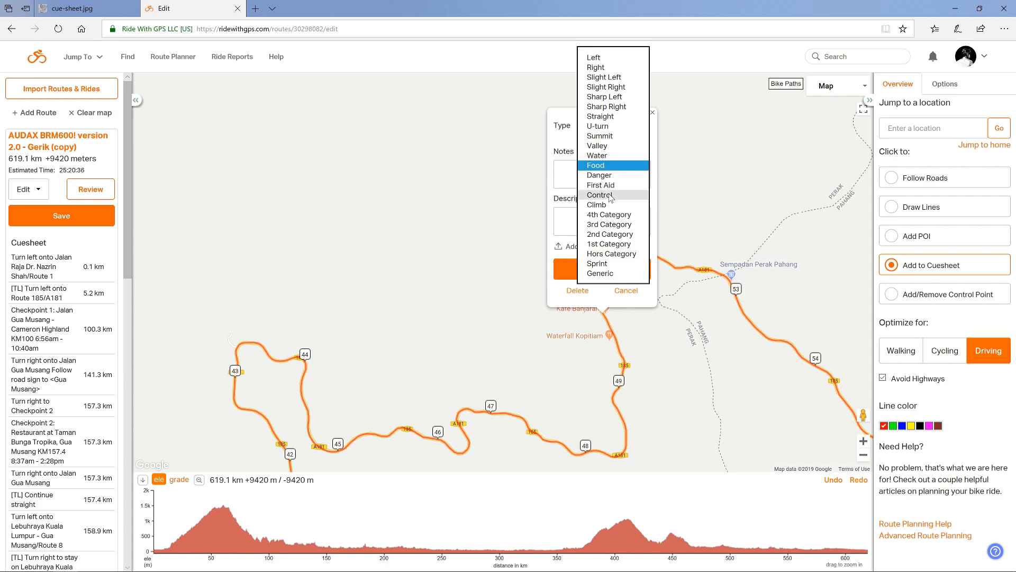
pyautogui.click(605, 167)
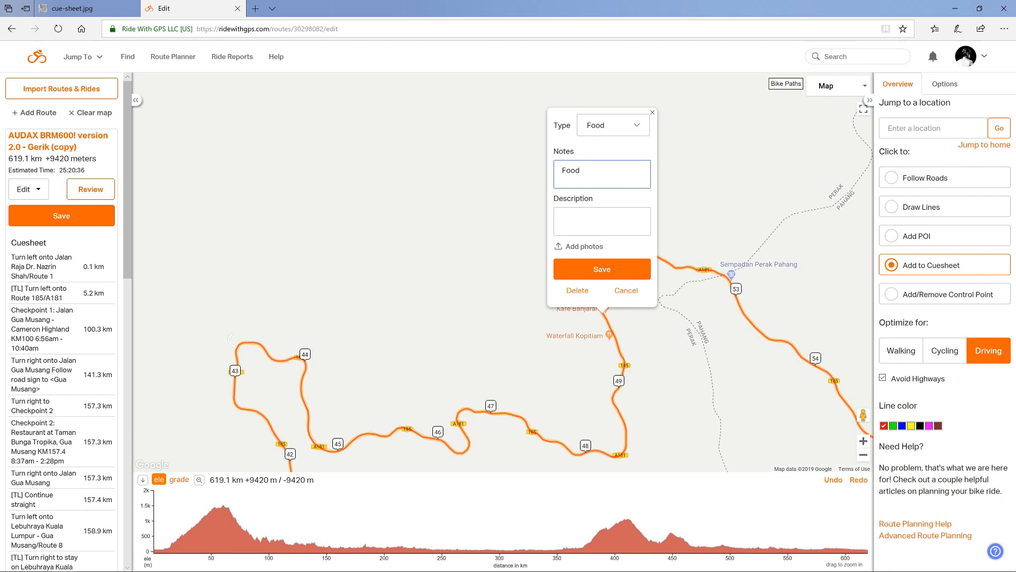
pyautogui.write('dfdsfdfdfdsfdfd')
pyautogui.press('BackSpace')
pyautogui.press('BackSpace')
pyautogui.press('BackSpace')
pyautogui.press('BackSpace')
pyautogui.press('BackSpace')
pyautogui.press('BackSpace')
pyautogui.press('BackSpace')
pyautogui.press('BackSpace')
pyautogui.press('BackSpace')
pyautogui.press('BackSpace')
pyautogui.press('BackSpace')
pyautogui.press('BackSpace')
pyautogui.press('BackSpace')
pyautogui.press('BackSpace')
pyautogui.press('BackSpace')
pyautogui.press('BackSpace')
pyautogui.press('BackSpace')
pyautogui.press('BackSpace')
pyautogui.press('BackSpace')
# Fill the Food cue's notes with the sample text "Lots and lots of text for description" and select part of it
pyautogui.write('Lots and lots of text for desctiption')
pyautogui.hotkey('shift', 'Left')
pyautogui.hotkey('shift', 'Left')
pyautogui.hotkey('shift', 'Left')
pyautogui.hotkey('shift', 'Left')
pyautogui.hotkey('shift', 'Left')
pyautogui.hotkey('shift', 'Left')
pyautogui.hotkey('shift', 'Left')
pyautogui.write('re')
pyautogui.press('BackSpace')
pyautogui.write('iption')
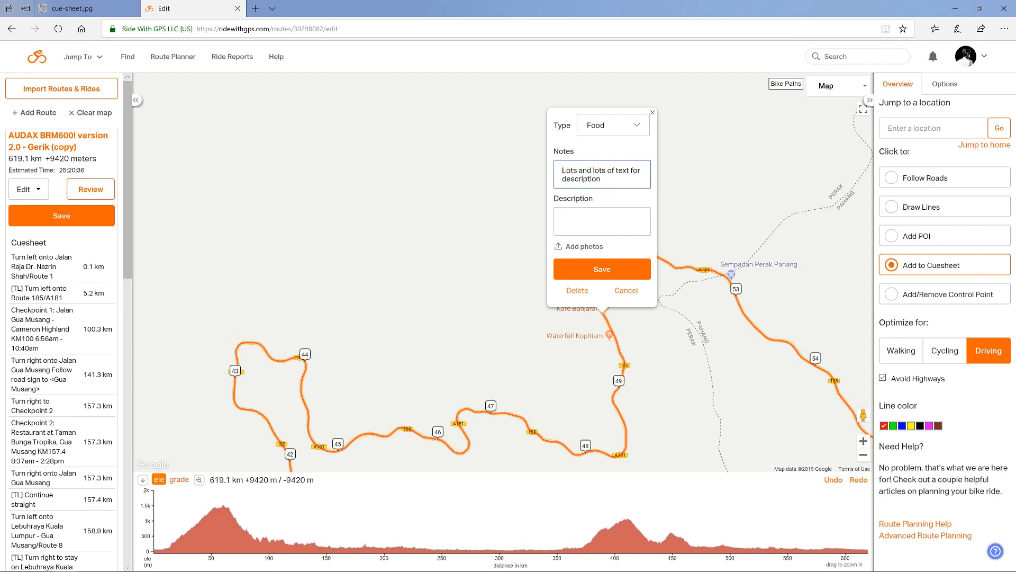
pyautogui.hotkey('shift', 'Right')
pyautogui.hotkey('shift', 'Right')
pyautogui.hotkey('shift', 'Right')
pyautogui.hotkey('shift', 'Right')
pyautogui.hotkey('shift', 'Right')
pyautogui.hotkey('shift', 'Right')
pyautogui.hotkey('shift', 'Right')
pyautogui.hotkey('shift', 'Right')
pyautogui.hotkey('shift', 'Right')
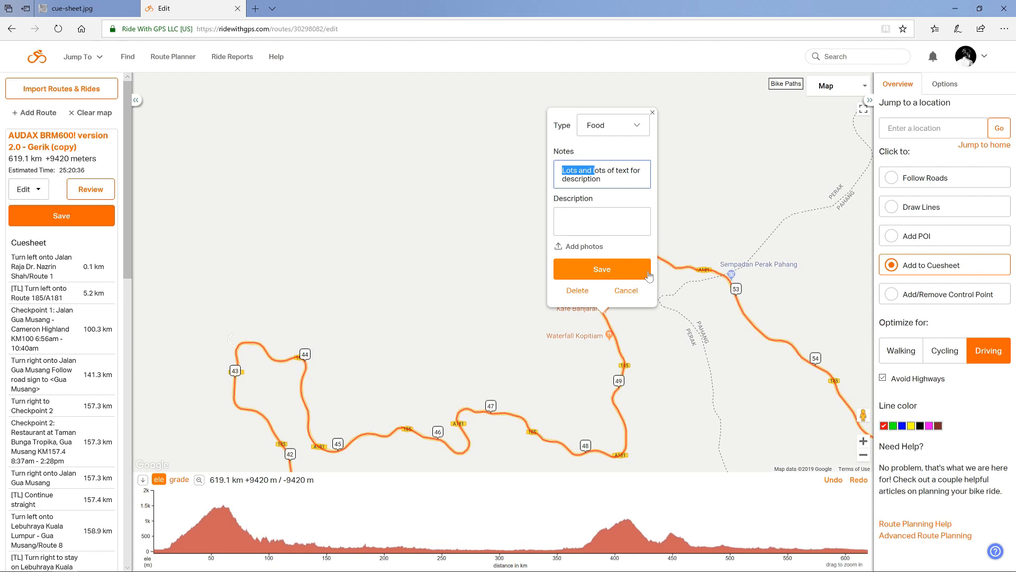
# Replace the notes of the Kafe Banjaran cue with "Food" and save the cue
pyautogui.hotkey('ctrl', 'a')
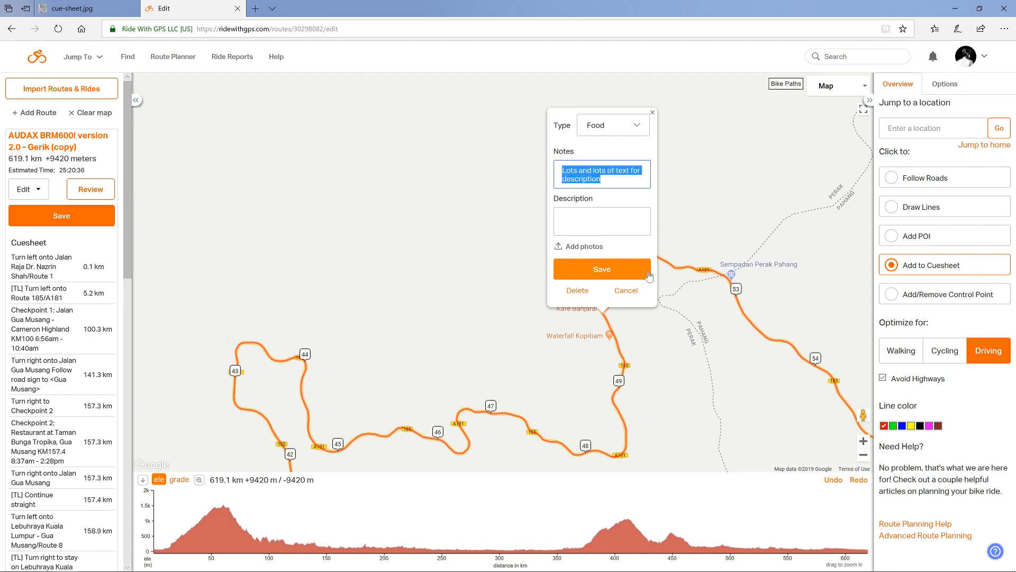
pyautogui.write('Food')
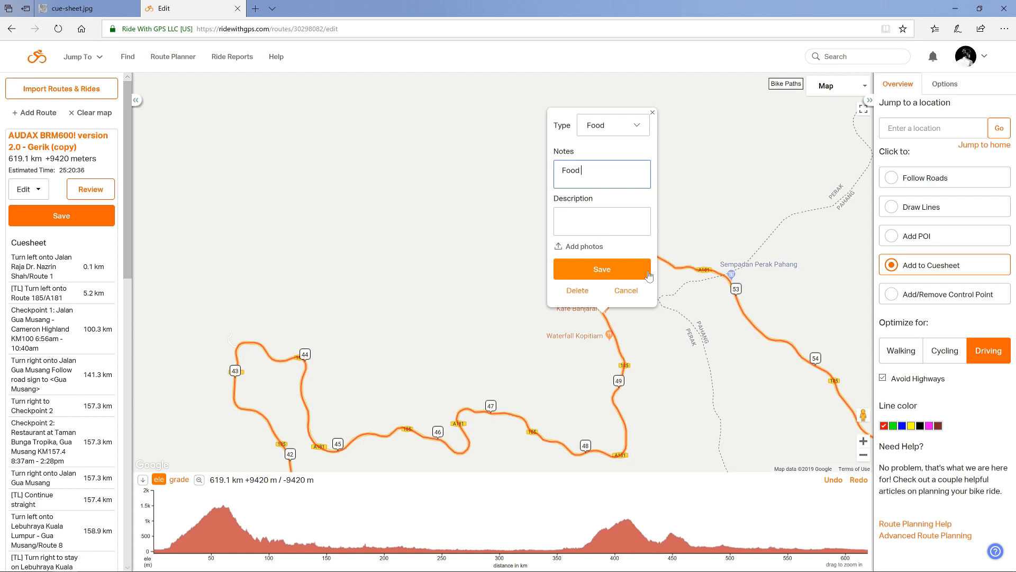
pyautogui.click(603, 278)
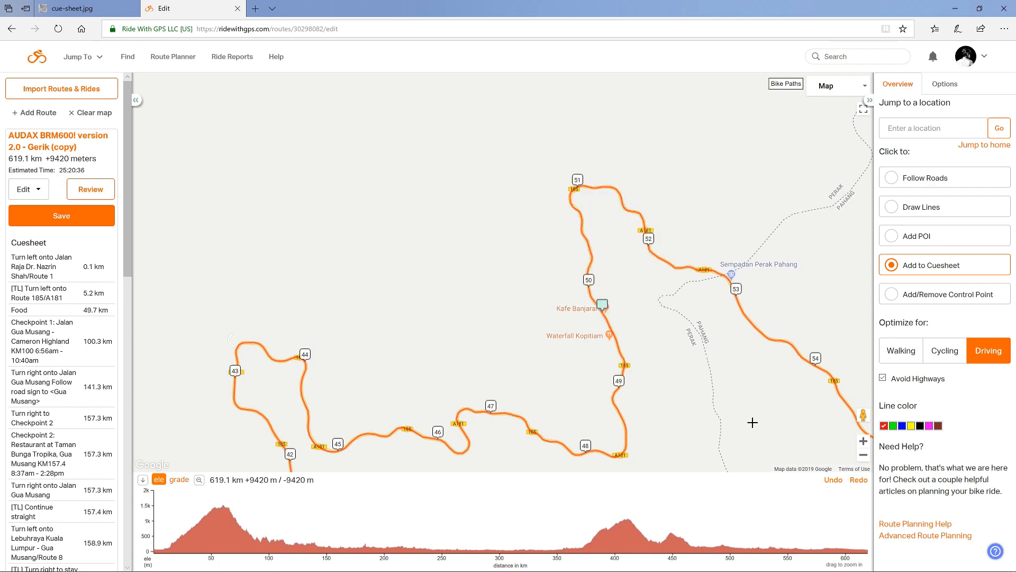
# Add a Water cue with the notes "BHPetrol" on the route beside the BHPetrol station in Blue Valley and save it
pyautogui.moveTo(764, 401)
pyautogui.mouseDown()
pyautogui.moveTo(529, 411)
pyautogui.moveTo(458, 301)
pyautogui.moveTo(386, 265)
pyautogui.mouseUp()
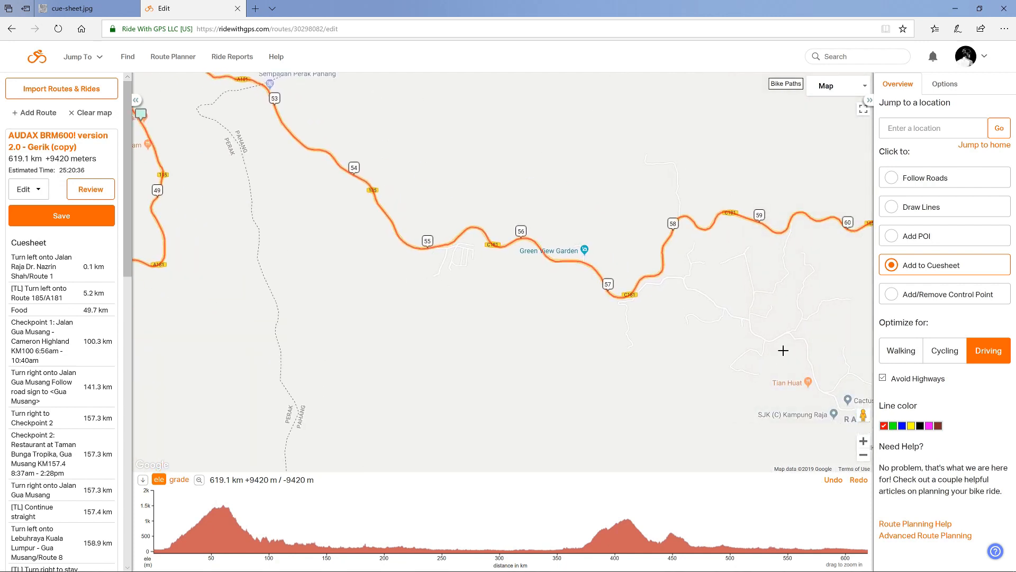
pyautogui.moveTo(783, 349); pyautogui.dragTo(323, 388)
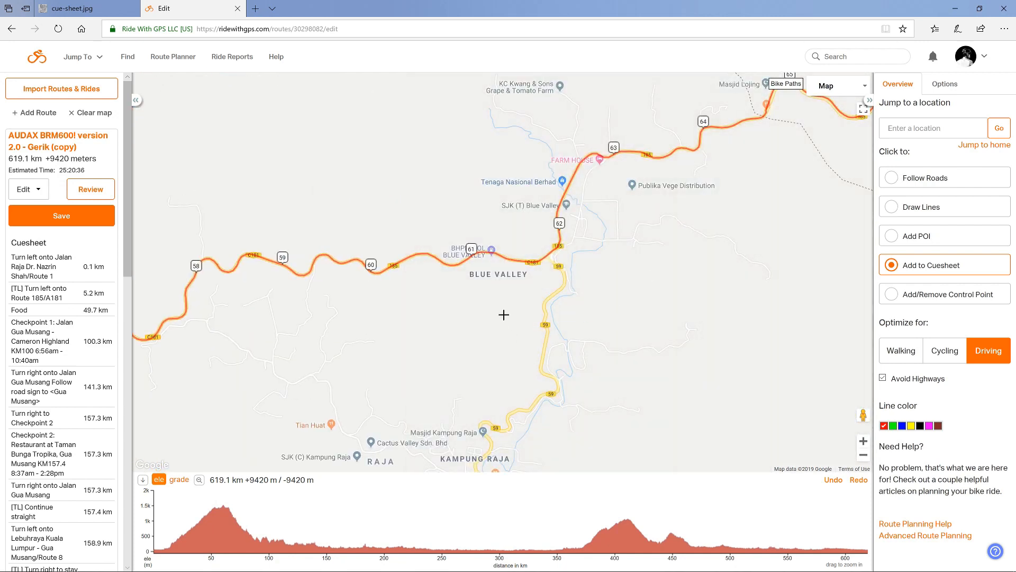
pyautogui.moveTo(491, 291); pyautogui.dragTo(506, 324)
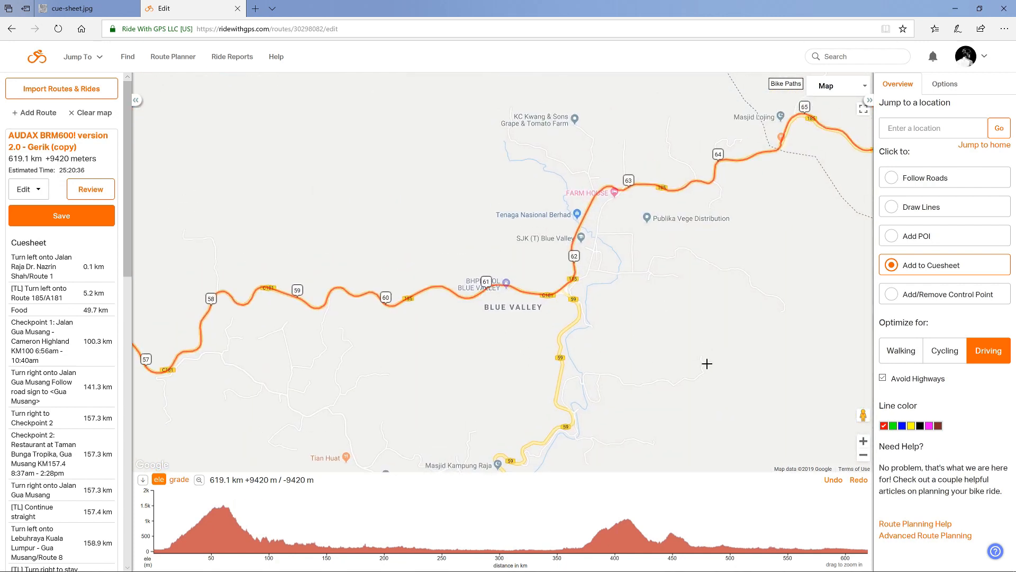
pyautogui.click(863, 443)
pyautogui.click(863, 443)
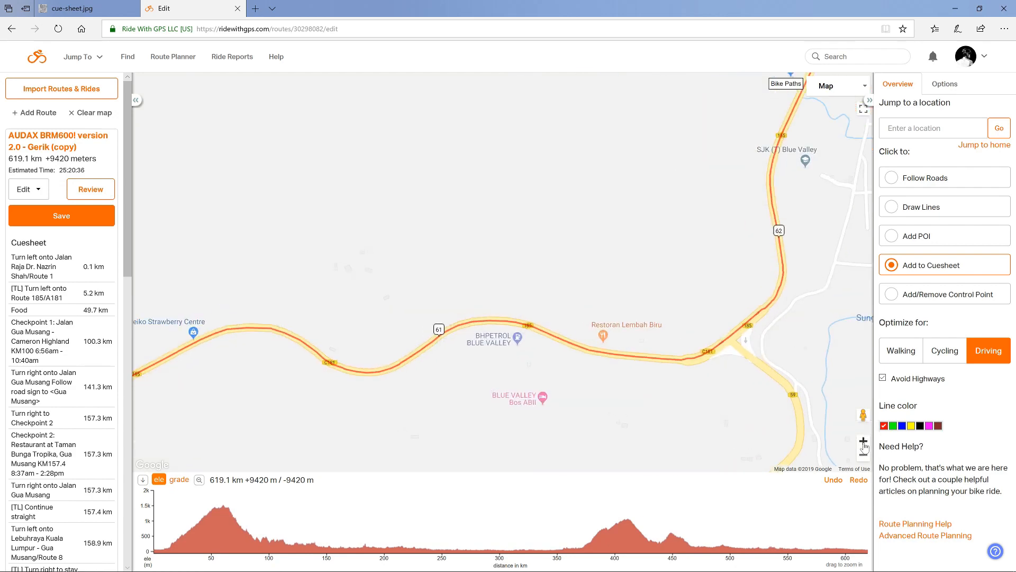
pyautogui.click(518, 327)
pyautogui.click(522, 139)
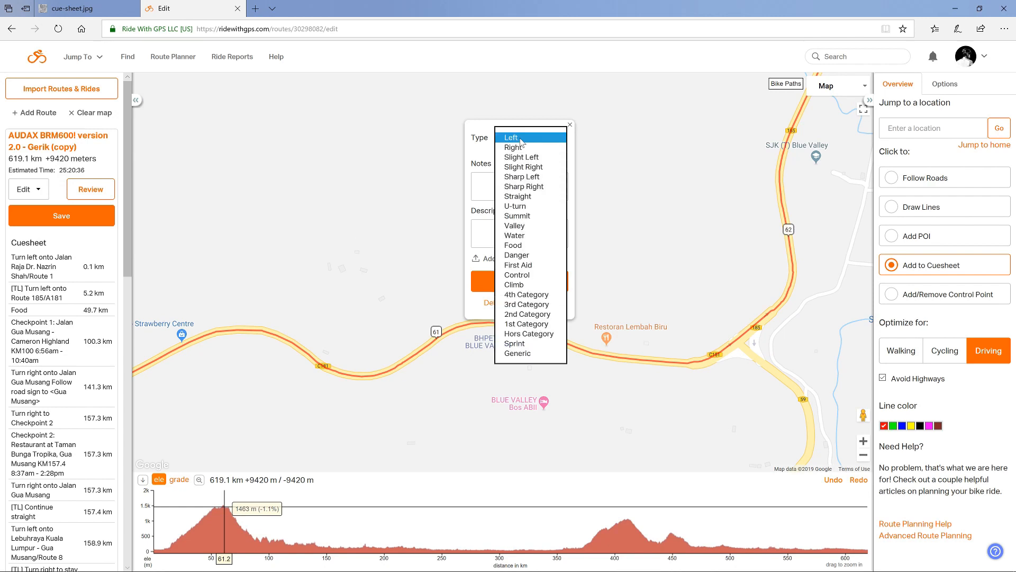
pyautogui.click(518, 236)
pyautogui.click(518, 187)
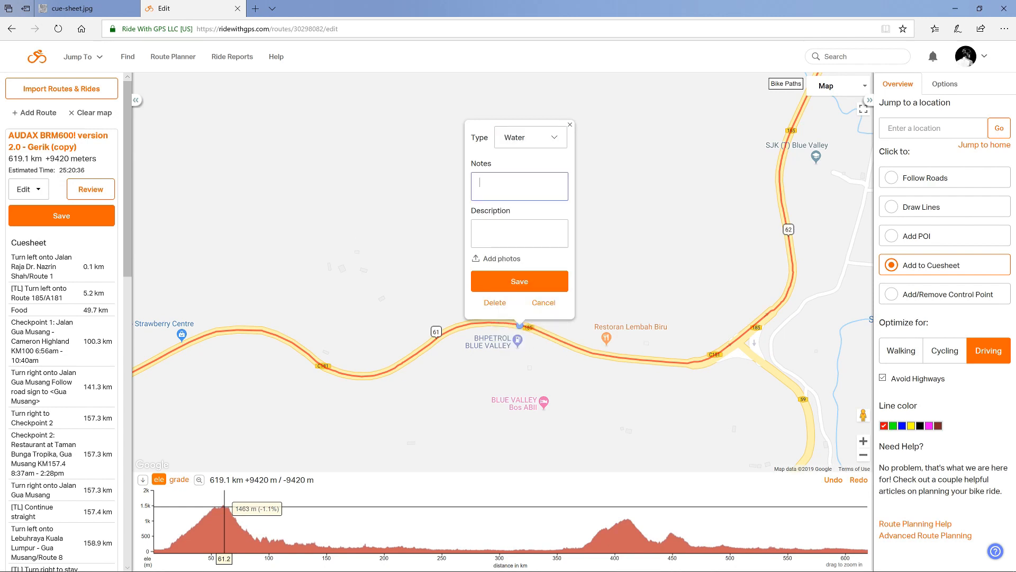
pyautogui.write('BHPetrol')
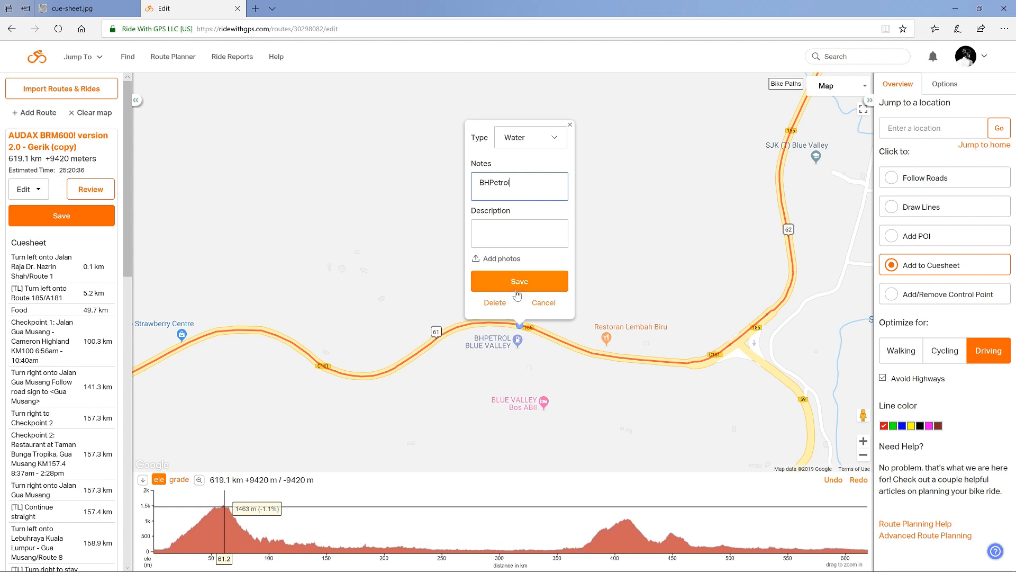
pyautogui.click(518, 293)
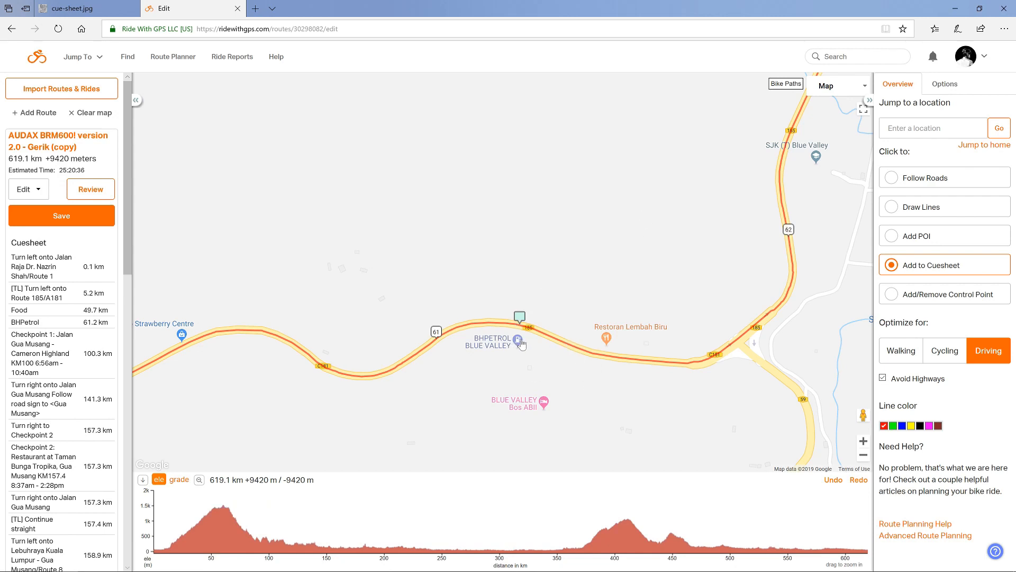
# Follow the route from Blue Valley past Checkpoint 1 to the 122 km marker and check the place details of Kedai Runcit Pok Ya
pyautogui.click(863, 455)
pyautogui.click(863, 455)
pyautogui.click(863, 455)
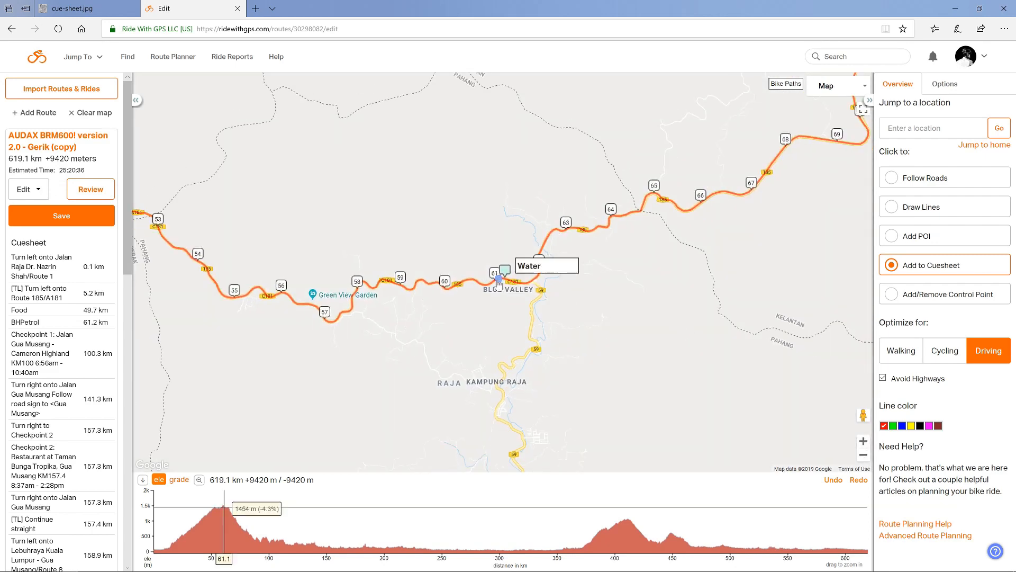
pyautogui.moveTo(751, 260); pyautogui.dragTo(547, 325)
pyautogui.moveTo(660, 243); pyautogui.dragTo(537, 415)
pyautogui.moveTo(652, 220); pyautogui.dragTo(529, 421)
pyautogui.moveTo(596, 336); pyautogui.dragTo(347, 423)
pyautogui.moveTo(714, 307); pyautogui.dragTo(660, 398)
pyautogui.moveTo(725, 324); pyautogui.dragTo(614, 386)
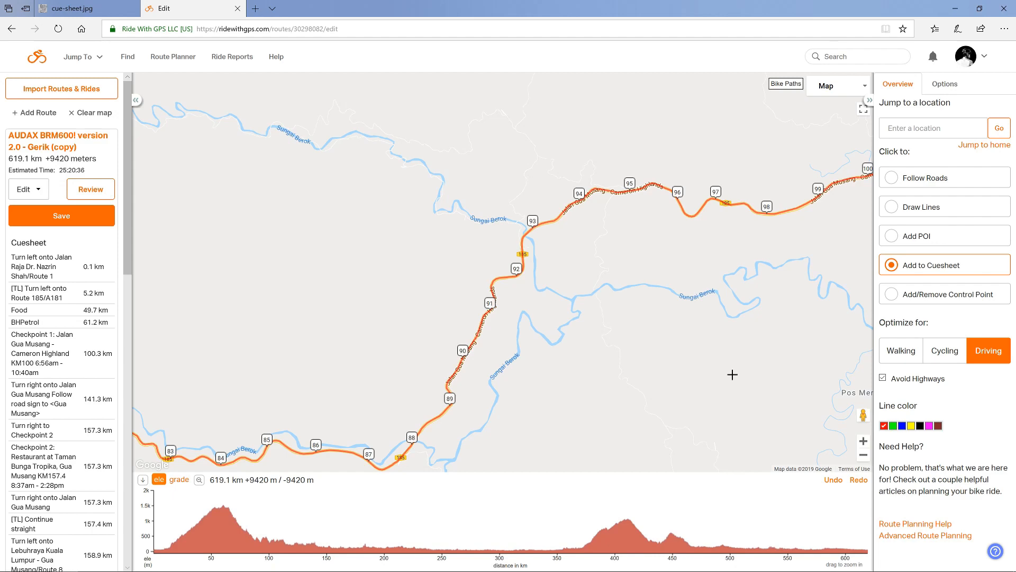
pyautogui.moveTo(740, 373); pyautogui.dragTo(404, 435)
pyautogui.moveTo(568, 317); pyautogui.dragTo(486, 405)
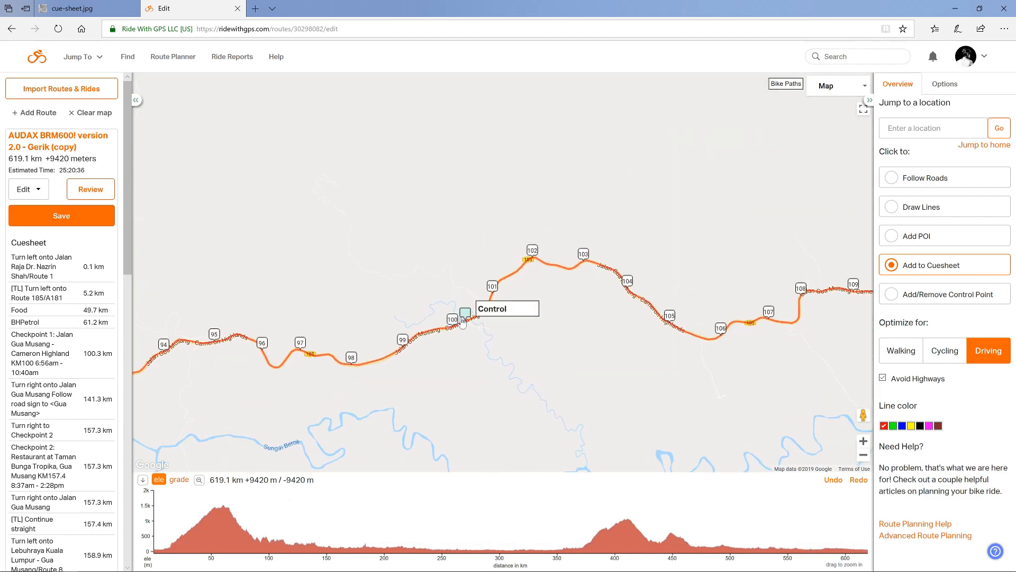
pyautogui.moveTo(603, 345); pyautogui.dragTo(326, 330)
pyautogui.moveTo(708, 317); pyautogui.dragTo(289, 343)
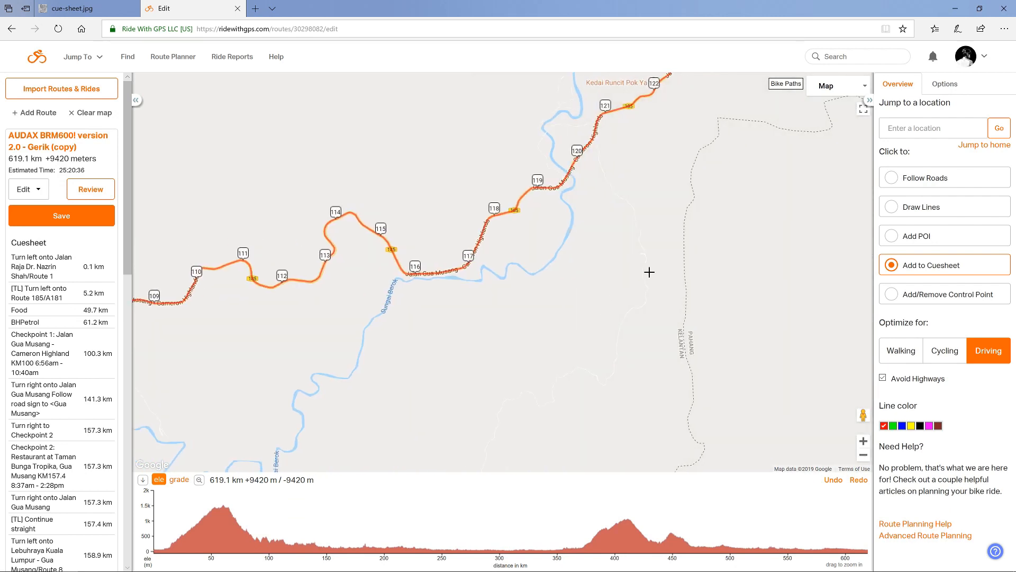
pyautogui.moveTo(649, 272); pyautogui.dragTo(535, 392)
pyautogui.moveTo(604, 221); pyautogui.dragTo(540, 298)
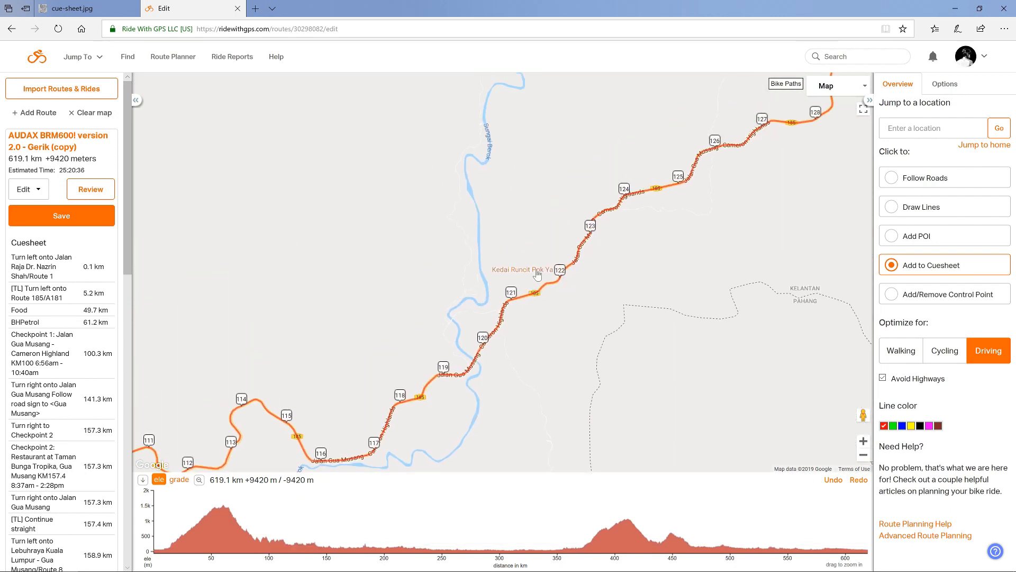
pyautogui.click(537, 274)
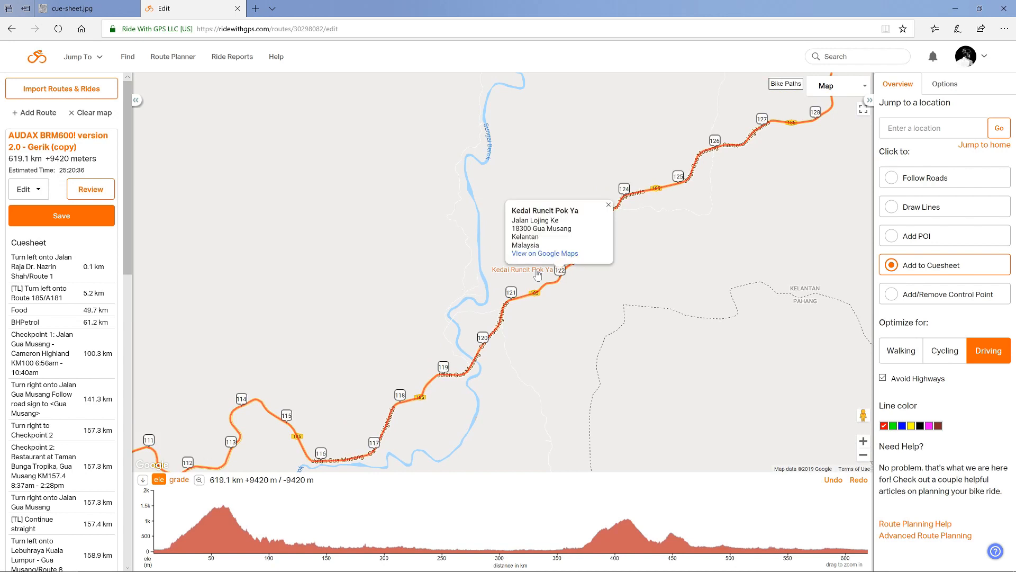
pyautogui.click(609, 205)
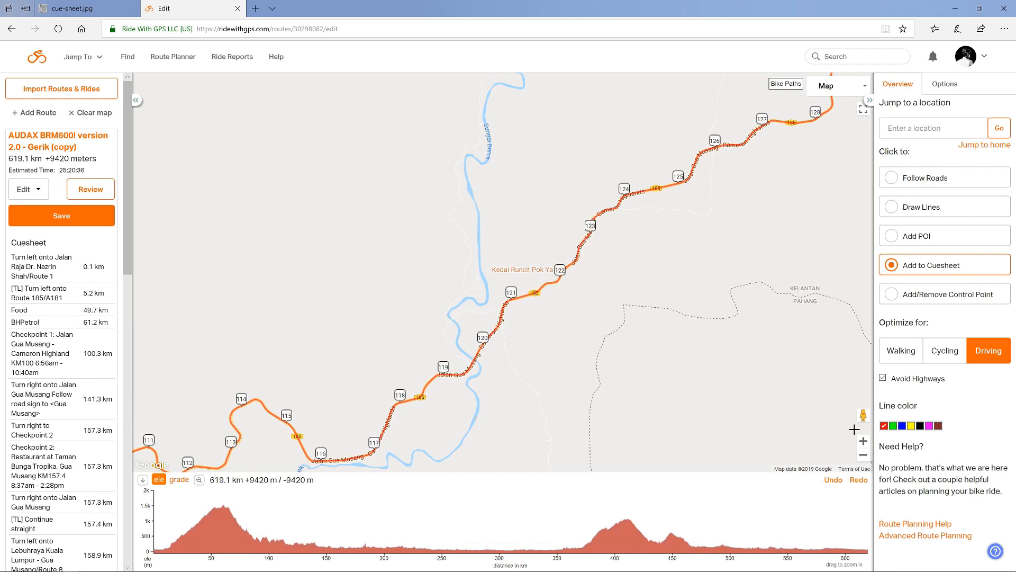
# Examine the roadside buildings near the 122 km marker on Route 185 in Street View and return to the map
pyautogui.moveTo(863, 414)
pyautogui.mouseDown()
pyautogui.moveTo(826, 388)
pyautogui.moveTo(569, 274)
pyautogui.moveTo(561, 259)
pyautogui.moveTo(560, 267)
pyautogui.mouseUp()
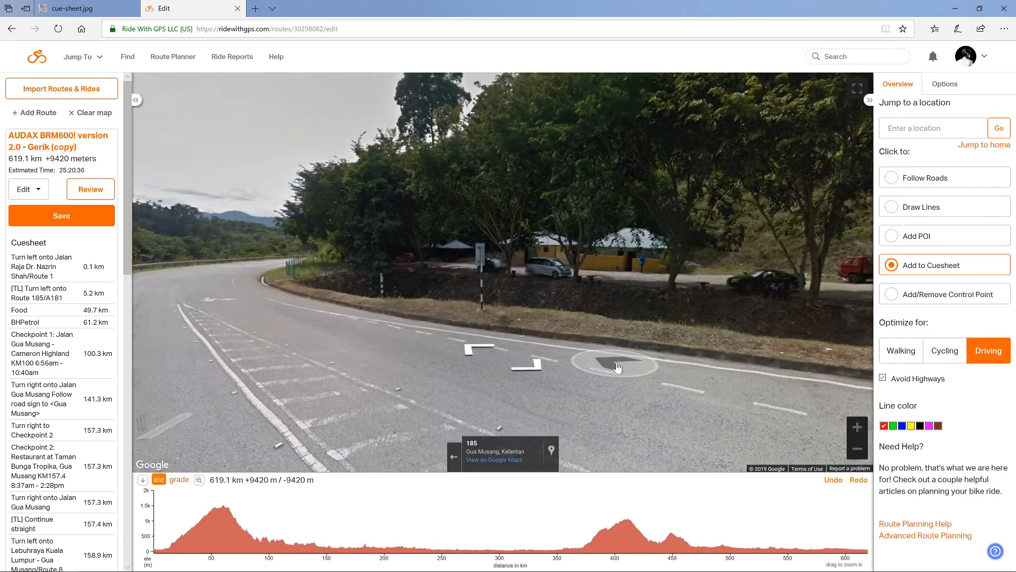
pyautogui.click(617, 367)
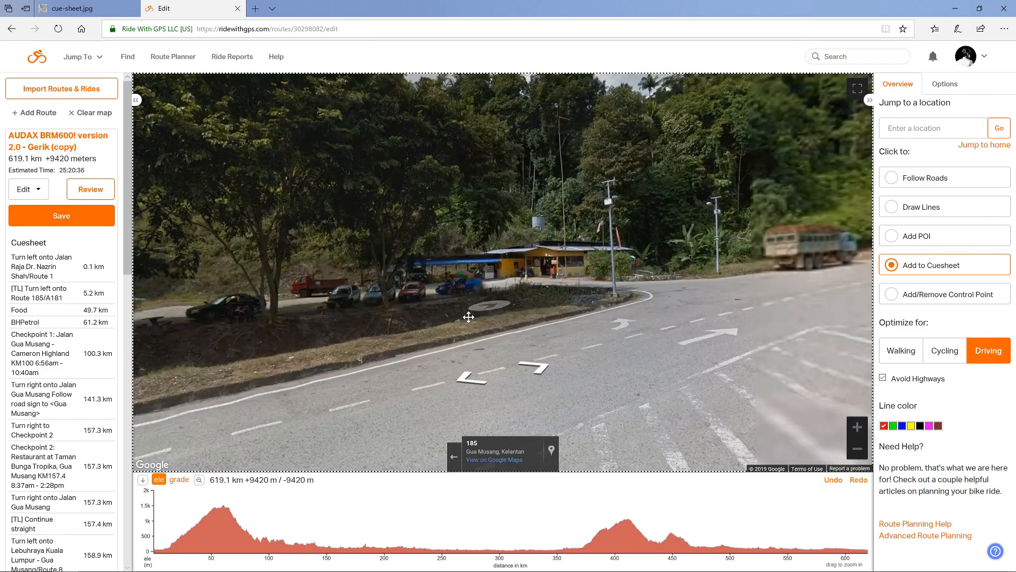
pyautogui.click(469, 317)
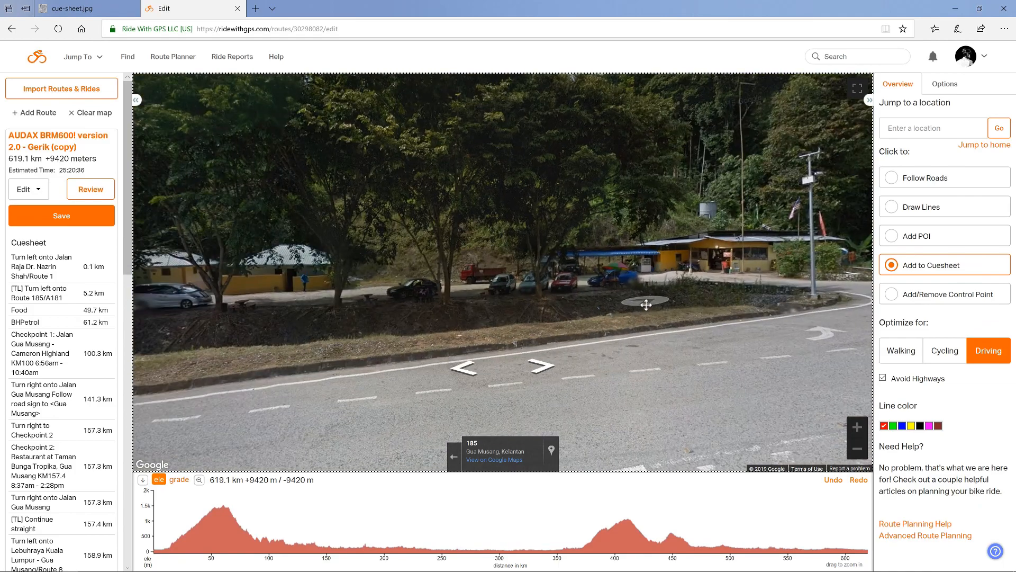
pyautogui.click(295, 335)
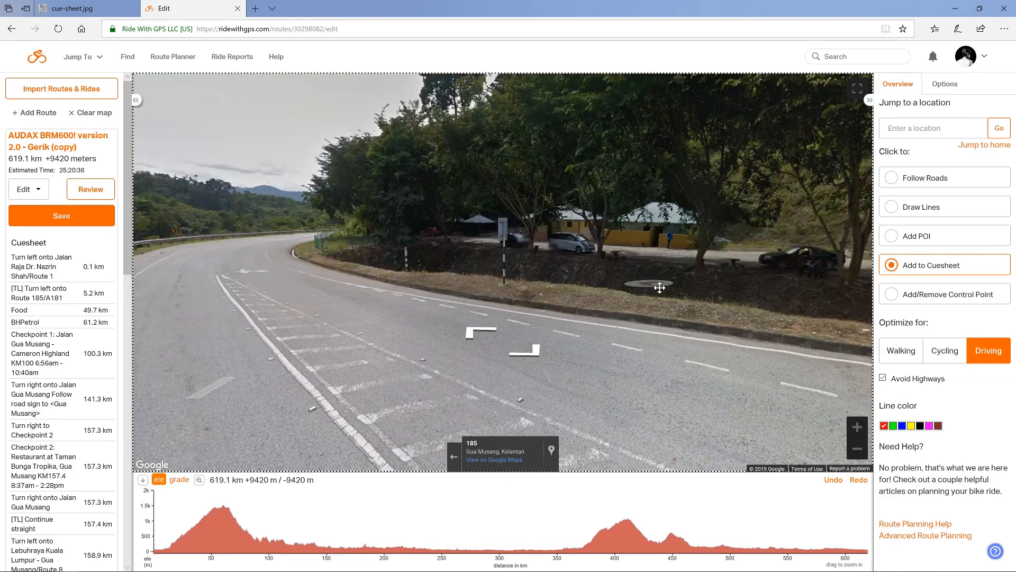
pyautogui.click(650, 291)
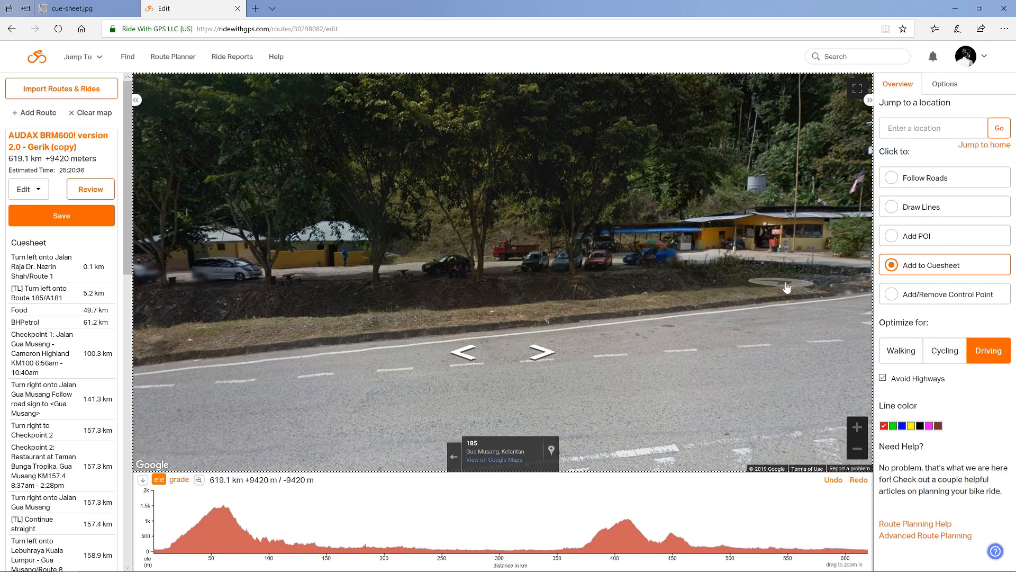
pyautogui.click(741, 294)
pyautogui.moveTo(438, 298); pyautogui.dragTo(667, 270)
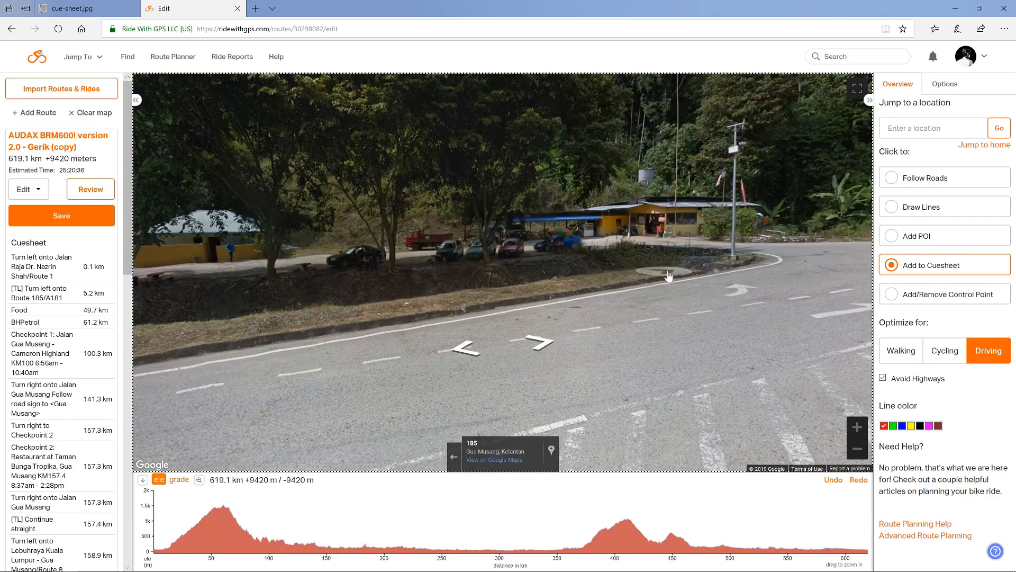
pyautogui.moveTo(450, 310); pyautogui.dragTo(747, 276)
pyautogui.click(747, 276)
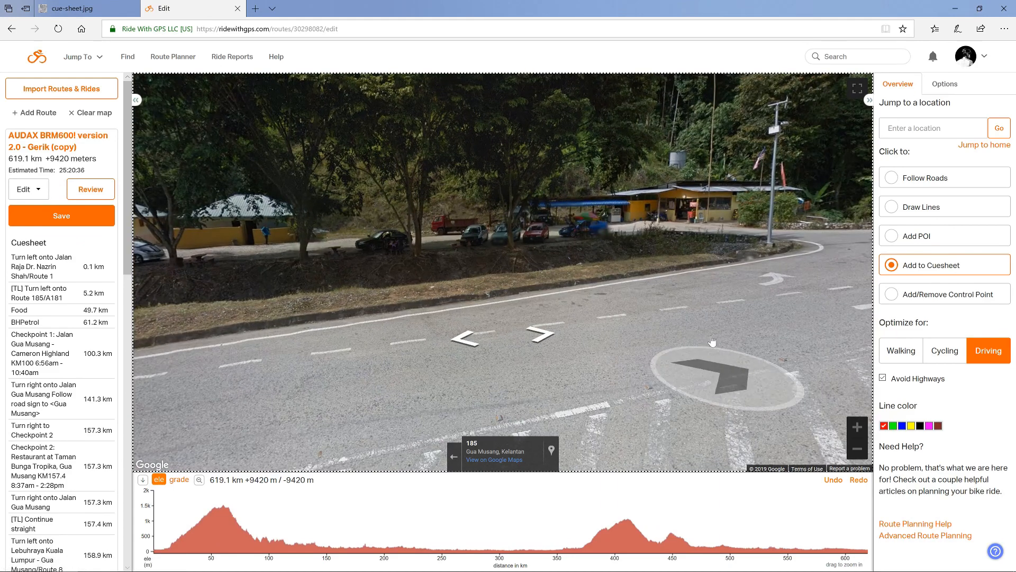
pyautogui.click(455, 459)
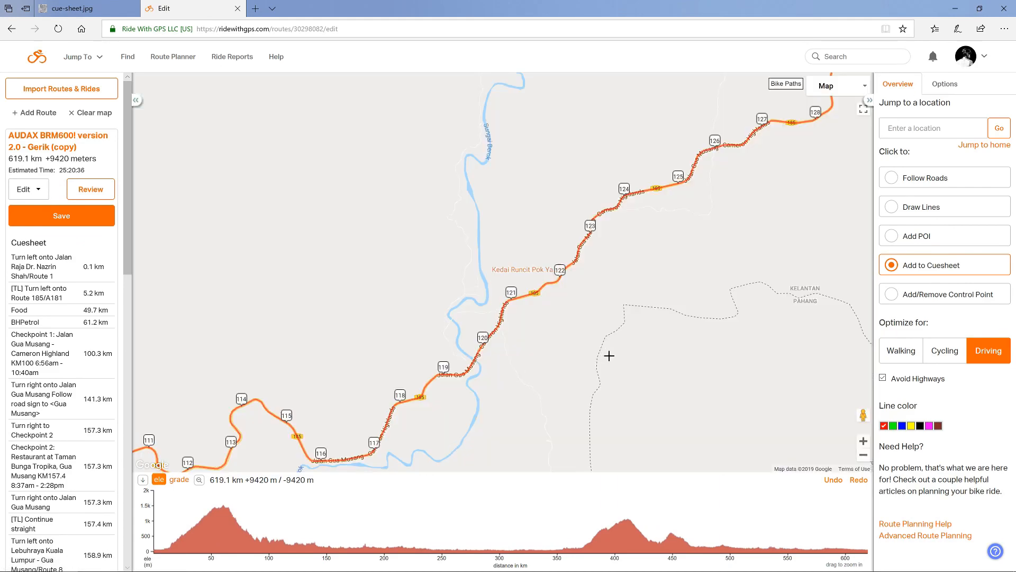
# Add a Food cue with the notes "Food?" on the route beside Kedai Runcit Pok Ya at the 122 km marker and save it
pyautogui.click(558, 279)
pyautogui.click(569, 129)
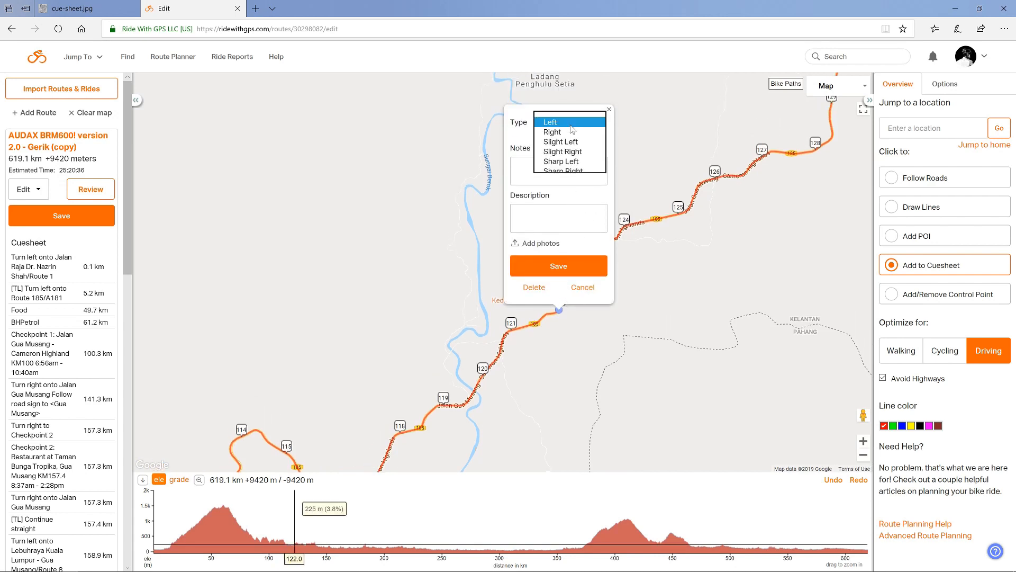
pyautogui.press('Tab')
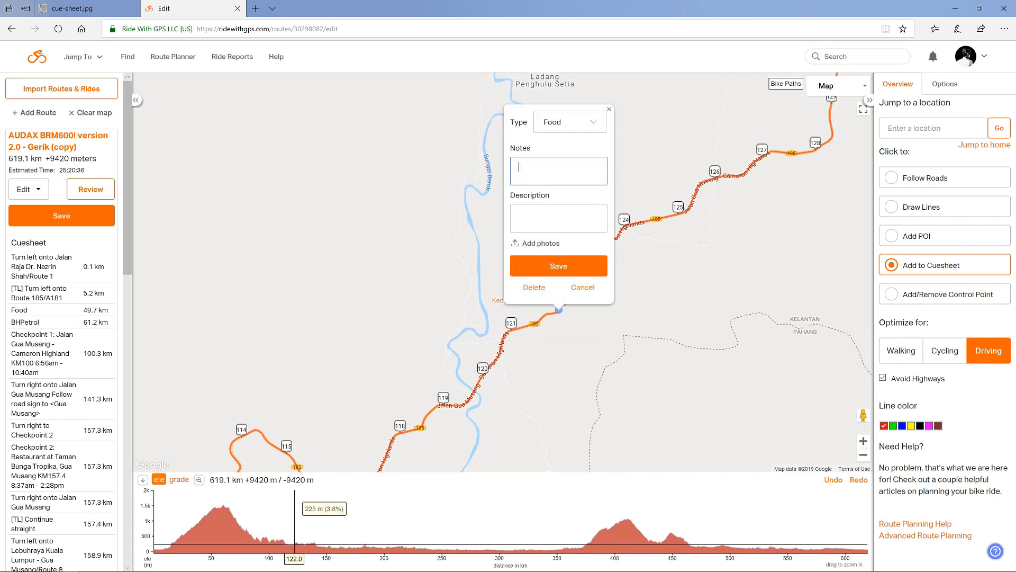
pyautogui.write('Food?')
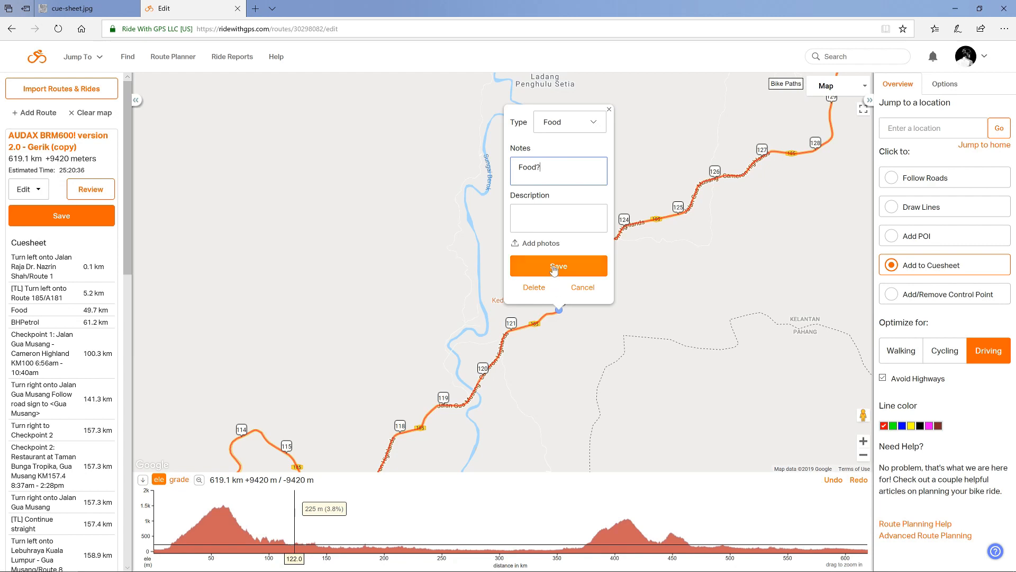
pyautogui.click(554, 270)
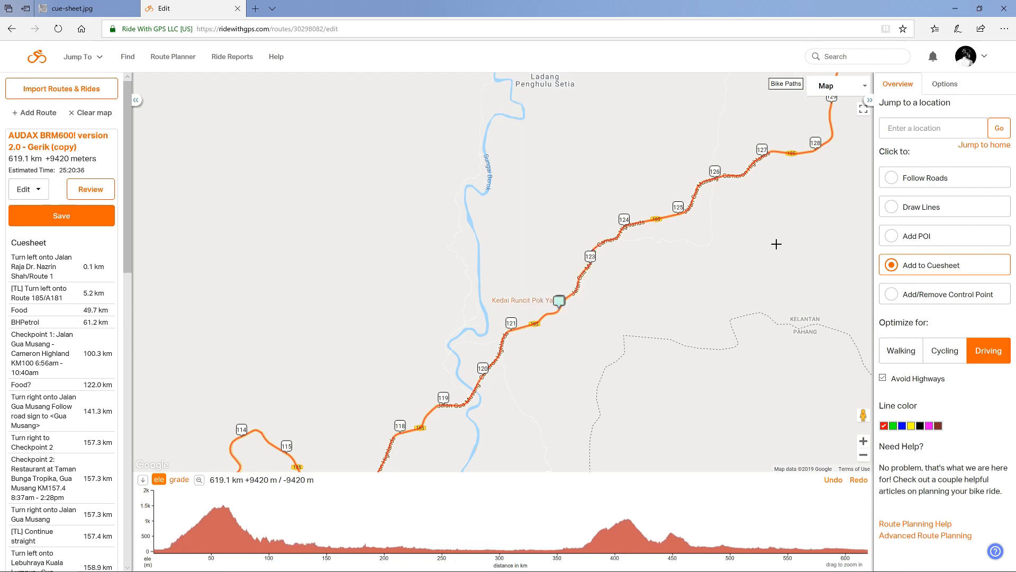
# Follow the route from the 122 km marker past Gua Musang to the stretch around Shell R&R Gua Musang
pyautogui.click(863, 454)
pyautogui.click(863, 454)
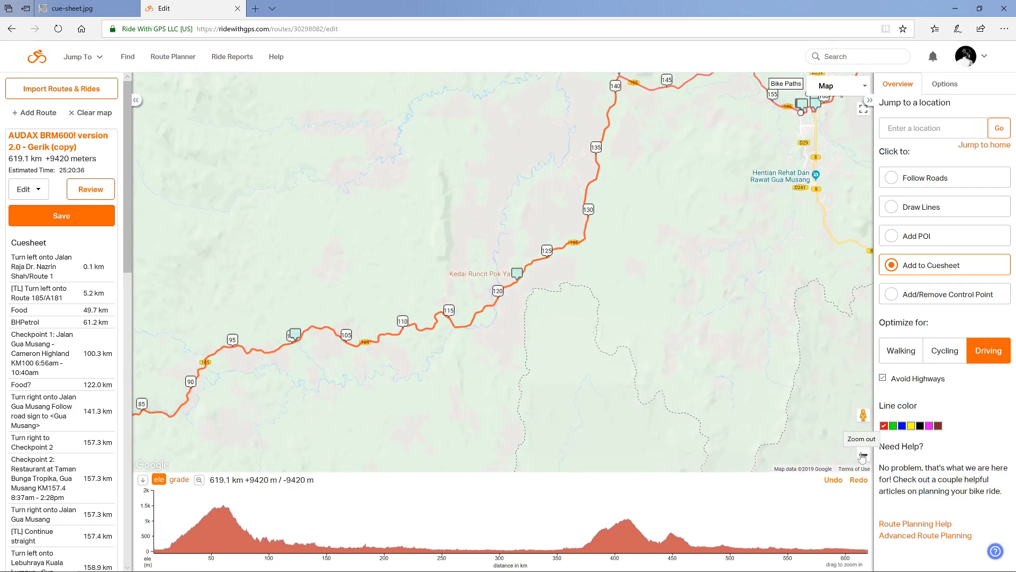
pyautogui.moveTo(707, 222); pyautogui.dragTo(619, 378)
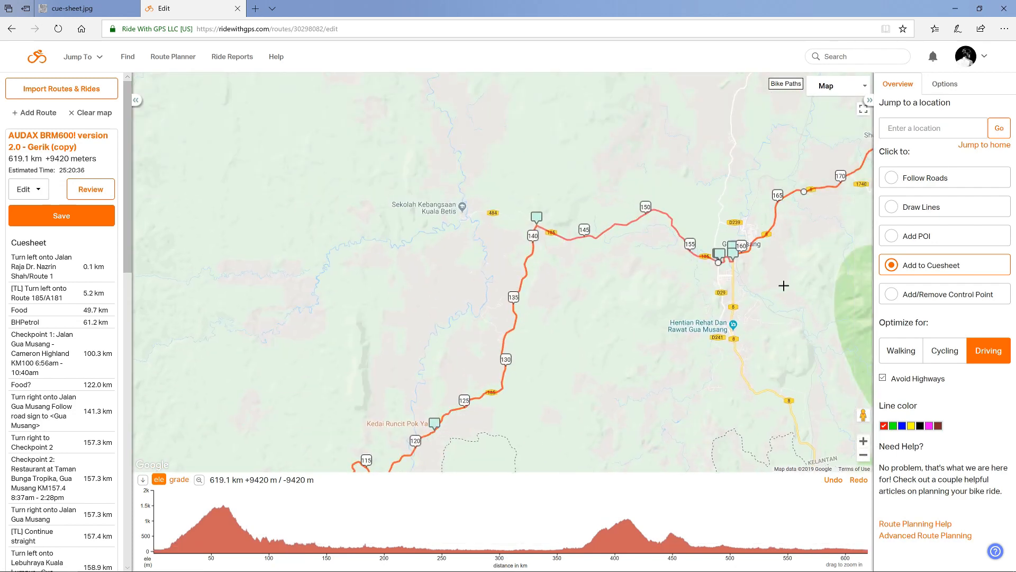
pyautogui.moveTo(782, 286); pyautogui.dragTo(661, 350)
pyautogui.scroll(2, 603, 320)
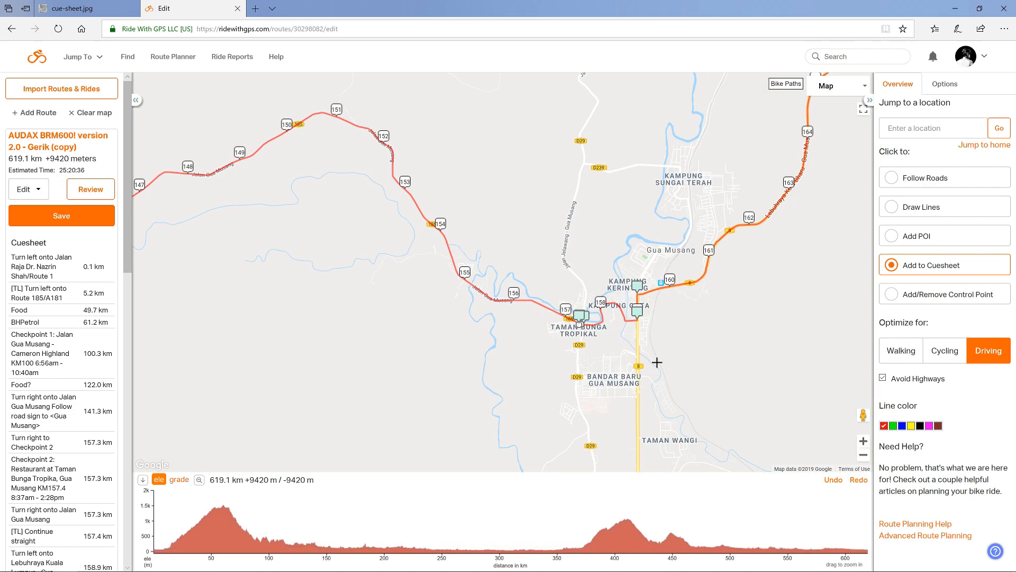
pyautogui.moveTo(729, 319); pyautogui.dragTo(626, 351)
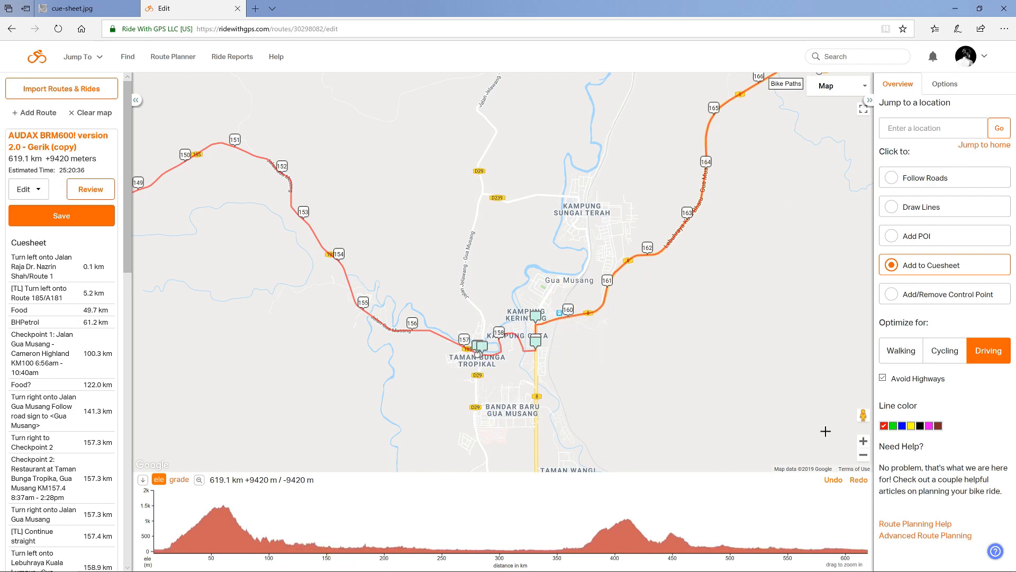
pyautogui.click(864, 455)
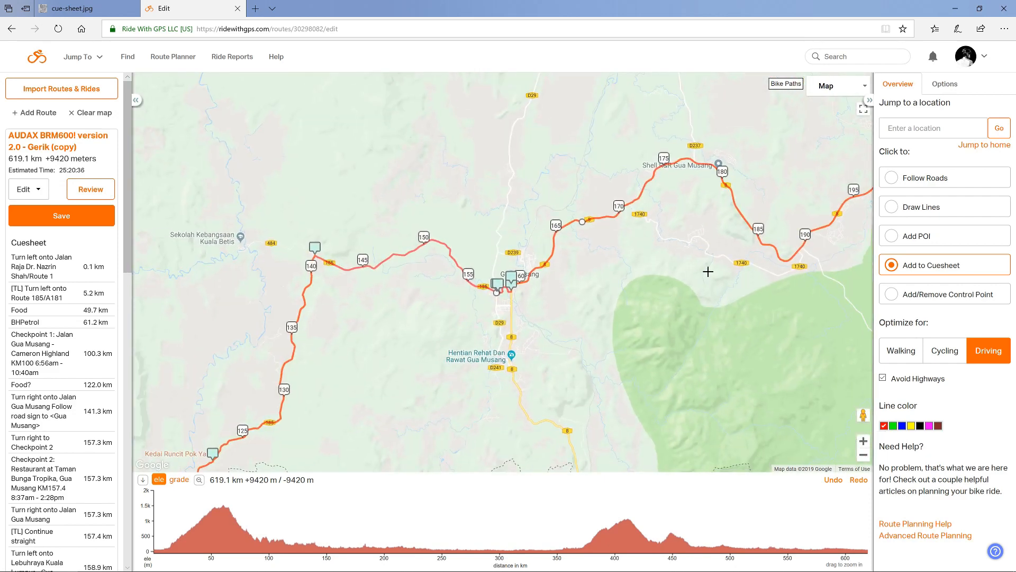
pyautogui.moveTo(708, 272); pyautogui.dragTo(535, 298)
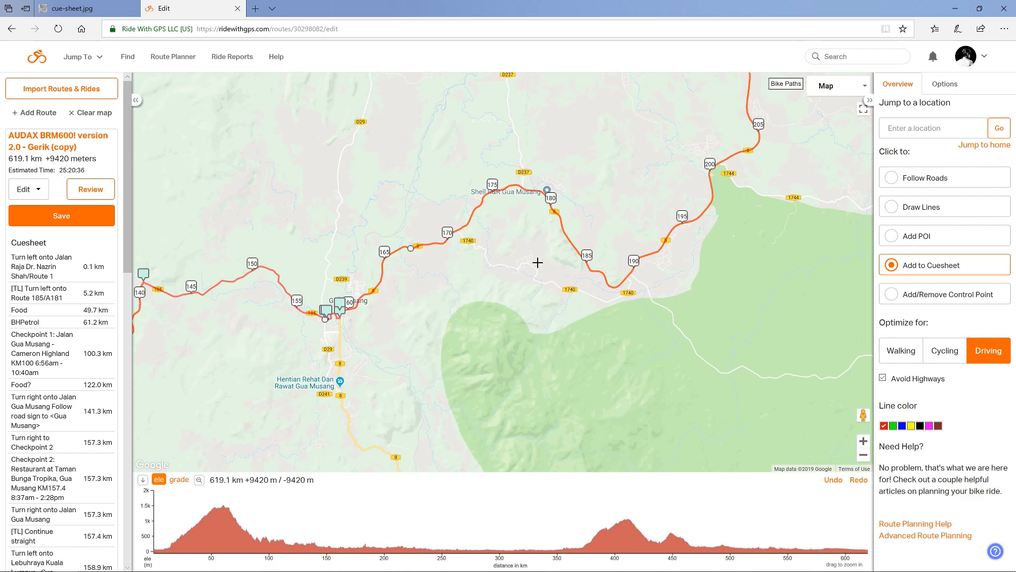
pyautogui.moveTo(524, 246); pyautogui.dragTo(583, 329)
pyautogui.moveTo(587, 293); pyautogui.dragTo(576, 339)
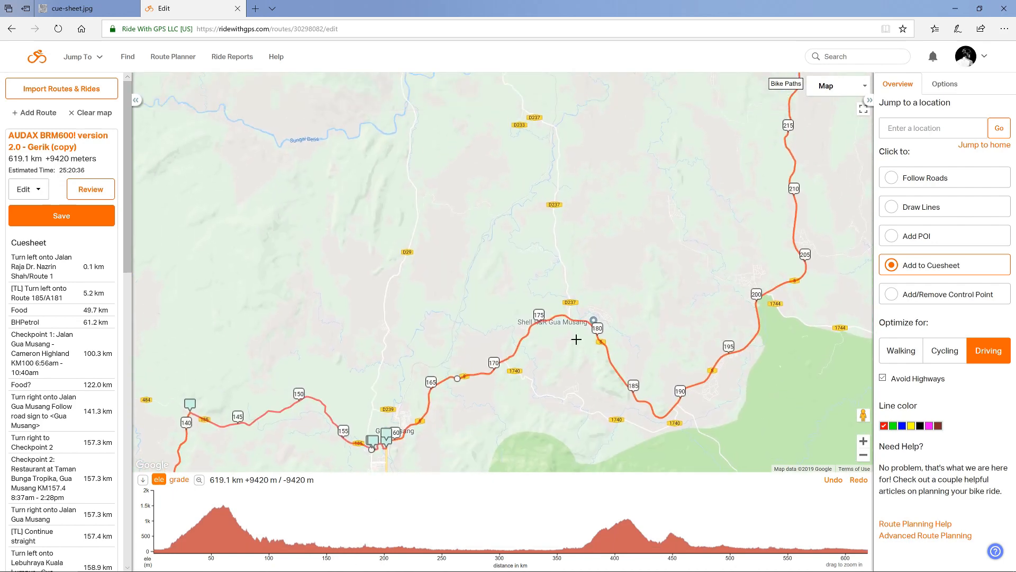
# Add a Water cue on the route beside Shell R&R Gua Musang, between the 179 and 180 km markers, and save it
pyautogui.click(863, 440)
pyautogui.click(863, 441)
pyautogui.moveTo(695, 282); pyautogui.dragTo(578, 199)
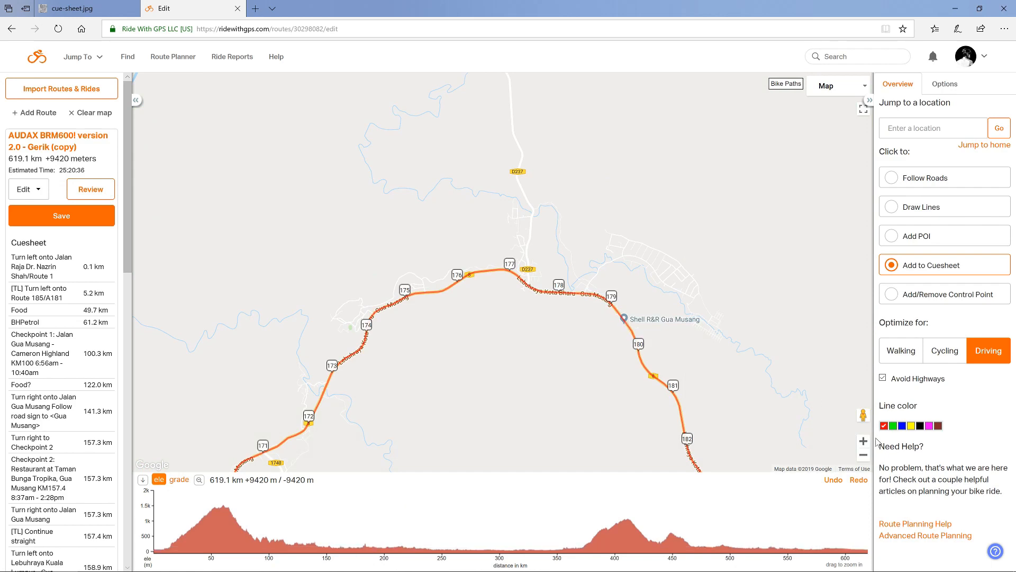
pyautogui.scroll(1, 664, 363)
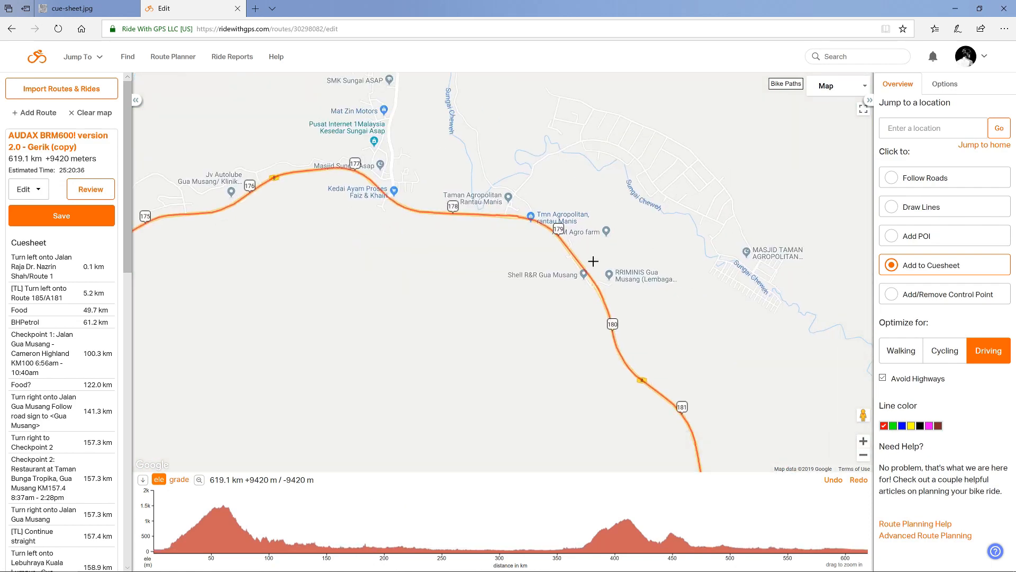
pyautogui.click(589, 276)
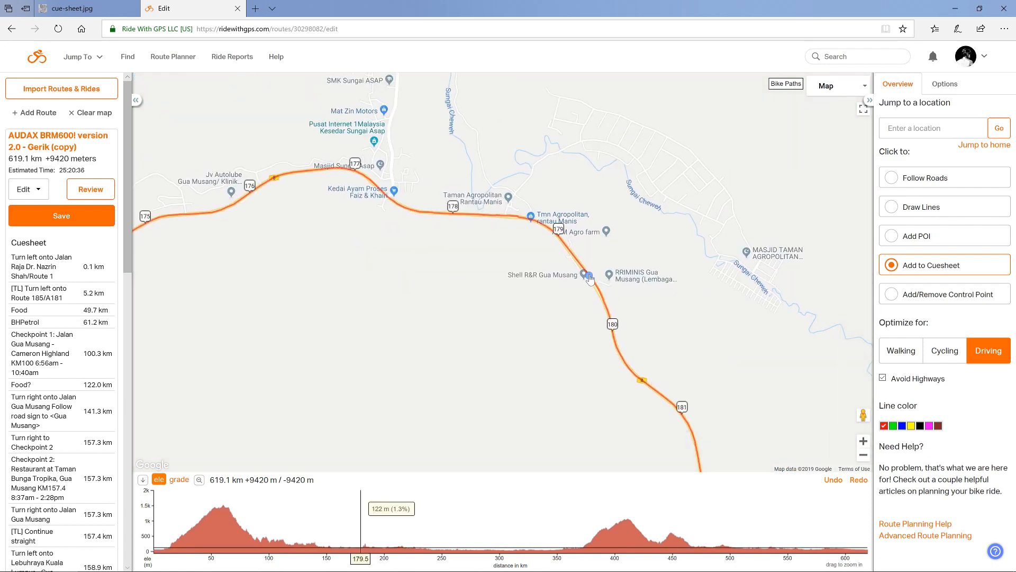
pyautogui.click(603, 121)
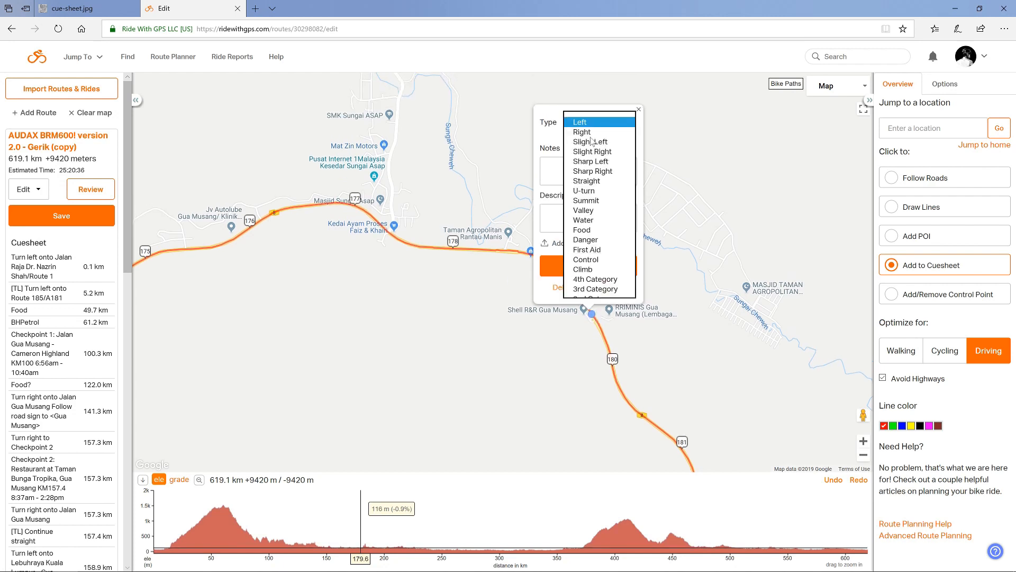
pyautogui.click(598, 220)
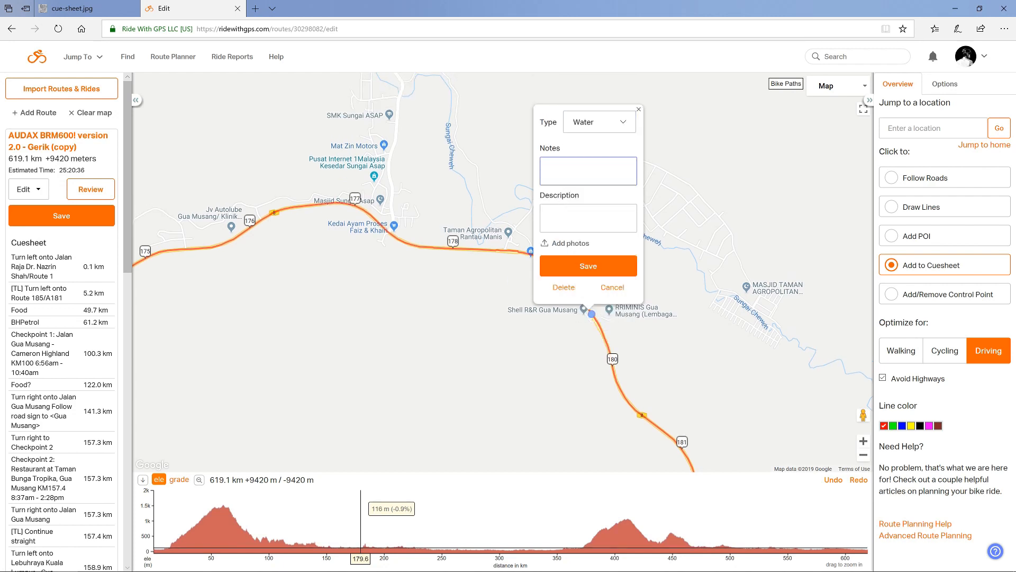
pyautogui.click(612, 276)
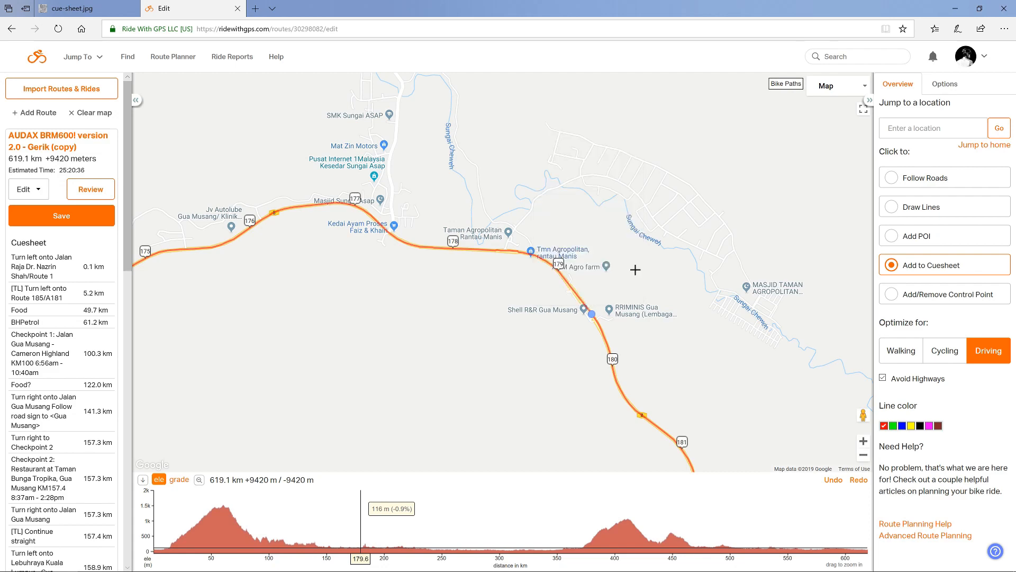
# Follow the route north from Shell R&R Gua Musang to Caltex Village Laloh near the 245 km marker
pyautogui.click(863, 455)
pyautogui.click(863, 455)
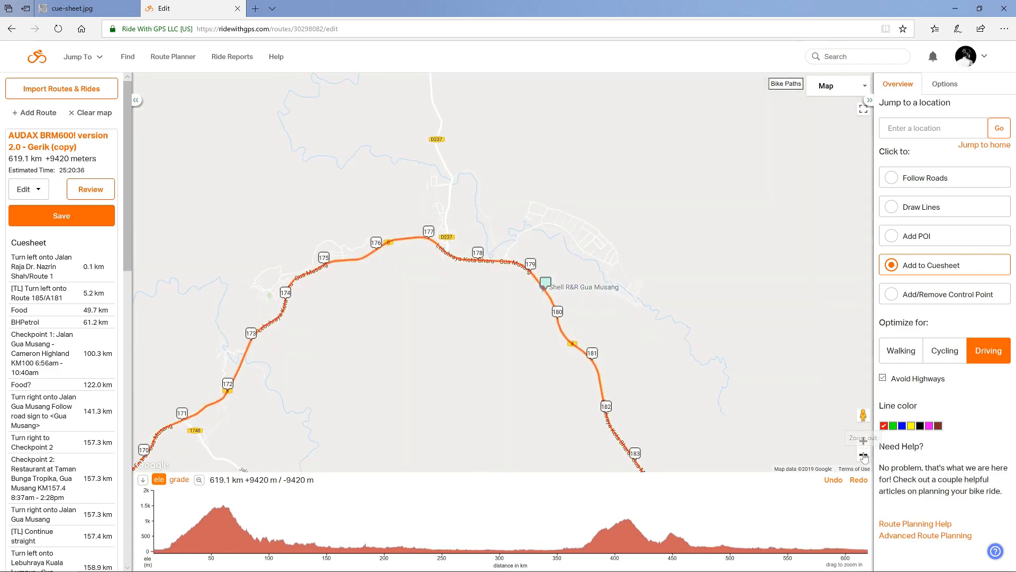
pyautogui.click(864, 455)
pyautogui.click(864, 455)
pyautogui.moveTo(786, 205); pyautogui.dragTo(723, 277)
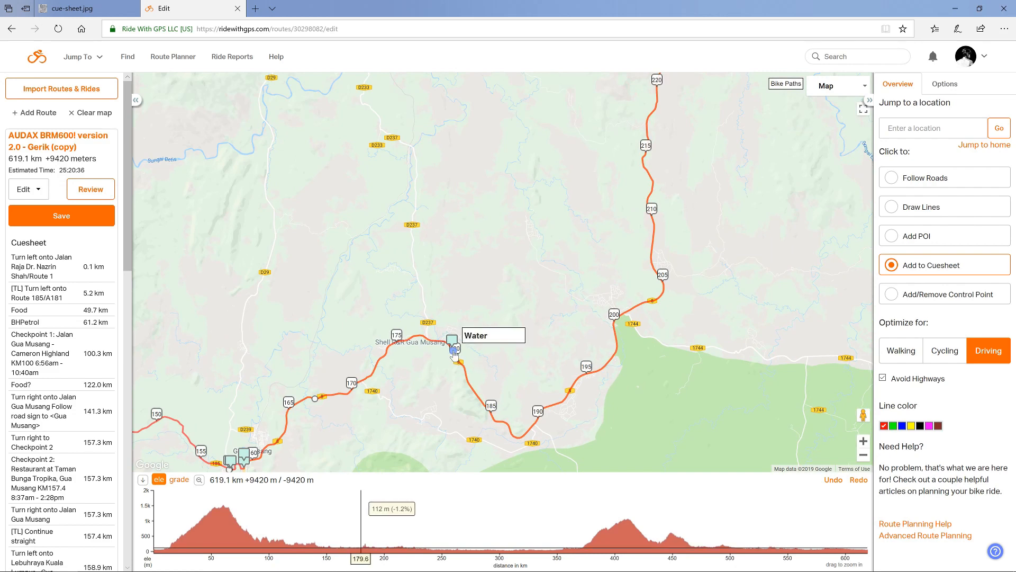
pyautogui.moveTo(741, 188); pyautogui.dragTo(617, 398)
pyautogui.moveTo(654, 304)
pyautogui.mouseDown()
pyautogui.moveTo(591, 414)
pyautogui.moveTo(582, 481)
pyautogui.mouseUp()
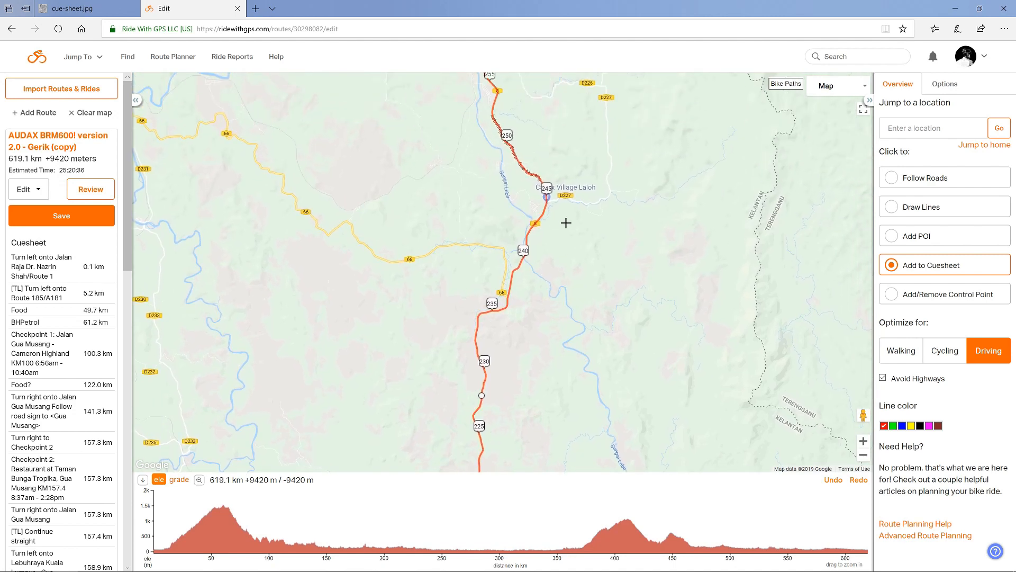
pyautogui.moveTo(572, 236); pyautogui.dragTo(746, 381)
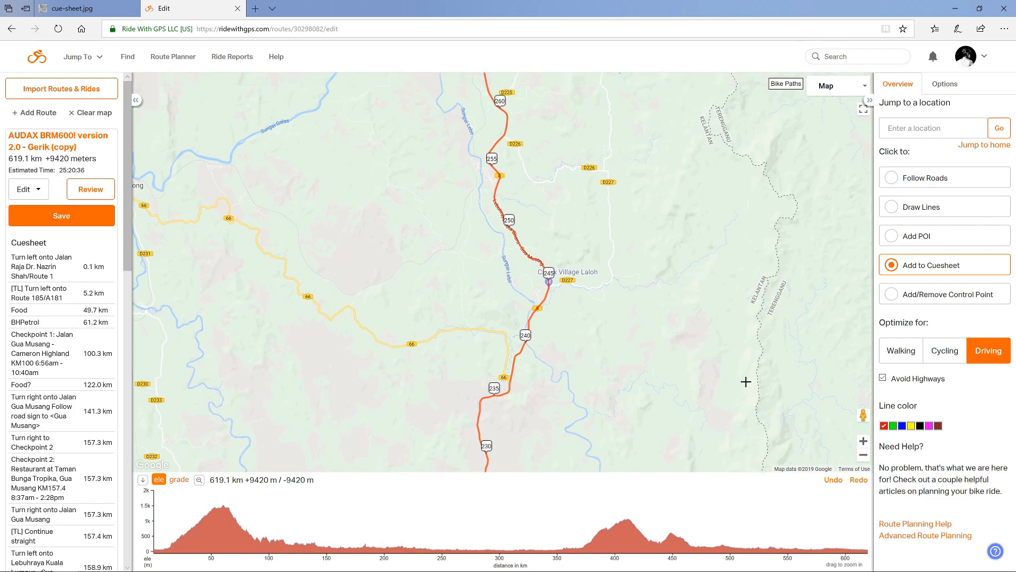
# Inspect the Caltex station at Kampung Laloh and its surroundings in Street View and return to the map
pyautogui.click(863, 441)
pyautogui.click(863, 441)
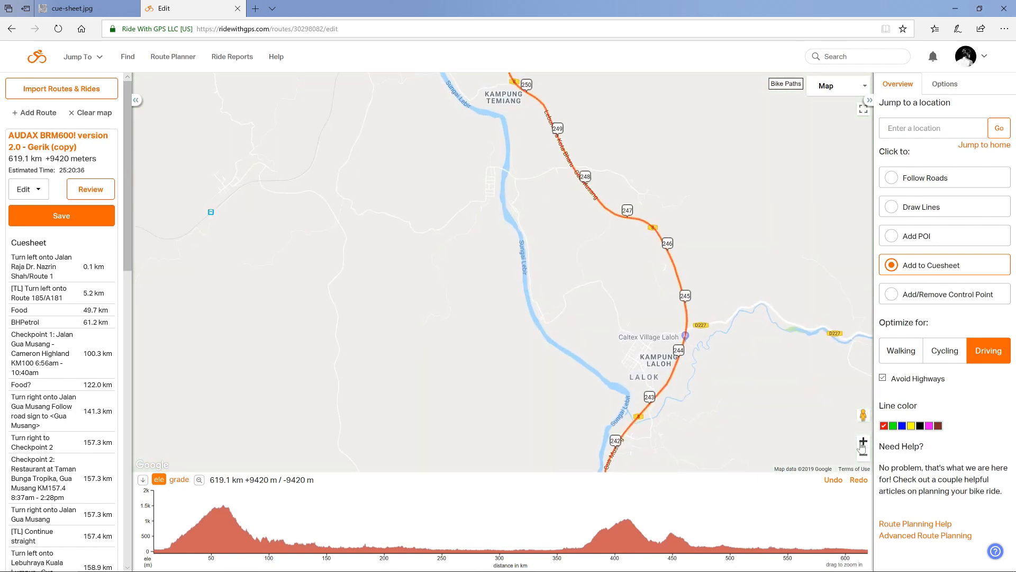
pyautogui.moveTo(662, 402); pyautogui.dragTo(538, 284)
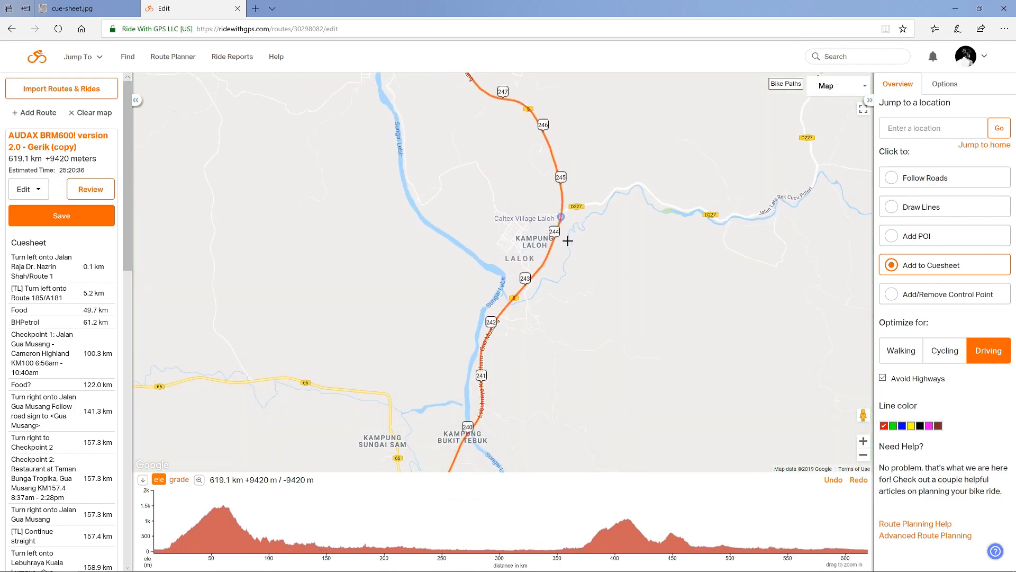
pyautogui.moveTo(863, 415); pyautogui.dragTo(554, 217)
pyautogui.moveTo(675, 276); pyautogui.dragTo(308, 272)
pyautogui.moveTo(701, 268); pyautogui.dragTo(322, 267)
pyautogui.moveTo(711, 240); pyautogui.dragTo(664, 220)
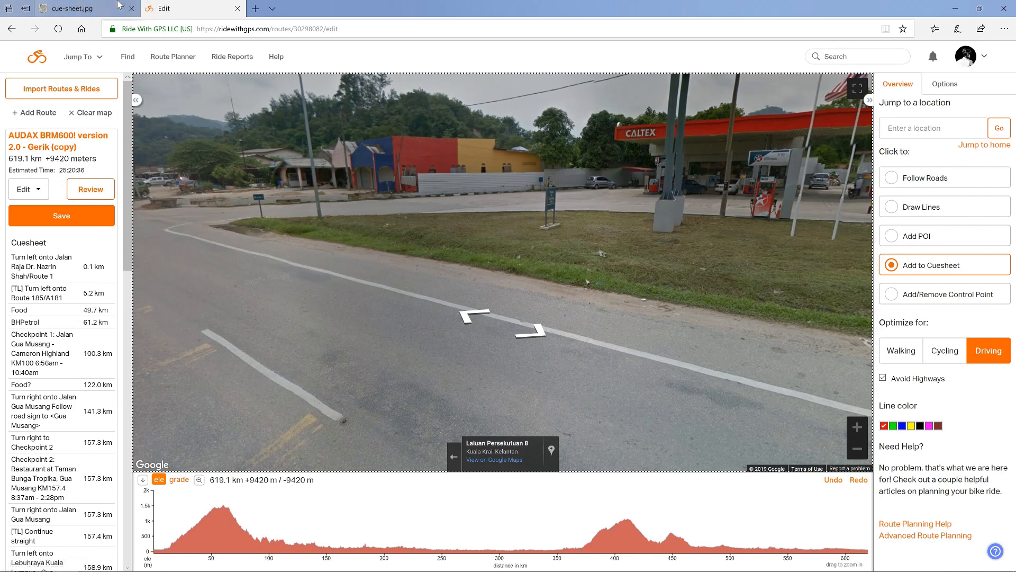
pyautogui.click(453, 460)
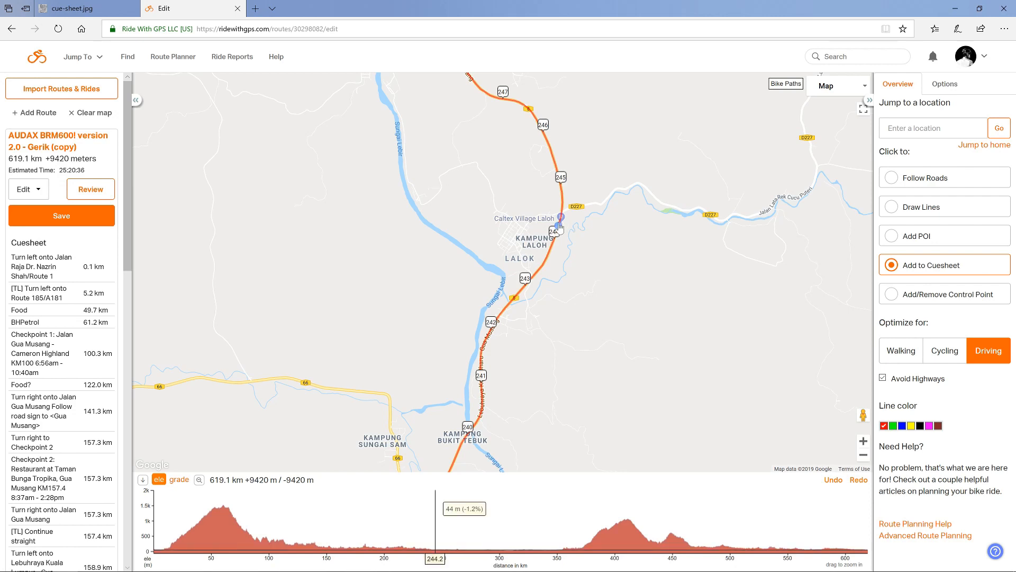
# Add a Water cue with the notes "Caltex" on the route beside Caltex Village Laloh and save it
pyautogui.click(560, 226)
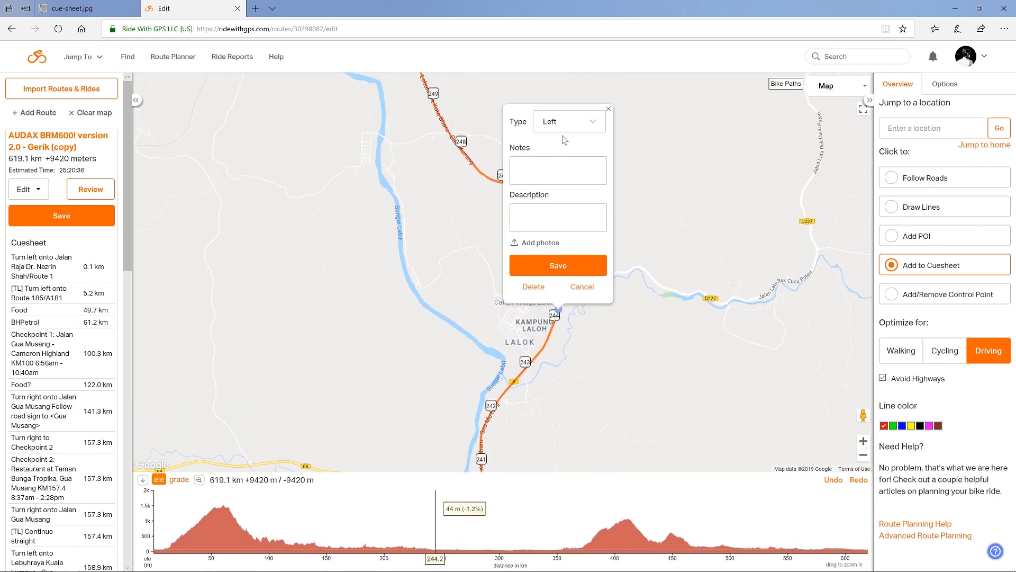
pyautogui.click(571, 122)
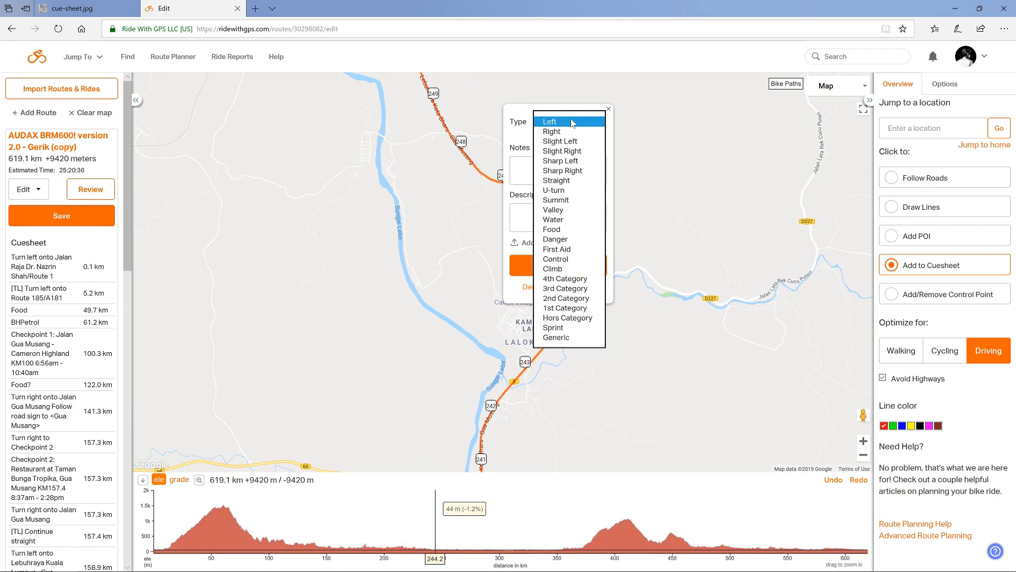
pyautogui.click(576, 220)
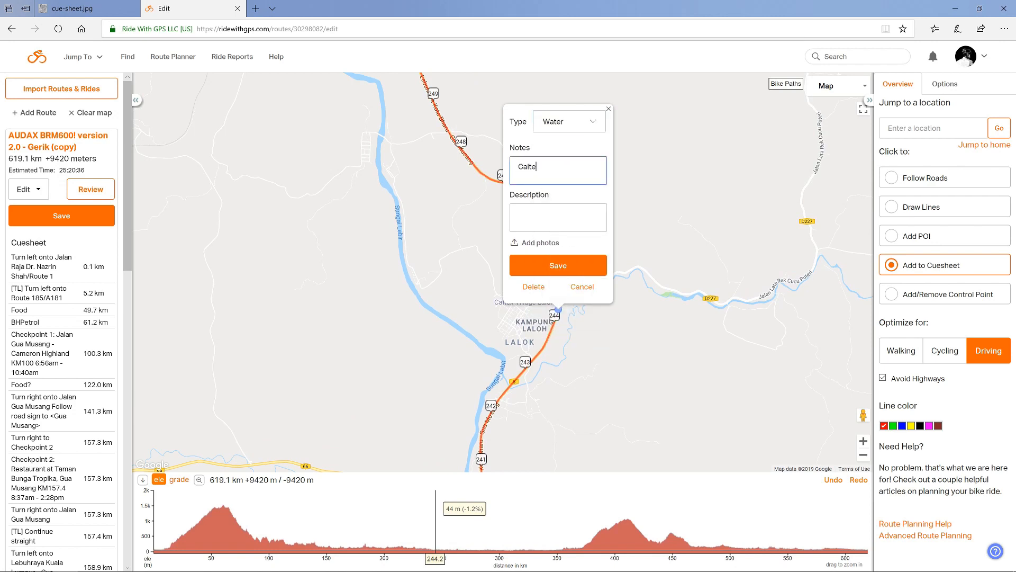
pyautogui.click(539, 267)
# Follow the route north from Caltex Village Laloh to the existing cues at Kuala Krai
pyautogui.moveTo(579, 126); pyautogui.dragTo(751, 455)
pyautogui.moveTo(743, 383)
pyautogui.mouseDown()
pyautogui.moveTo(638, 175)
pyautogui.moveTo(532, 113)
pyautogui.mouseUp()
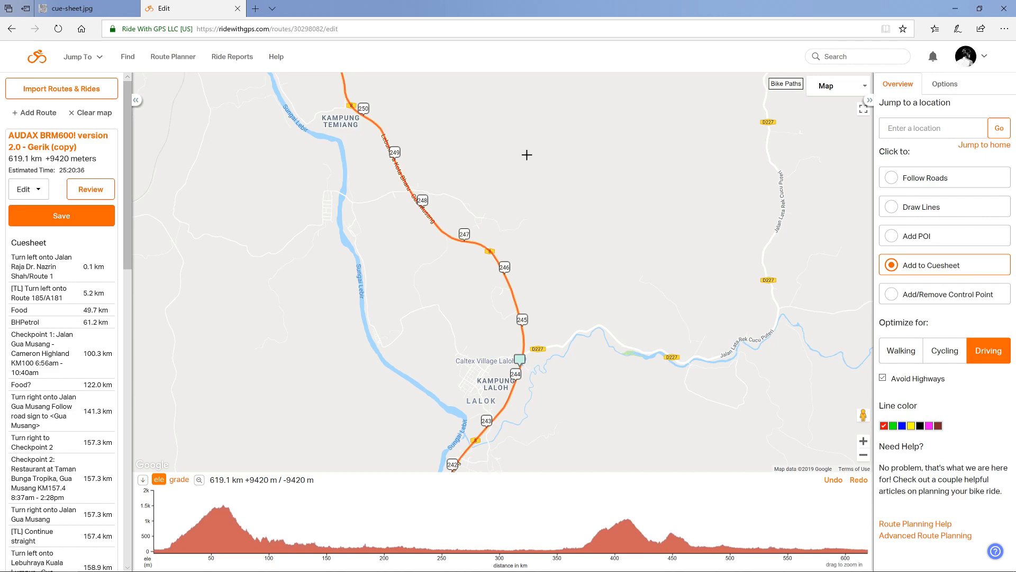
pyautogui.click(865, 458)
pyautogui.click(865, 458)
pyautogui.moveTo(584, 199); pyautogui.dragTo(659, 371)
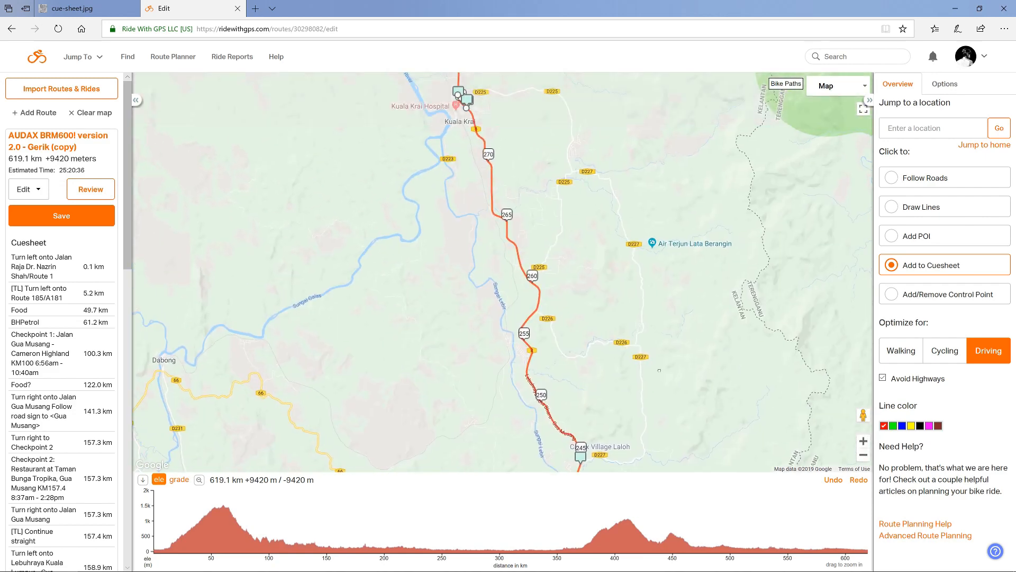
pyautogui.moveTo(600, 251); pyautogui.dragTo(662, 405)
pyautogui.moveTo(592, 295); pyautogui.dragTo(654, 384)
# Examine the places and petrol stations along the route through Kuala Krai around the 274 km marker
pyautogui.click(865, 445)
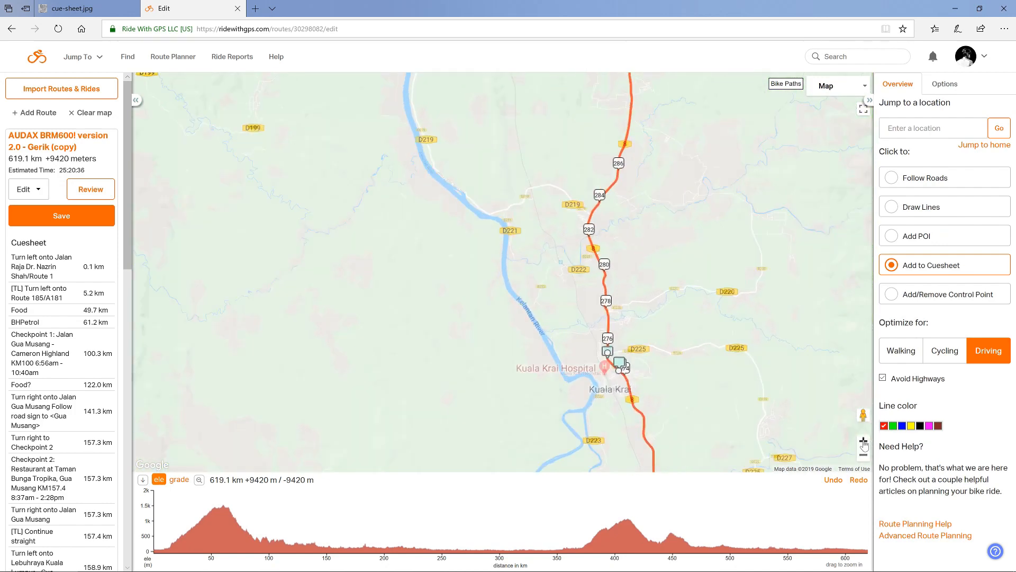
pyautogui.click(865, 445)
pyautogui.moveTo(641, 410); pyautogui.dragTo(387, 161)
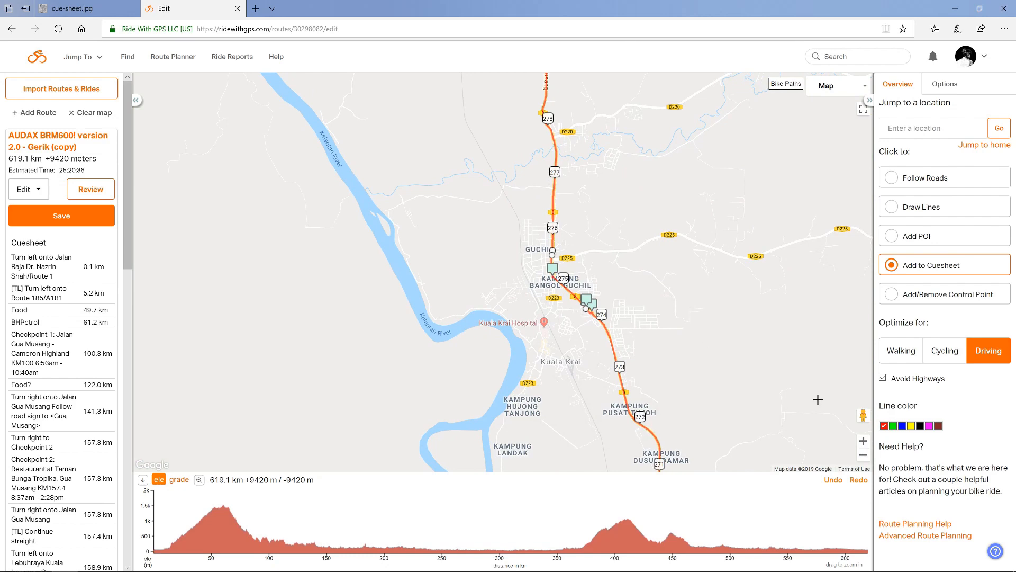
pyautogui.click(863, 441)
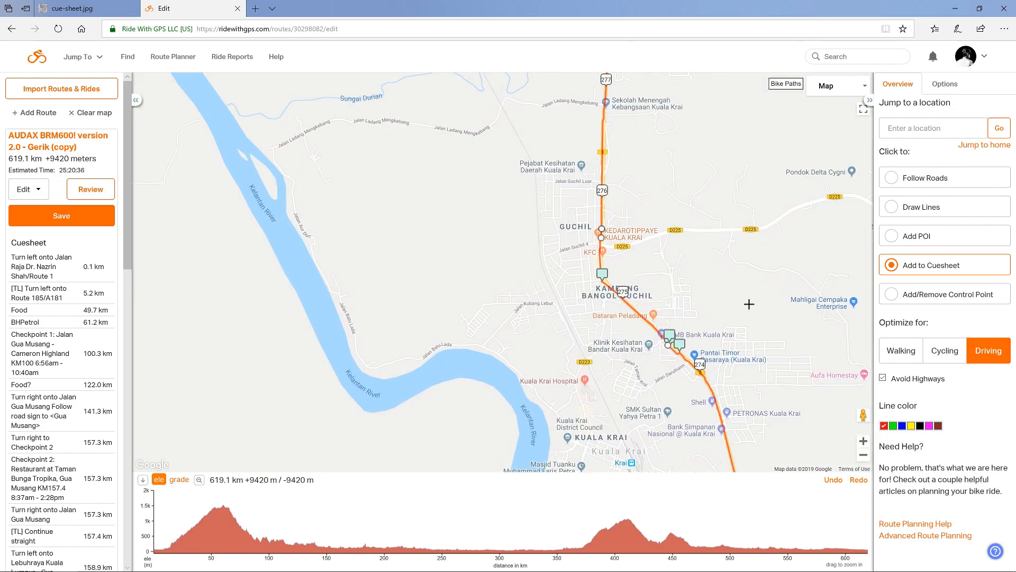
pyautogui.moveTo(746, 304); pyautogui.dragTo(607, 199)
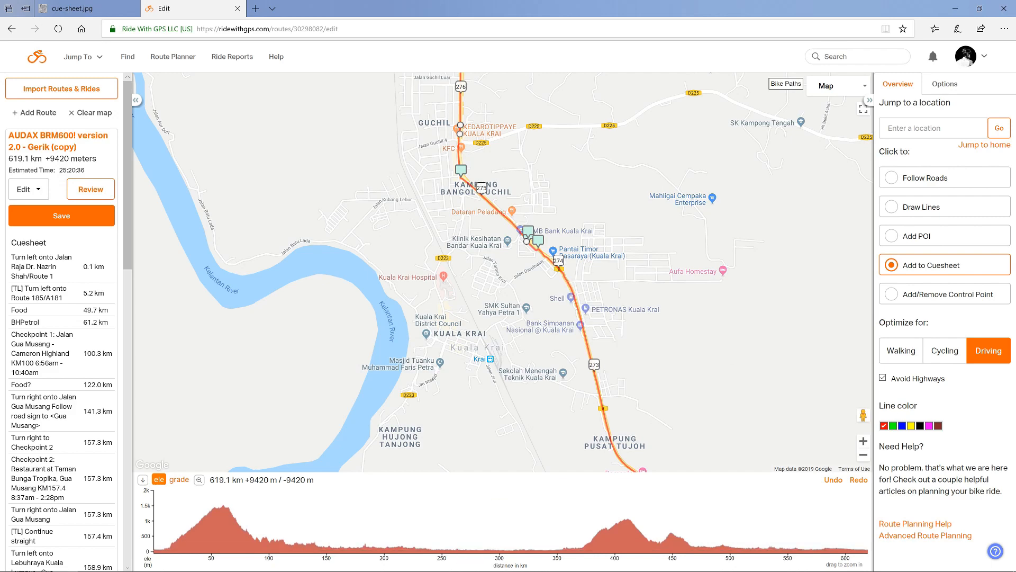
pyautogui.click(863, 440)
pyautogui.moveTo(772, 393); pyautogui.dragTo(707, 337)
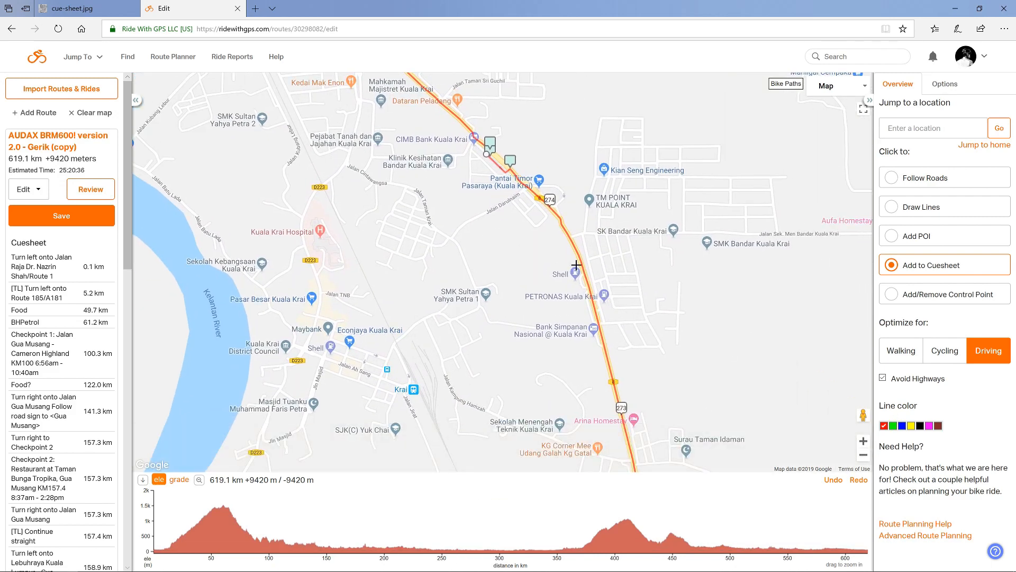
# Follow the route north from Kuala Krai to the existing cues at Machang
pyautogui.moveTo(545, 312); pyautogui.dragTo(593, 399)
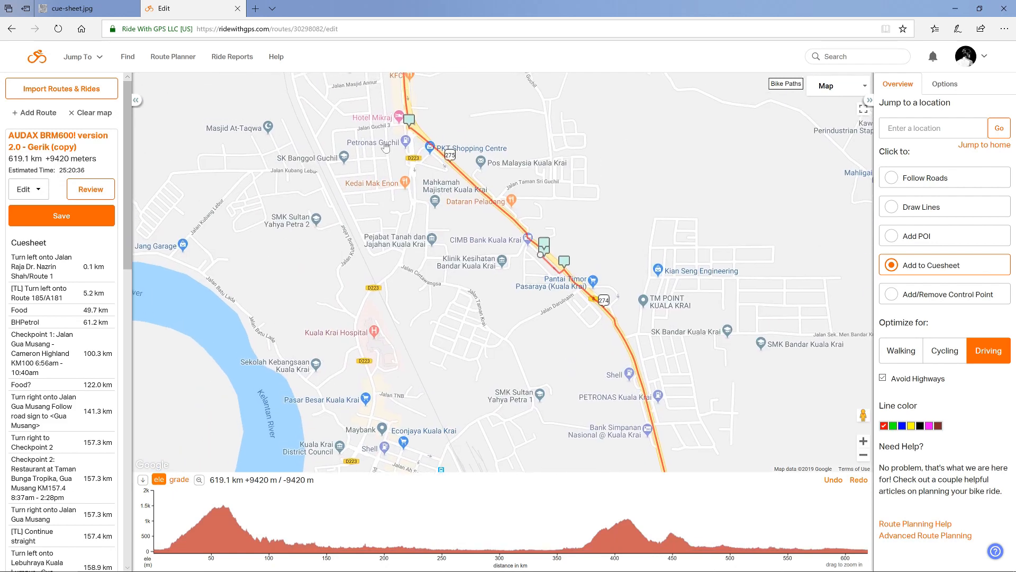
pyautogui.moveTo(378, 173); pyautogui.dragTo(347, 251)
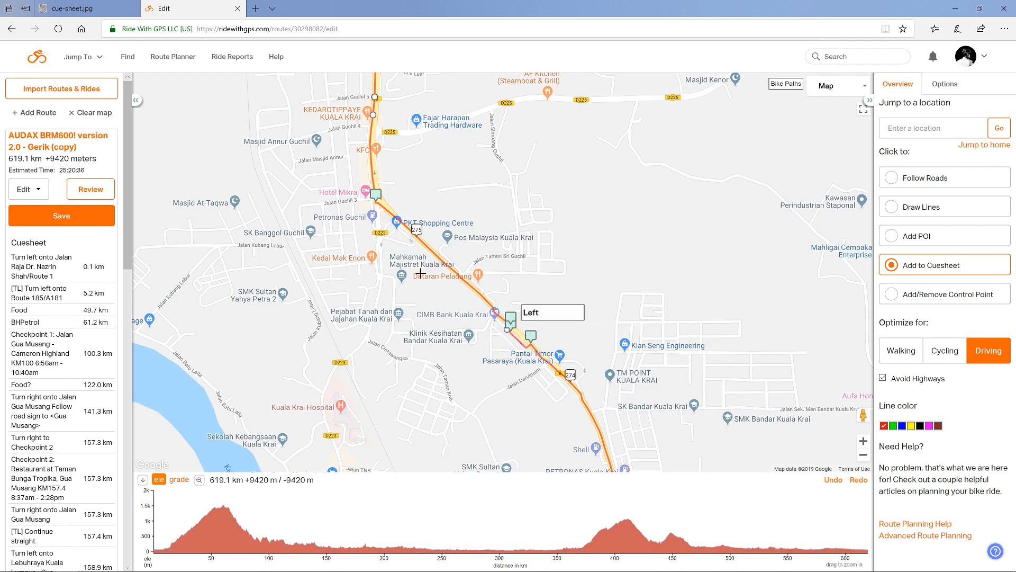
pyautogui.click(863, 456)
pyautogui.click(863, 457)
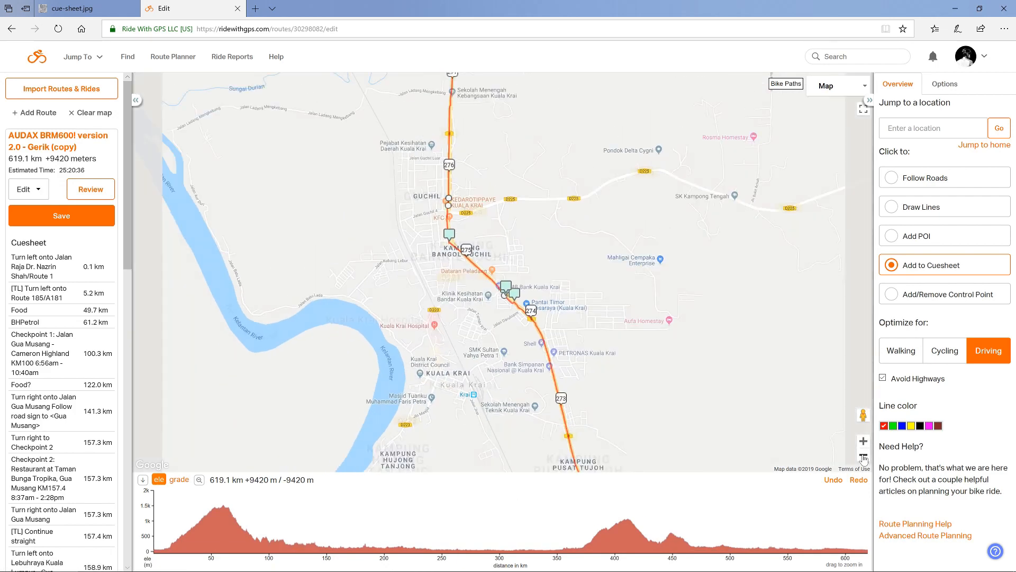
pyautogui.moveTo(543, 266); pyautogui.dragTo(588, 417)
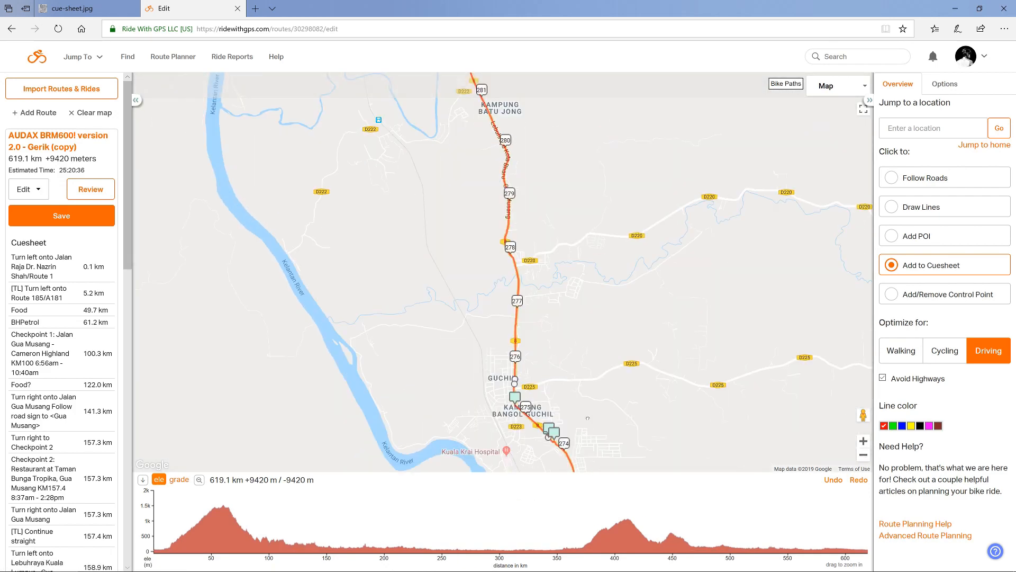
pyautogui.click(864, 456)
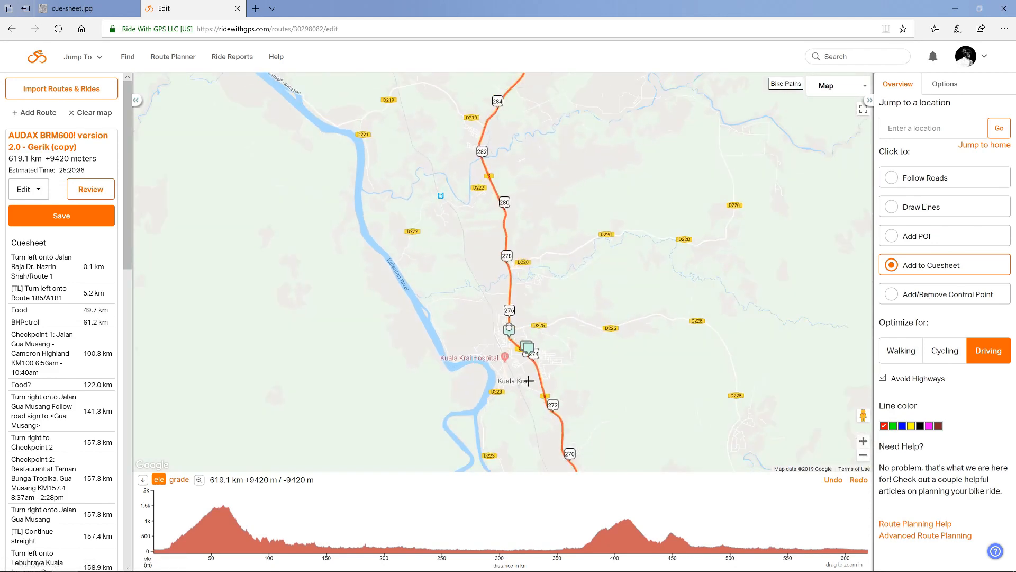
pyautogui.moveTo(604, 139); pyautogui.dragTo(560, 423)
pyautogui.moveTo(619, 208); pyautogui.dragTo(624, 388)
pyautogui.moveTo(604, 334); pyautogui.dragTo(610, 405)
pyautogui.moveTo(593, 315); pyautogui.dragTo(616, 447)
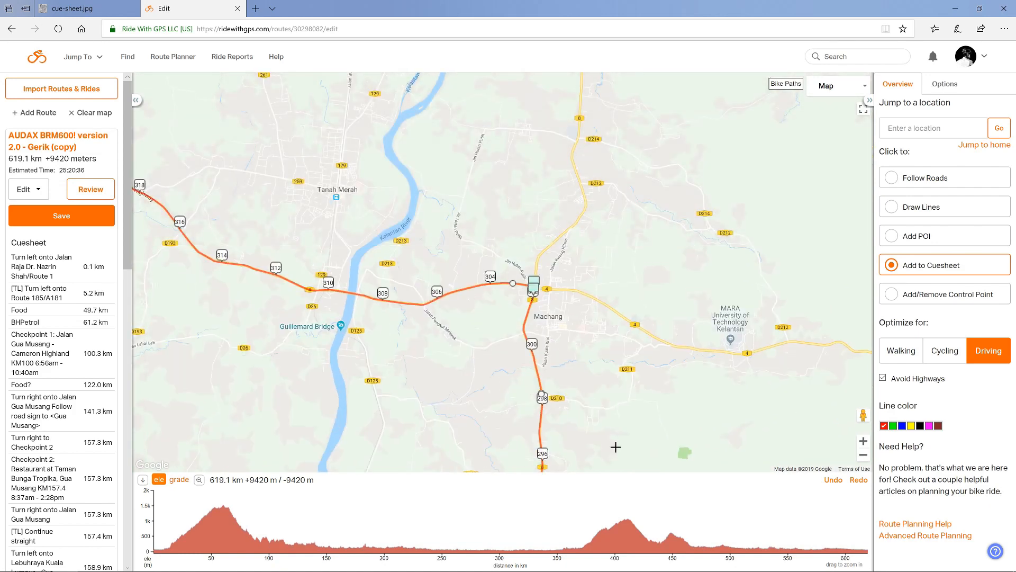
pyautogui.moveTo(577, 334); pyautogui.dragTo(613, 336)
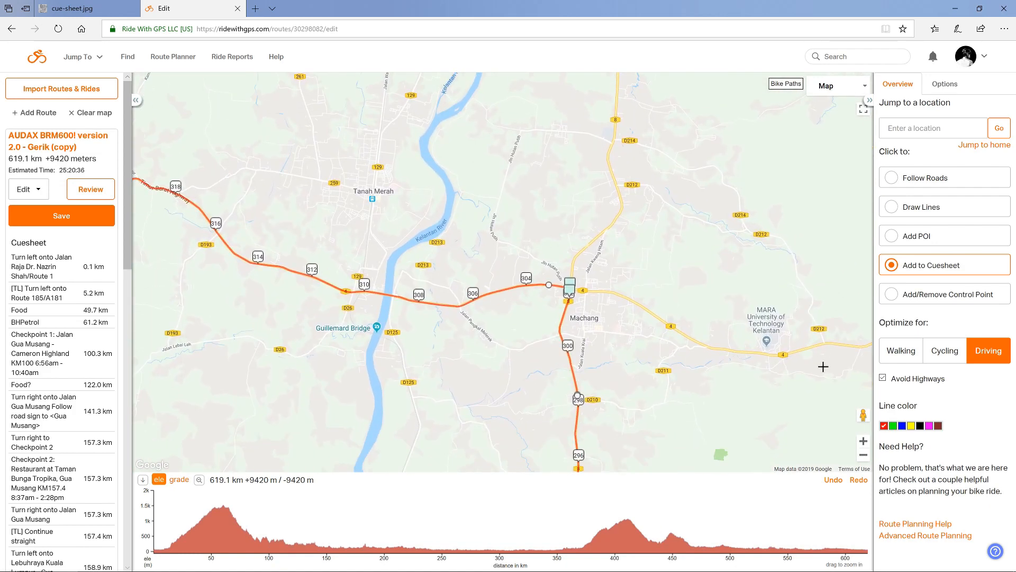
# Examine the petrol stations and eateries along the route at Machang around the 302 km marker
pyautogui.click(864, 442)
pyautogui.click(864, 443)
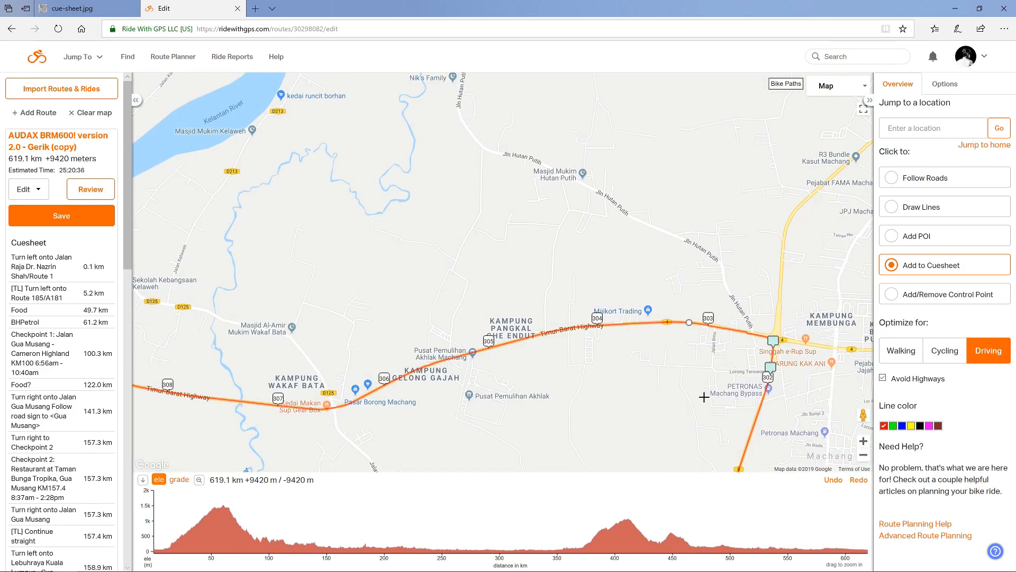
pyautogui.moveTo(703, 397); pyautogui.dragTo(513, 326)
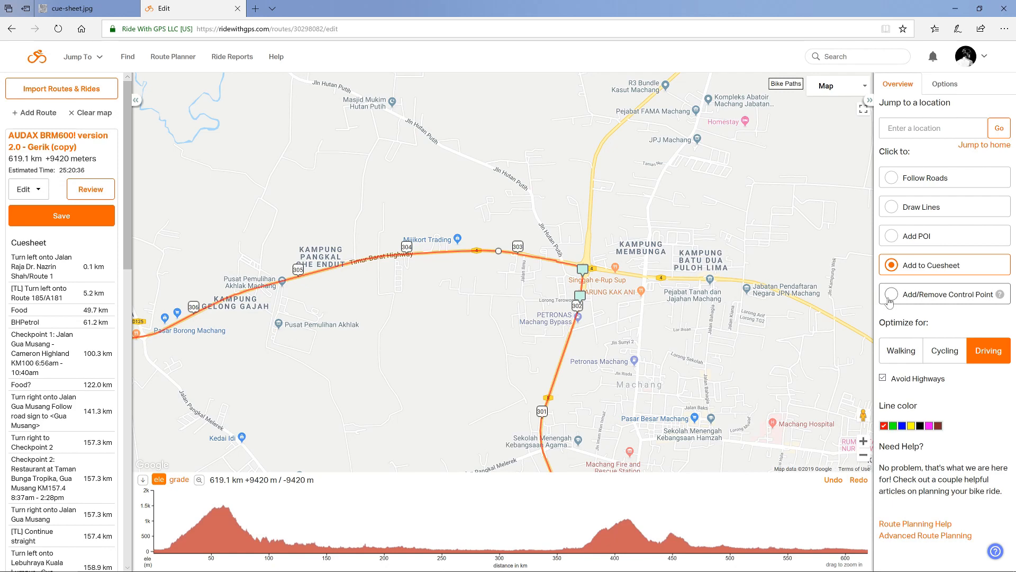
pyautogui.click(863, 441)
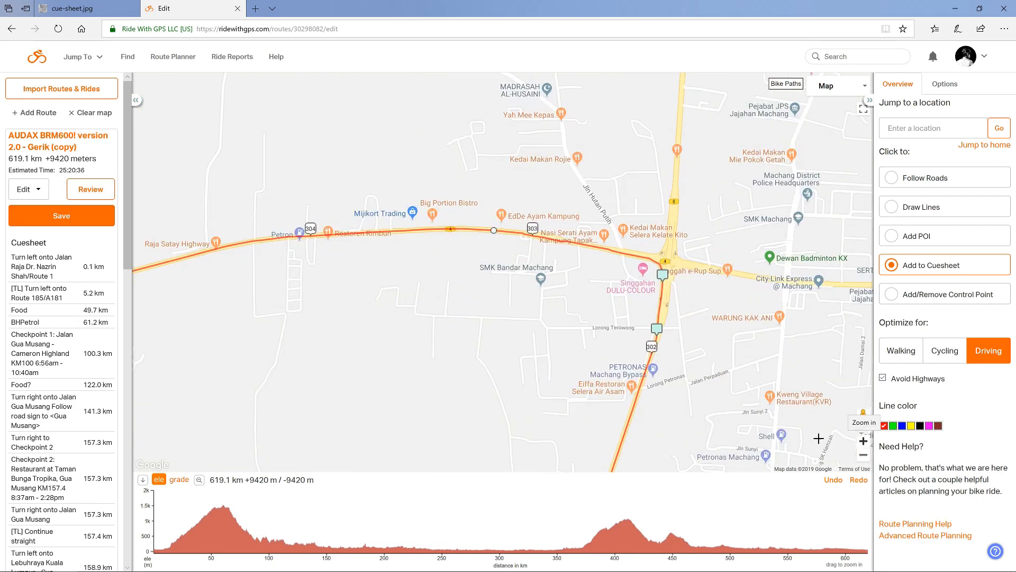
pyautogui.click(863, 441)
pyautogui.moveTo(689, 403); pyautogui.dragTo(480, 219)
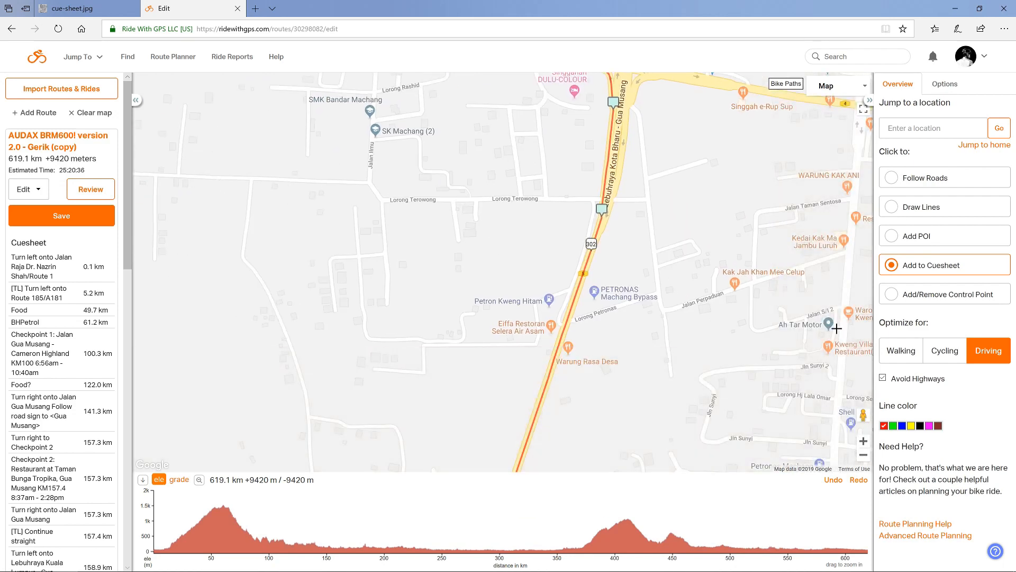
pyautogui.click(864, 441)
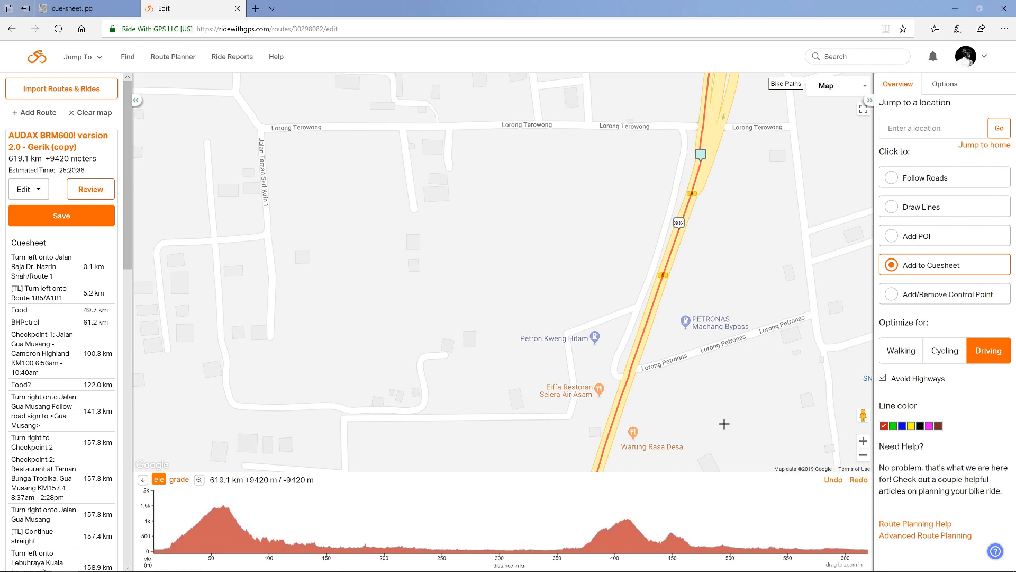
pyautogui.moveTo(724, 423); pyautogui.dragTo(725, 363)
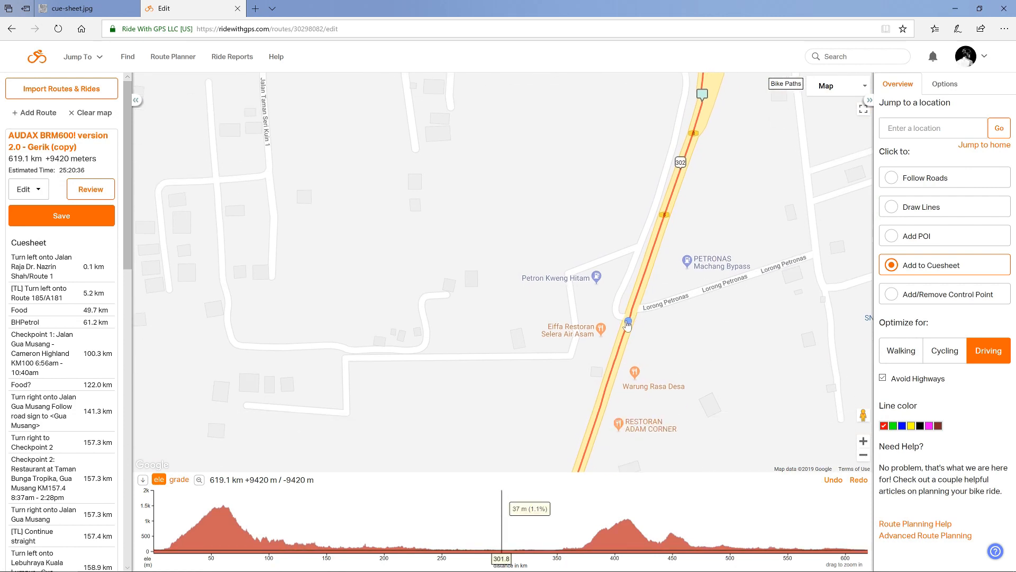
# Check the opening hours of the Petron Kweng Hitam station on Google Maps and return to the route editor
pyautogui.click(567, 285)
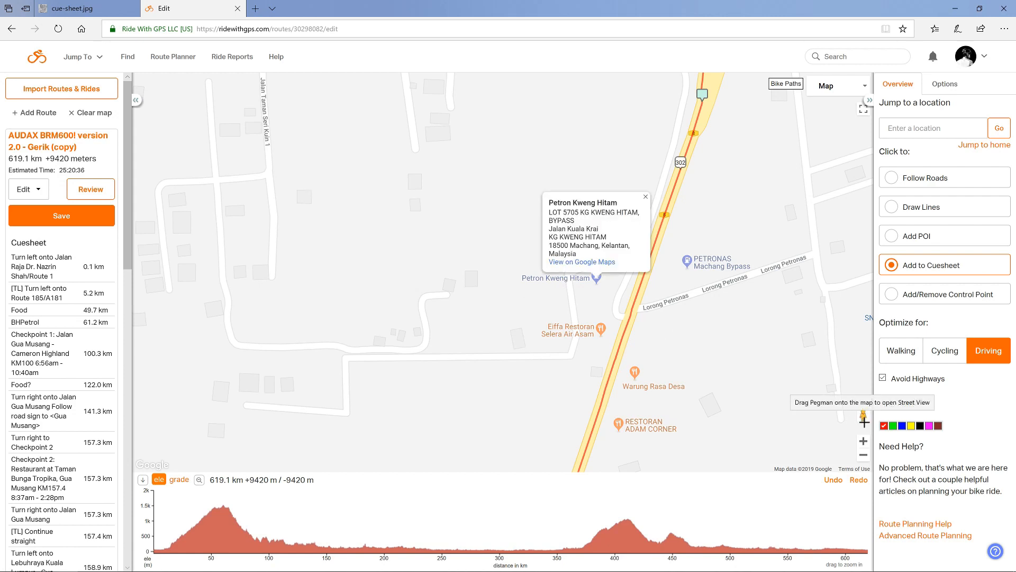
pyautogui.click(577, 265)
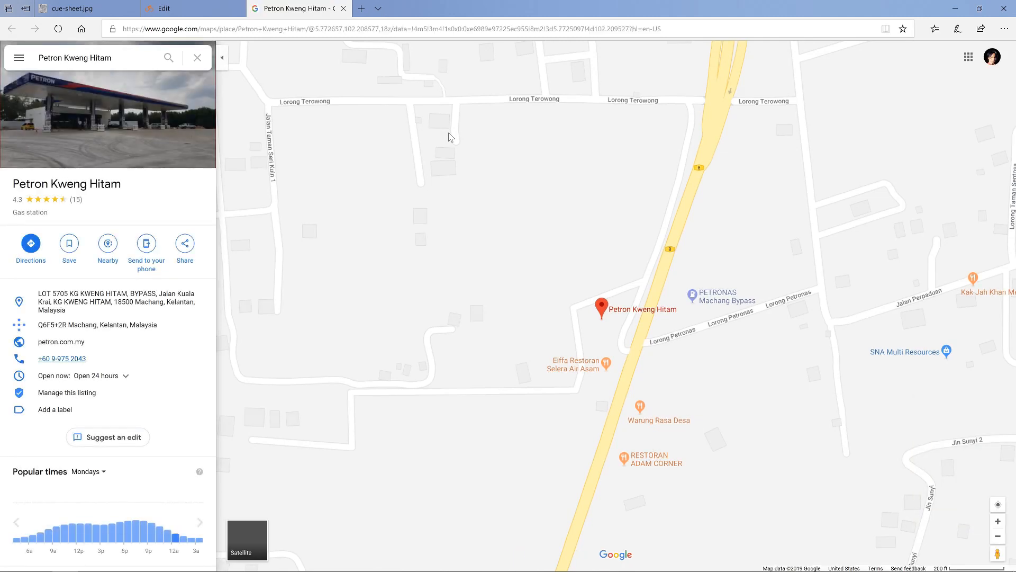
pyautogui.click(114, 378)
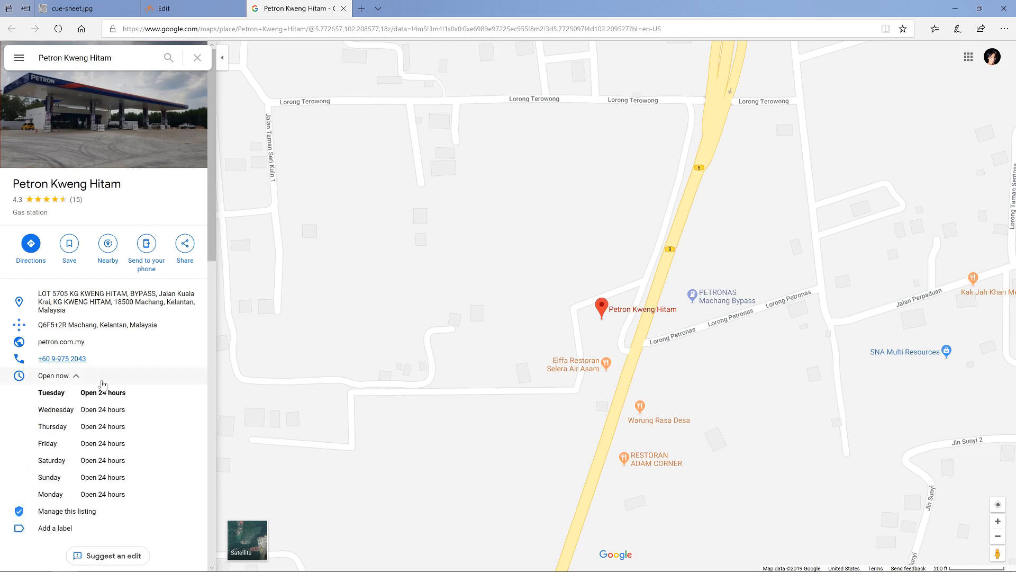
pyautogui.click(76, 376)
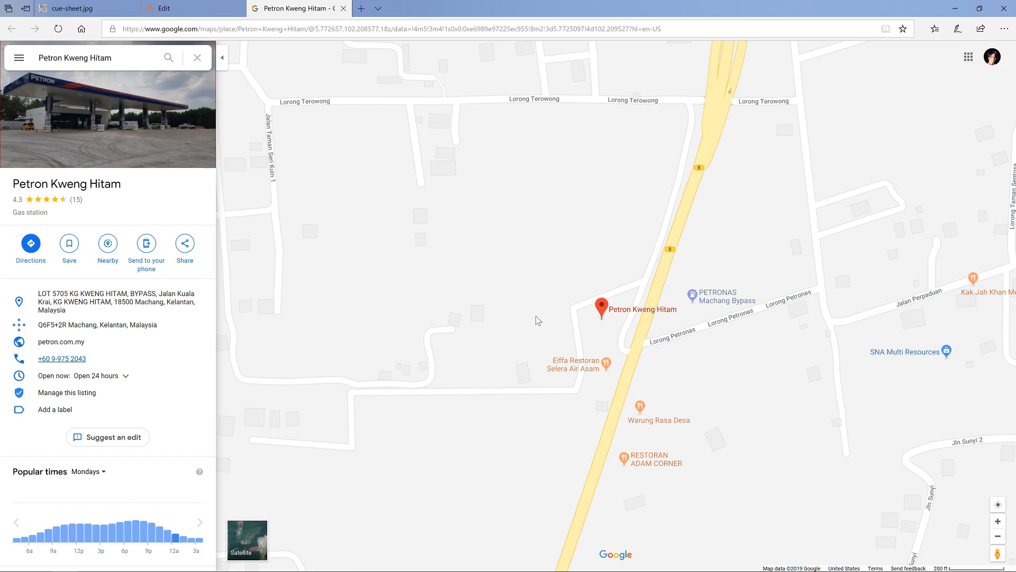
pyautogui.click(344, 8)
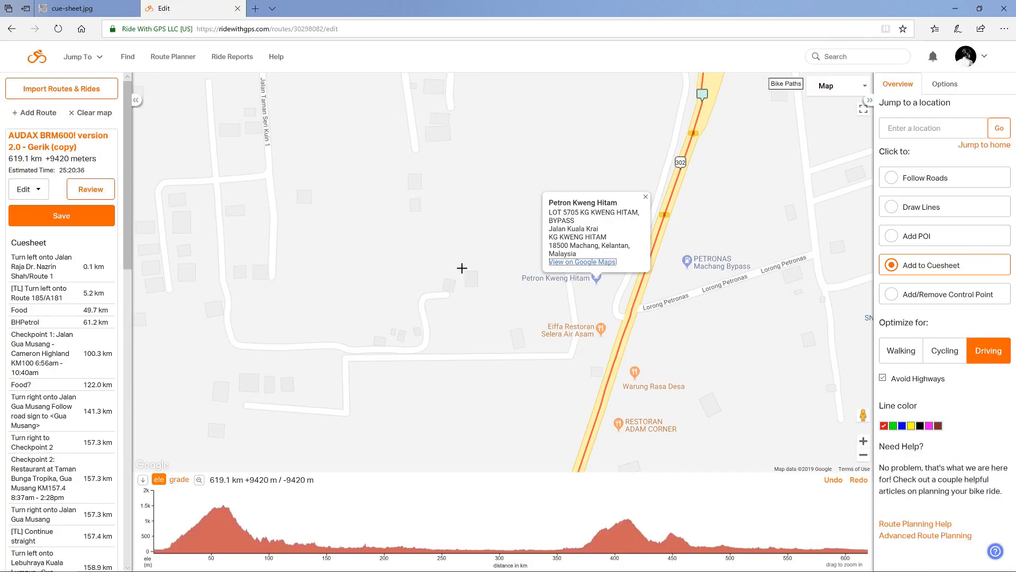
pyautogui.click(646, 197)
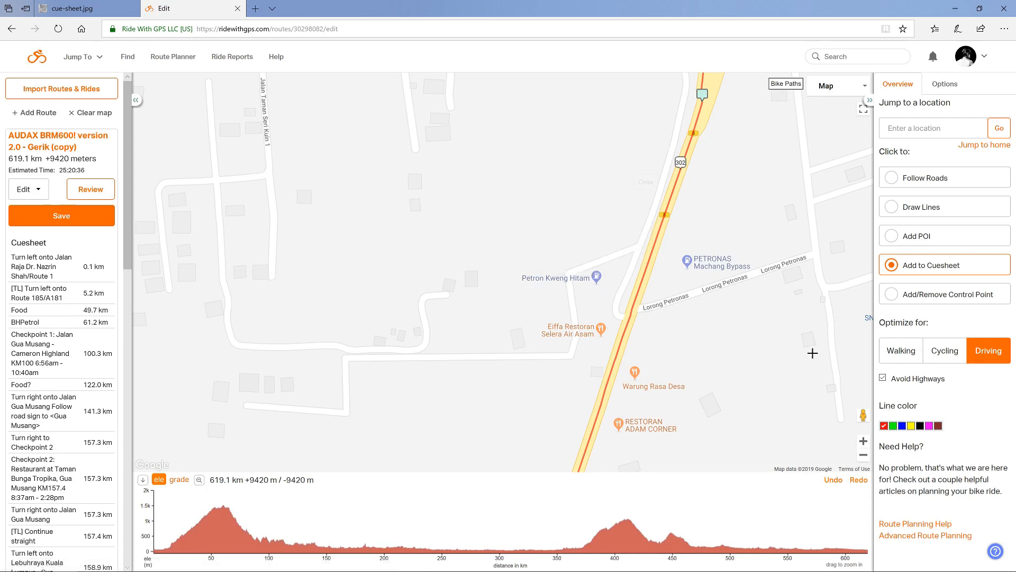
# Add a Water cue with the notes "Petron" on the route at the Lorong Petronas junction beside Petron Kweng Hitam and save it
pyautogui.click(628, 322)
pyautogui.click(650, 135)
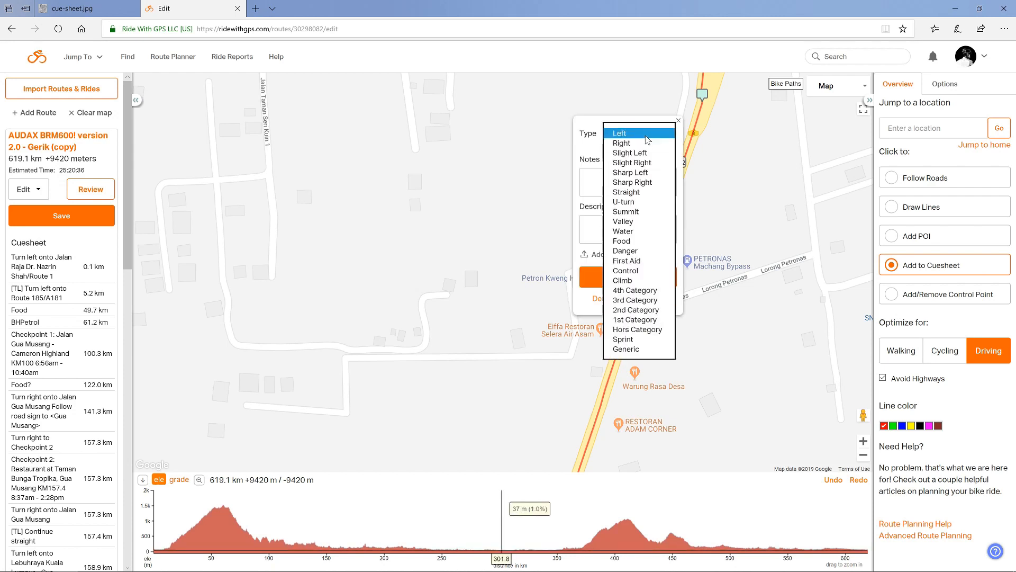
pyautogui.click(622, 231)
pyautogui.press('Tab')
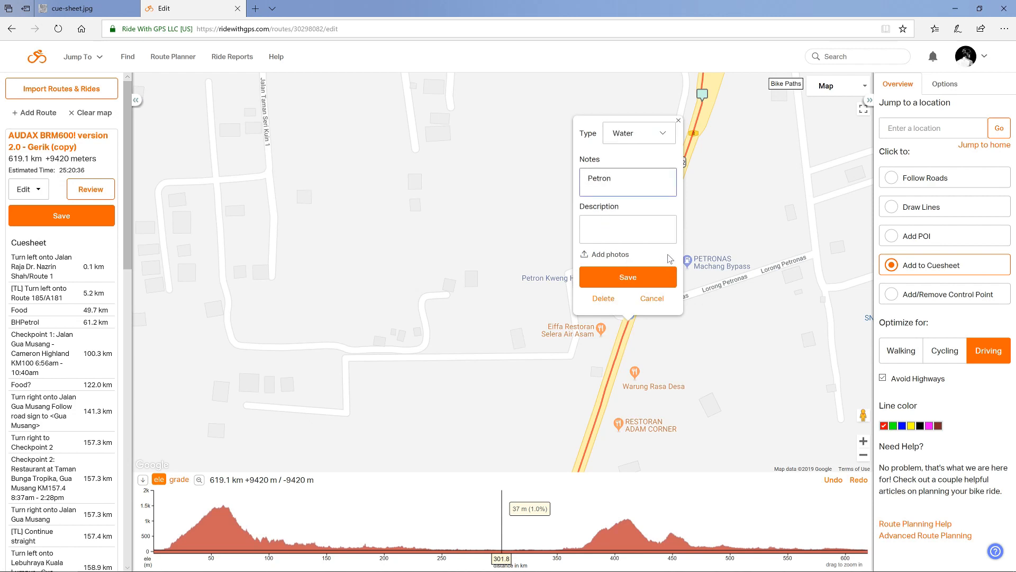
pyautogui.click(636, 279)
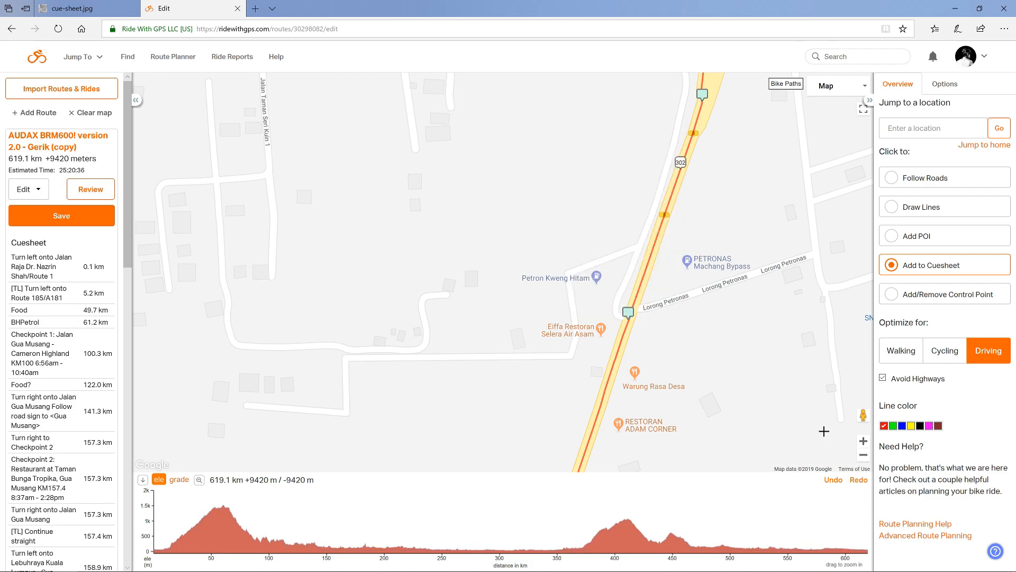
# Follow the route west from the Machang cues past Tanah Merah and on to Gerik
pyautogui.click(863, 456)
pyautogui.click(864, 456)
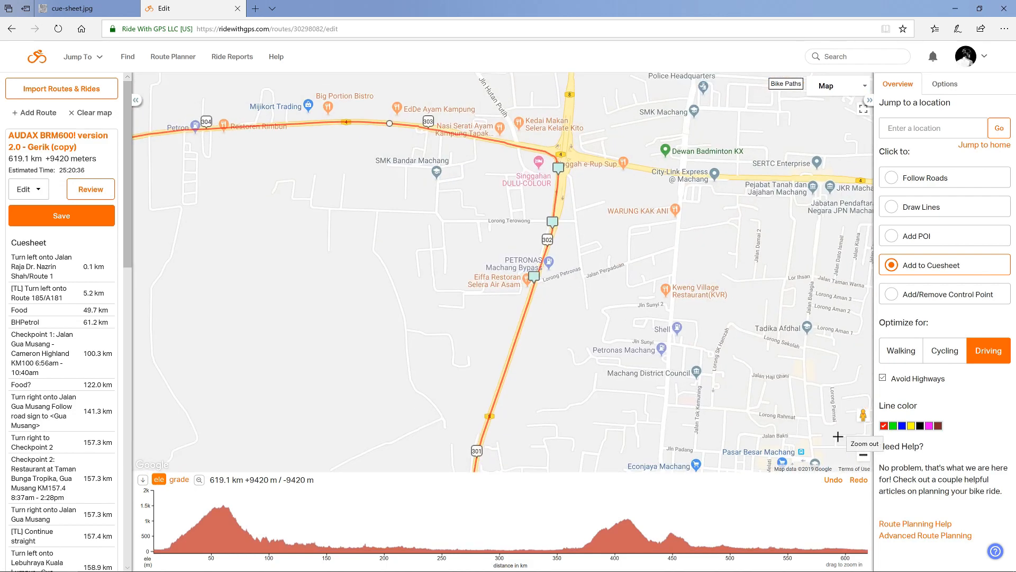
pyautogui.click(862, 456)
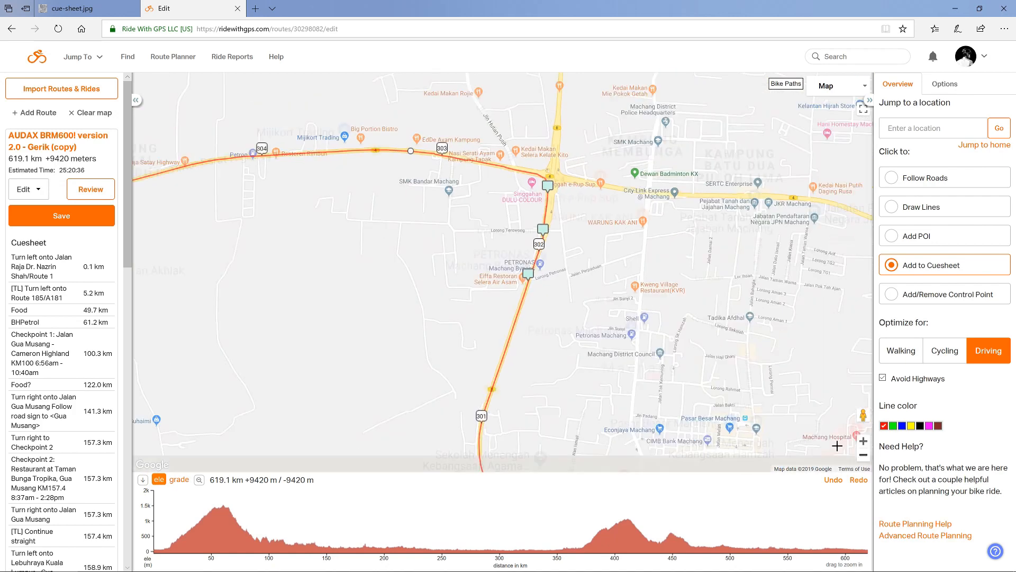
pyautogui.moveTo(319, 293); pyautogui.dragTo(606, 190)
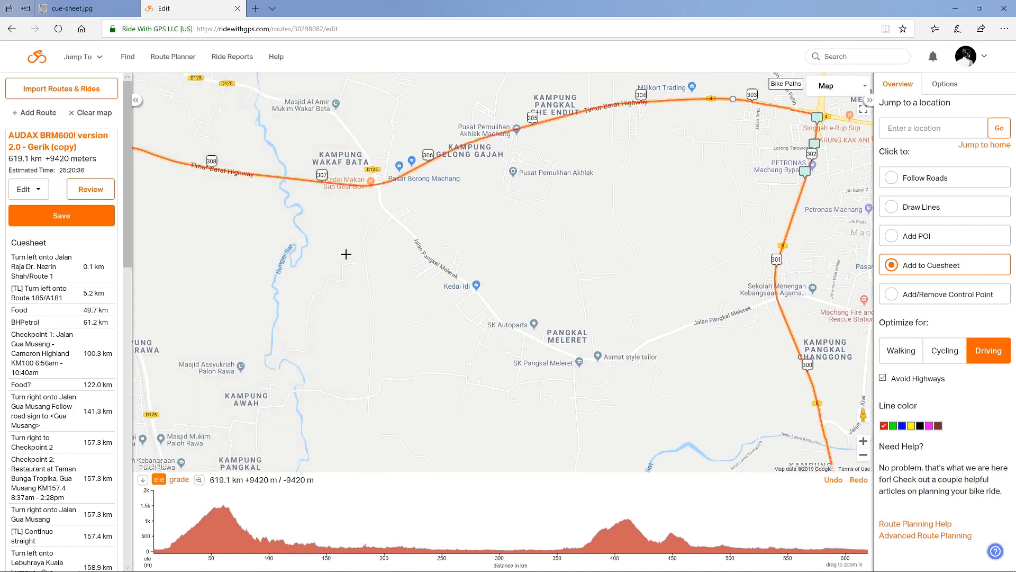
pyautogui.moveTo(347, 254); pyautogui.dragTo(723, 246)
pyautogui.moveTo(286, 208); pyautogui.dragTo(454, 356)
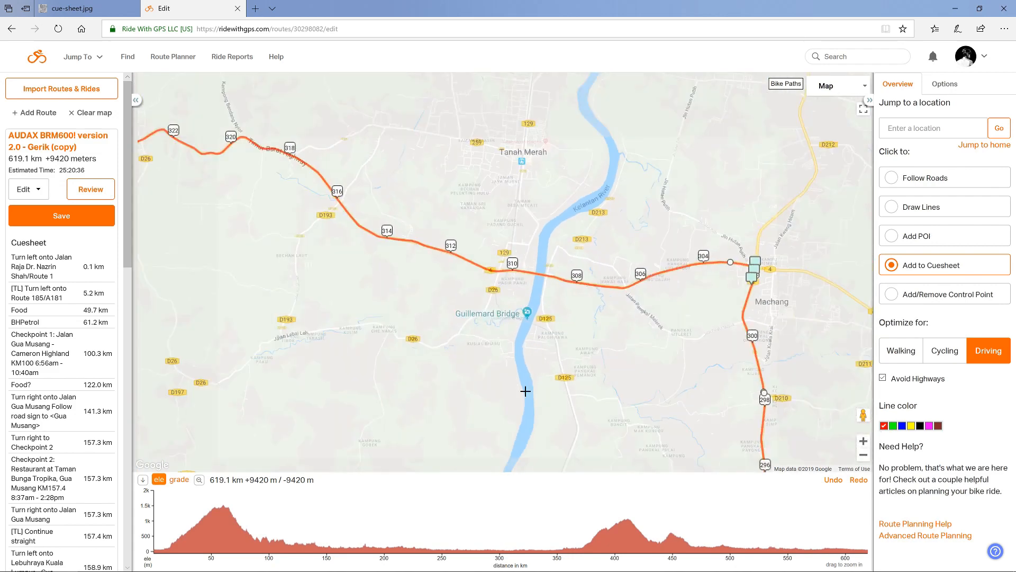
pyautogui.moveTo(511, 418); pyautogui.dragTo(663, 269)
pyautogui.moveTo(254, 444); pyautogui.dragTo(662, 287)
pyautogui.moveTo(686, 329); pyautogui.dragTo(758, 370)
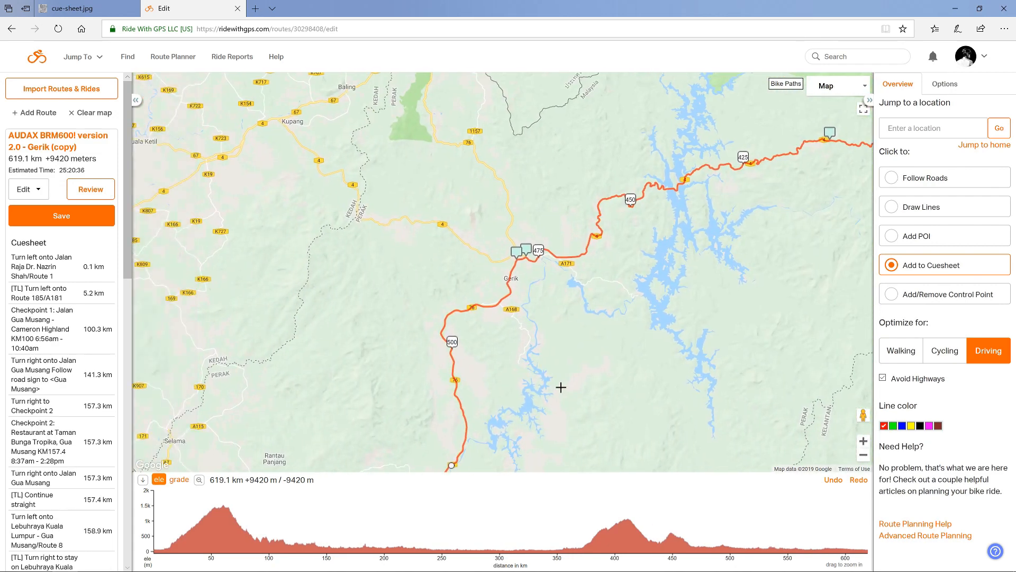
# Examine the route and its elevation profile between Machang, Jeli and Gerik, comparing the climb with the existing cues
pyautogui.moveTo(700, 312); pyautogui.dragTo(374, 390)
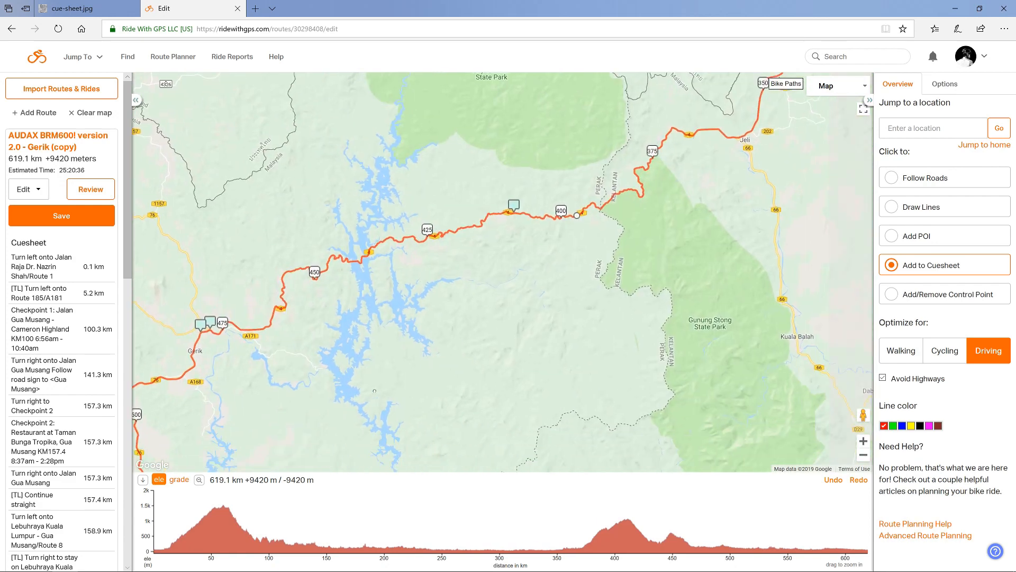
pyautogui.moveTo(572, 299); pyautogui.dragTo(504, 383)
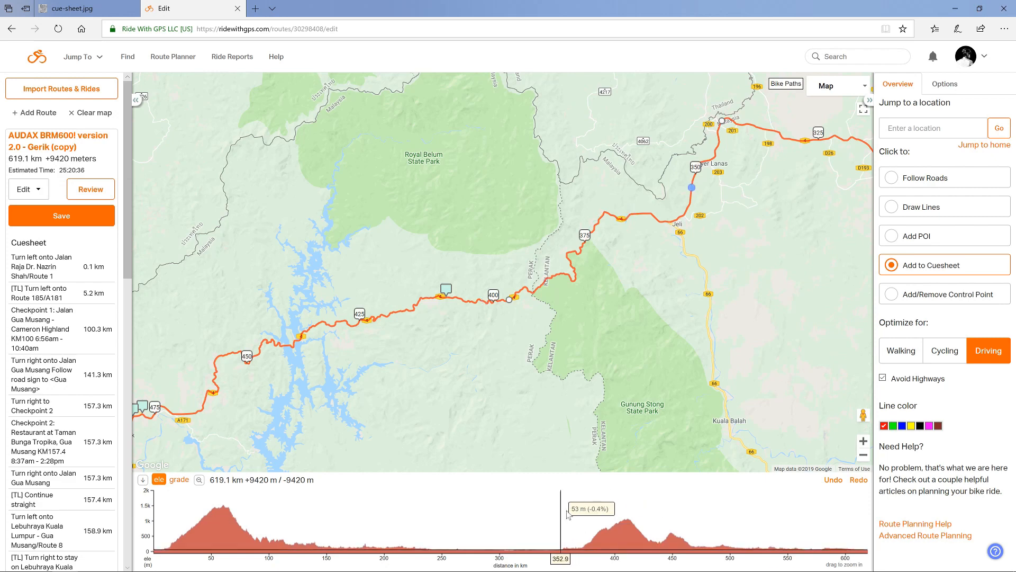
pyautogui.moveTo(289, 467); pyautogui.dragTo(675, 263)
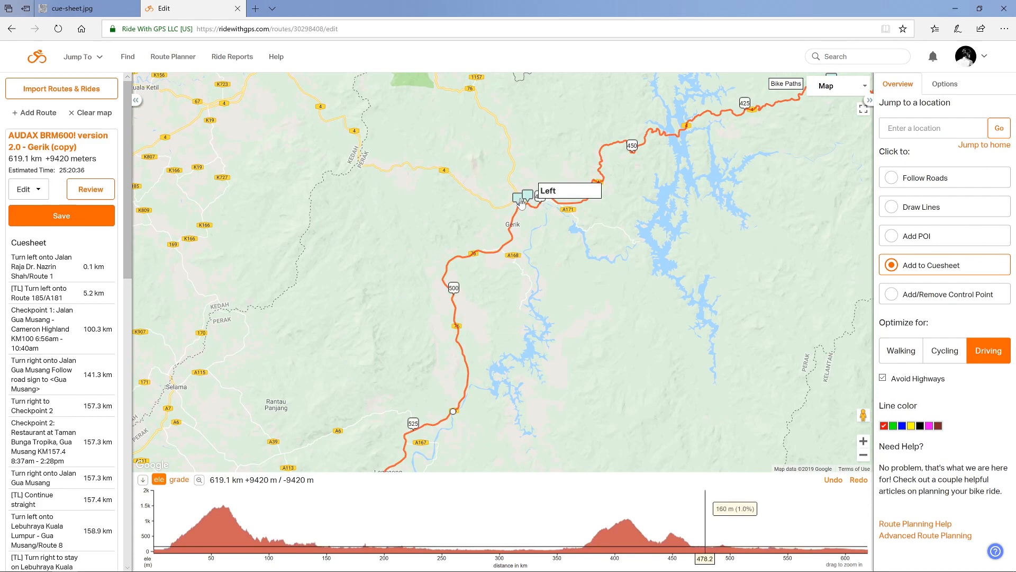
pyautogui.moveTo(687, 272); pyautogui.dragTo(465, 341)
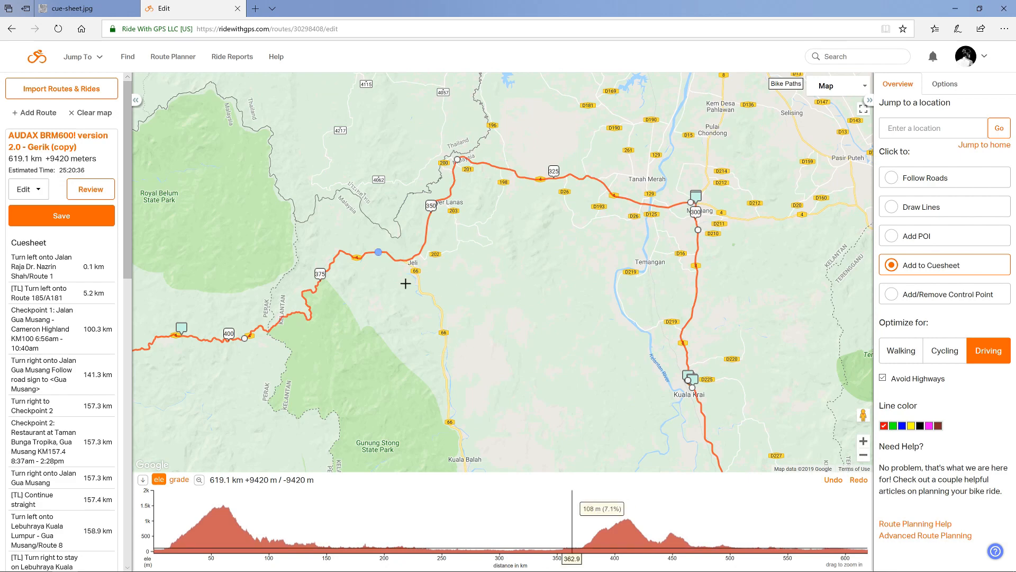
pyautogui.moveTo(357, 374)
pyautogui.mouseDown()
pyautogui.moveTo(637, 219)
pyautogui.moveTo(678, 286)
pyautogui.mouseUp()
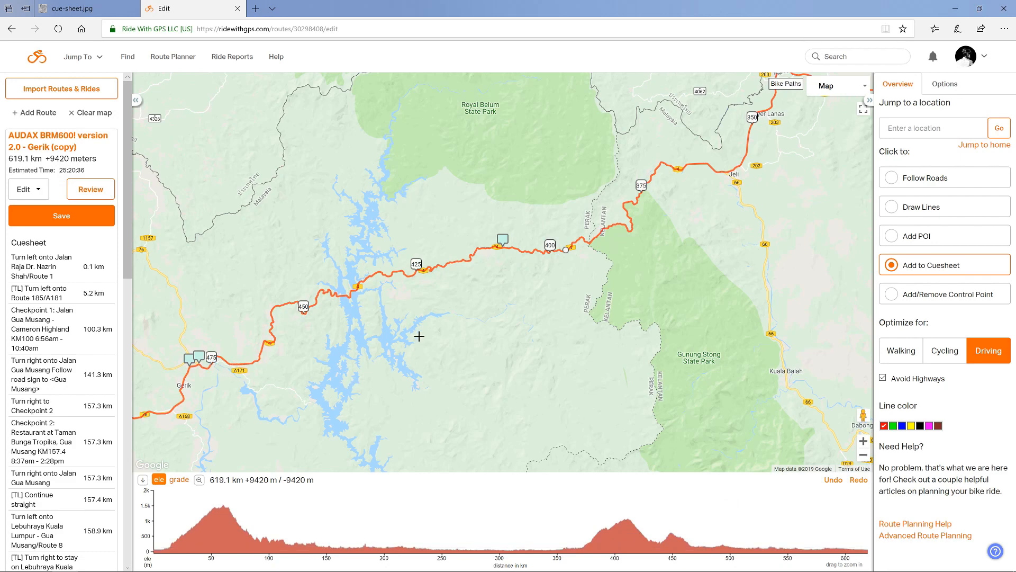
pyautogui.moveTo(785, 224); pyautogui.dragTo(586, 443)
pyautogui.moveTo(614, 405); pyautogui.dragTo(663, 285)
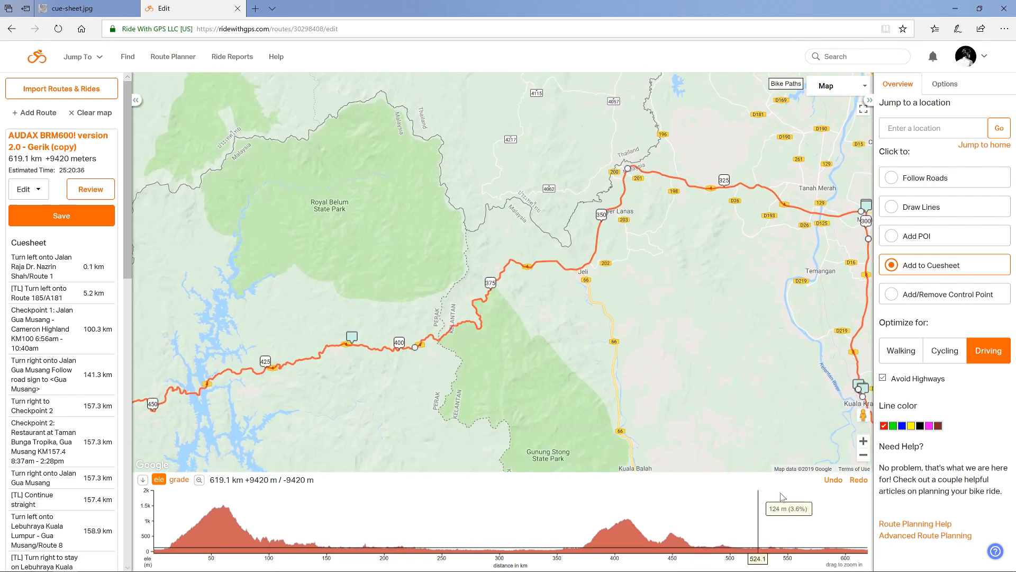
# Examine the route around Ayer Lanas, between Bukit Bunga and Jeli, for possible stops
pyautogui.click(863, 441)
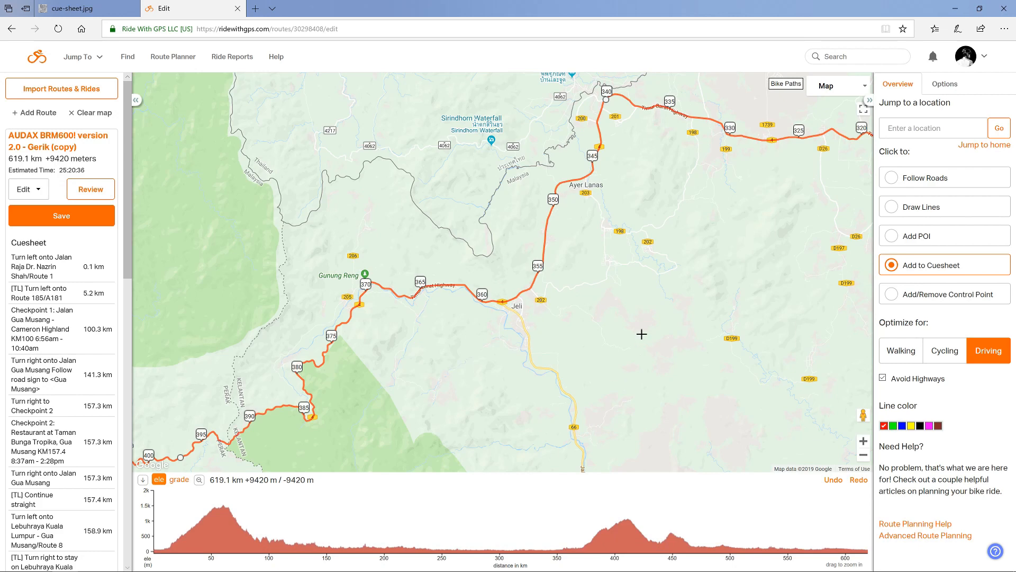
pyautogui.click(862, 444)
pyautogui.moveTo(656, 165); pyautogui.dragTo(533, 418)
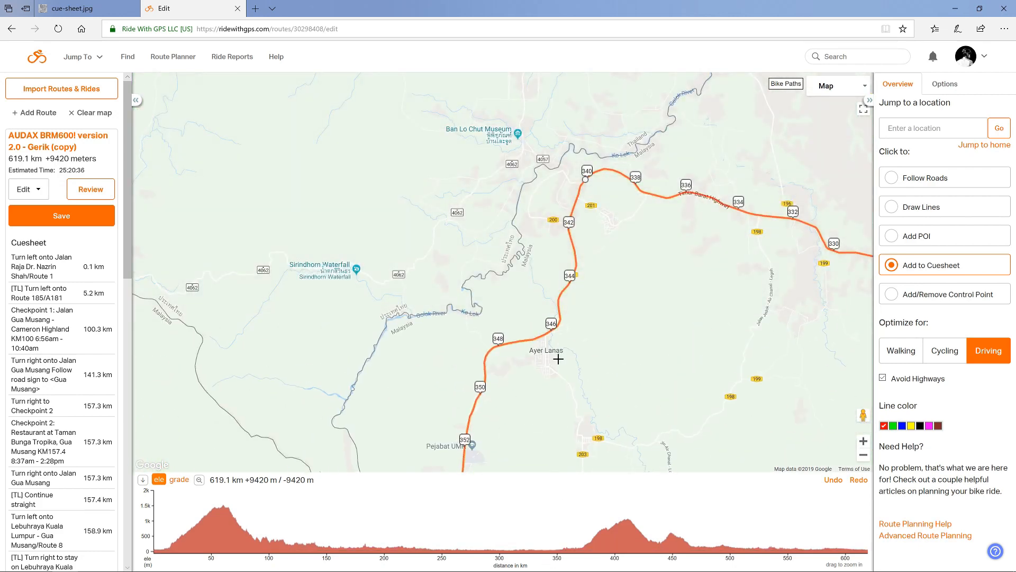
pyautogui.moveTo(544, 382); pyautogui.dragTo(639, 197)
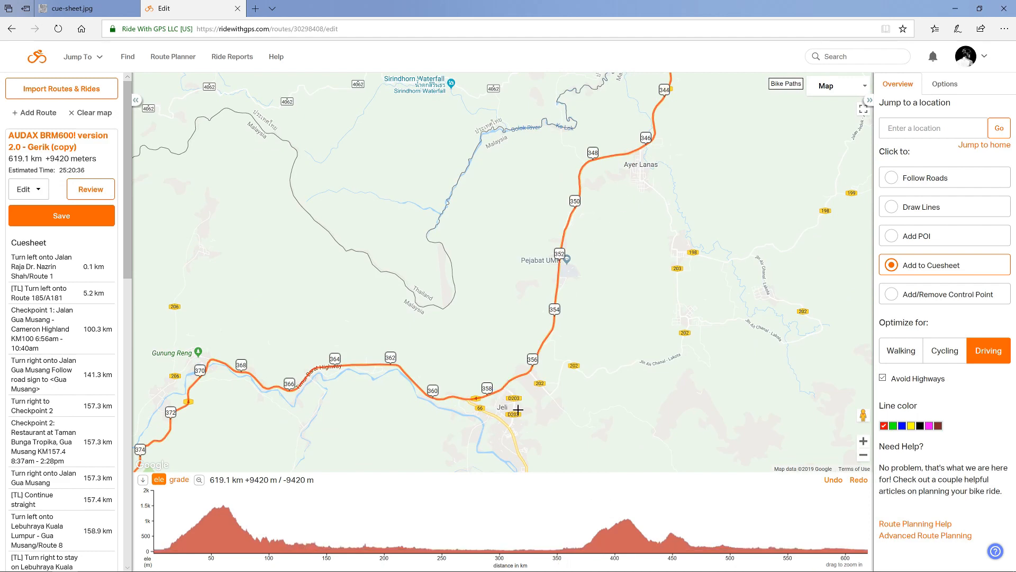
pyautogui.moveTo(730, 155); pyautogui.dragTo(579, 343)
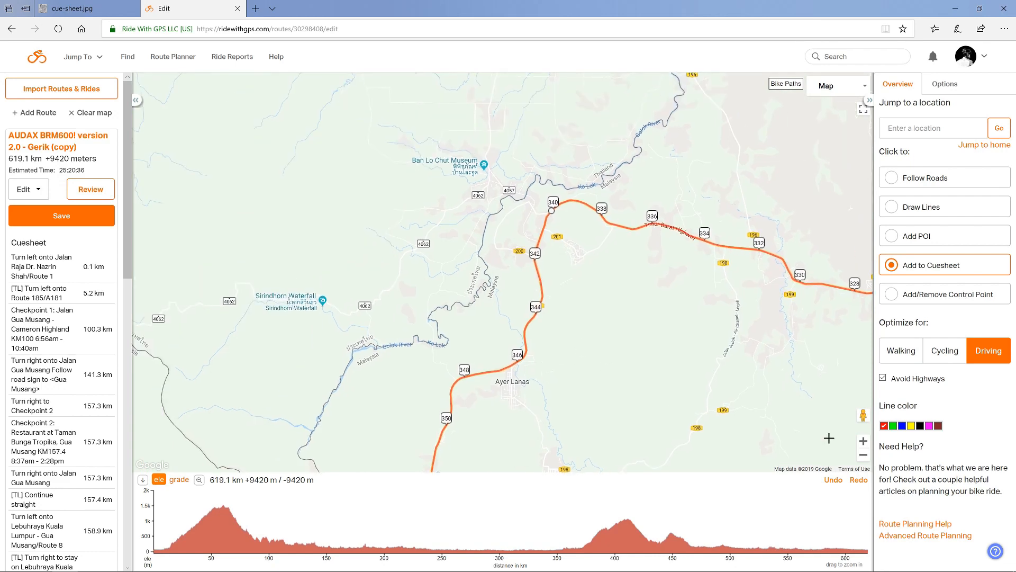
# Examine the route close up from Kampung Buyong back to Bukit Bunga for shops, restaurants and petrol stations
pyautogui.click(863, 443)
pyautogui.click(863, 443)
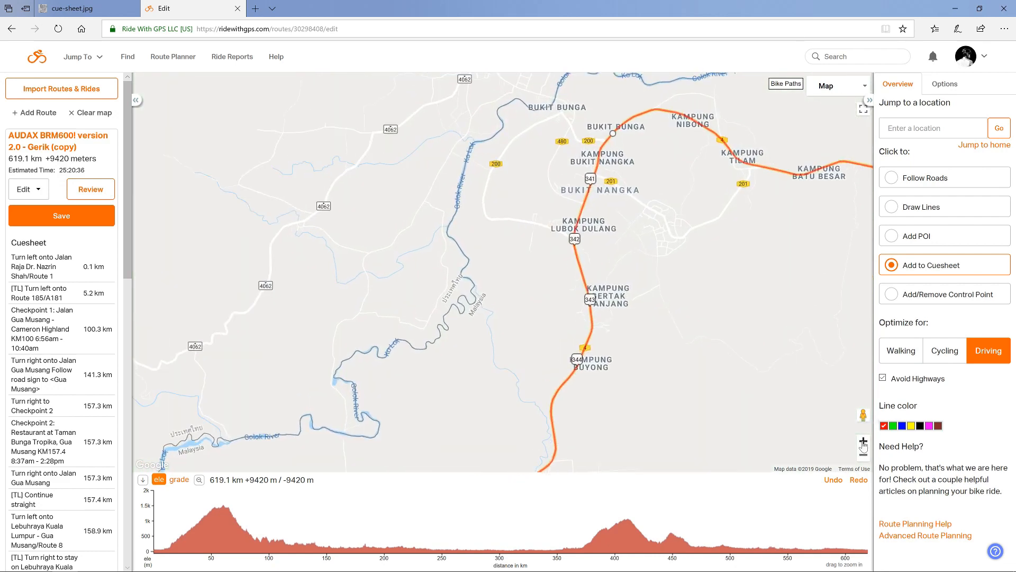
pyautogui.moveTo(767, 424); pyautogui.dragTo(684, 391)
pyautogui.moveTo(729, 249); pyautogui.dragTo(765, 171)
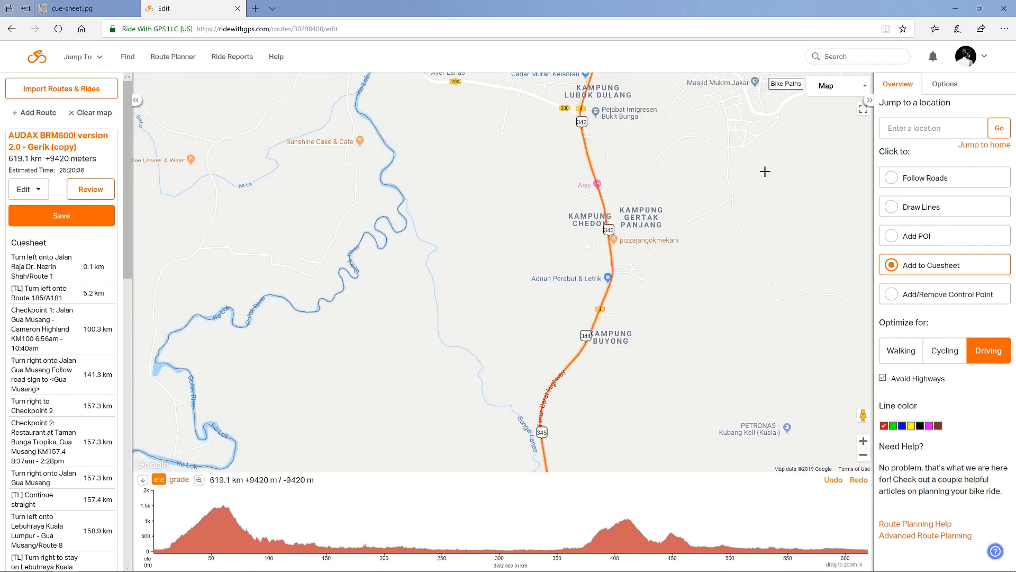
pyautogui.moveTo(667, 410); pyautogui.dragTo(644, 323)
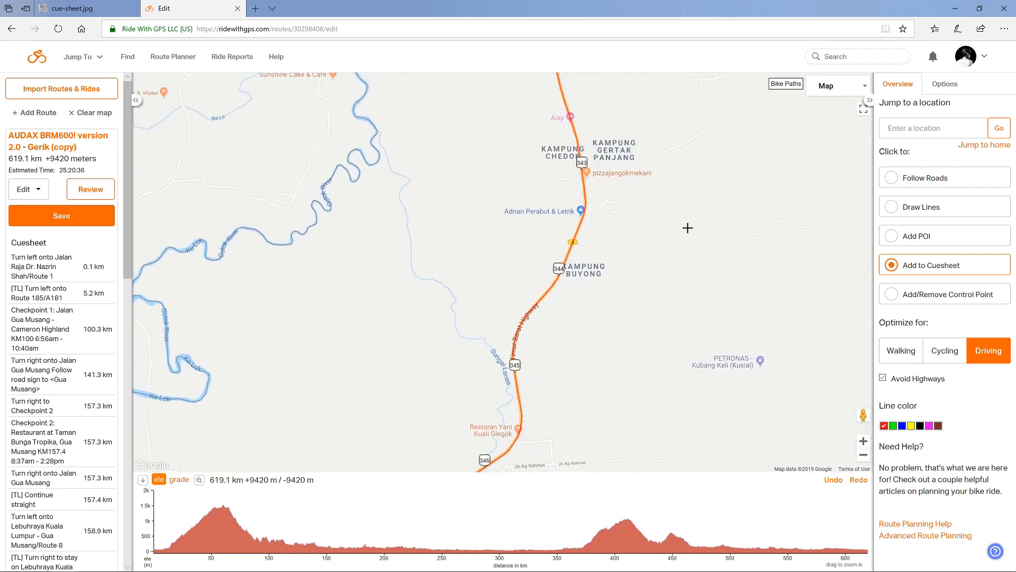
pyautogui.moveTo(688, 227); pyautogui.dragTo(672, 297)
pyautogui.moveTo(687, 263); pyautogui.dragTo(688, 385)
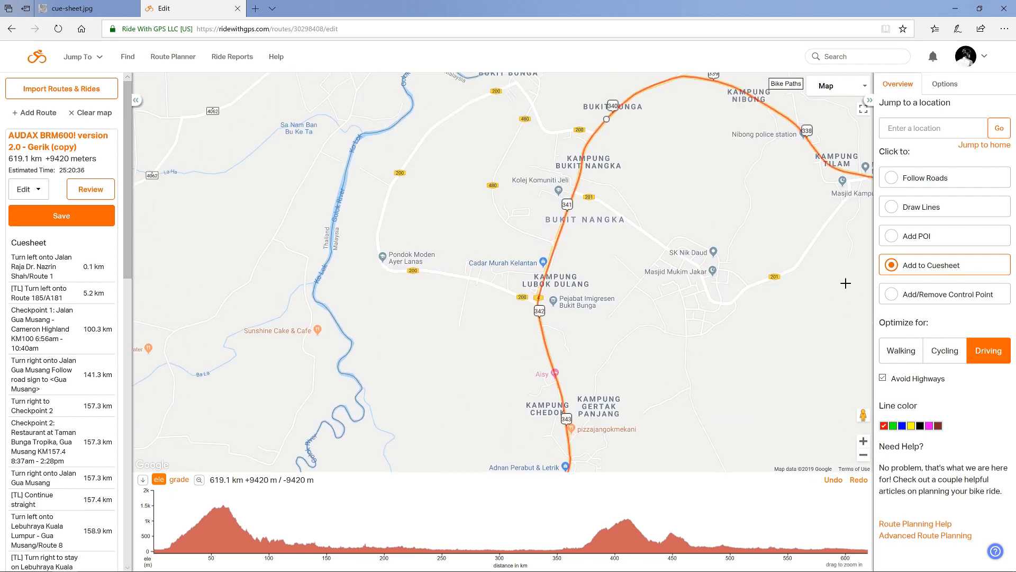
pyautogui.click(863, 441)
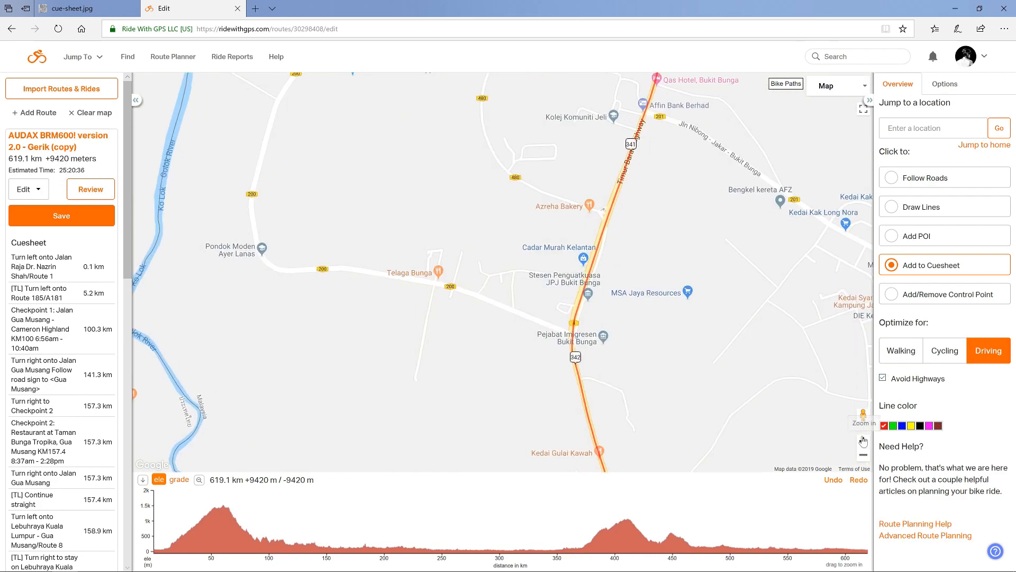
pyautogui.moveTo(680, 154); pyautogui.dragTo(683, 288)
pyautogui.moveTo(787, 187); pyautogui.dragTo(787, 254)
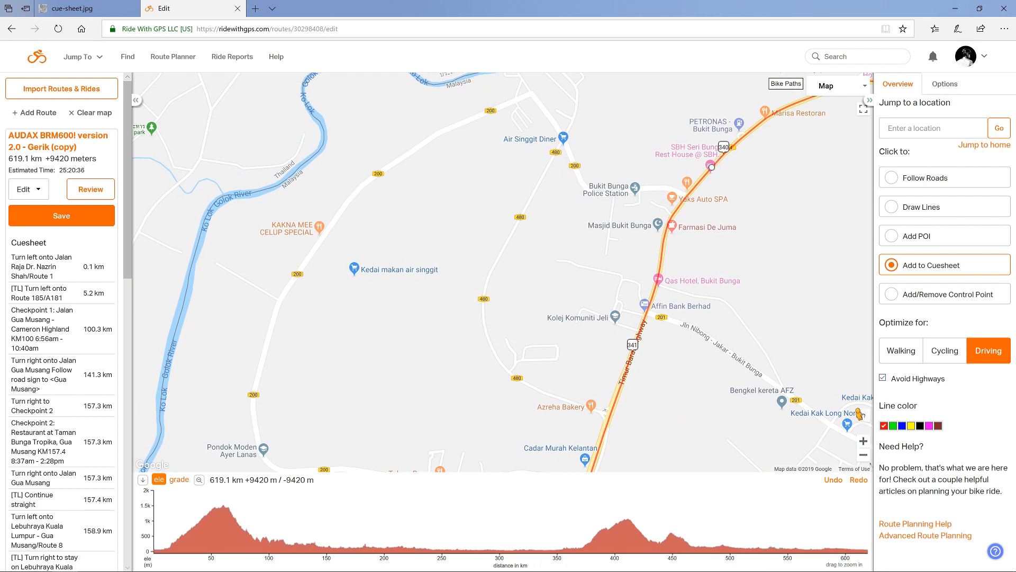
# Open Street View at the SBH Seri Bunga rest house in Bukit Bunga and inspect the hotel and neighbouring restaurants
pyautogui.moveTo(858, 414); pyautogui.dragTo(704, 157)
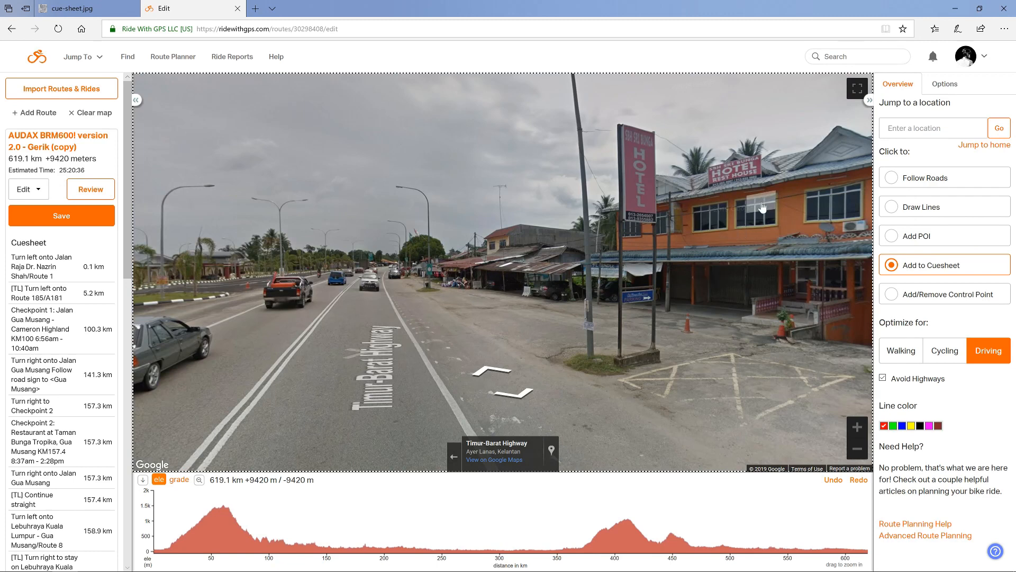
pyautogui.moveTo(722, 211); pyautogui.dragTo(582, 153)
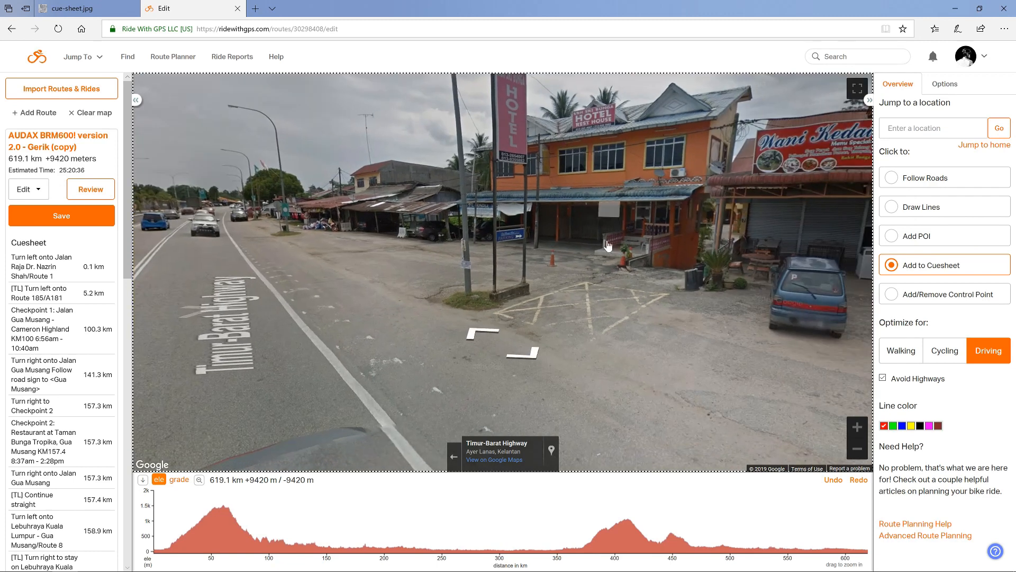
pyautogui.moveTo(682, 209); pyautogui.dragTo(523, 197)
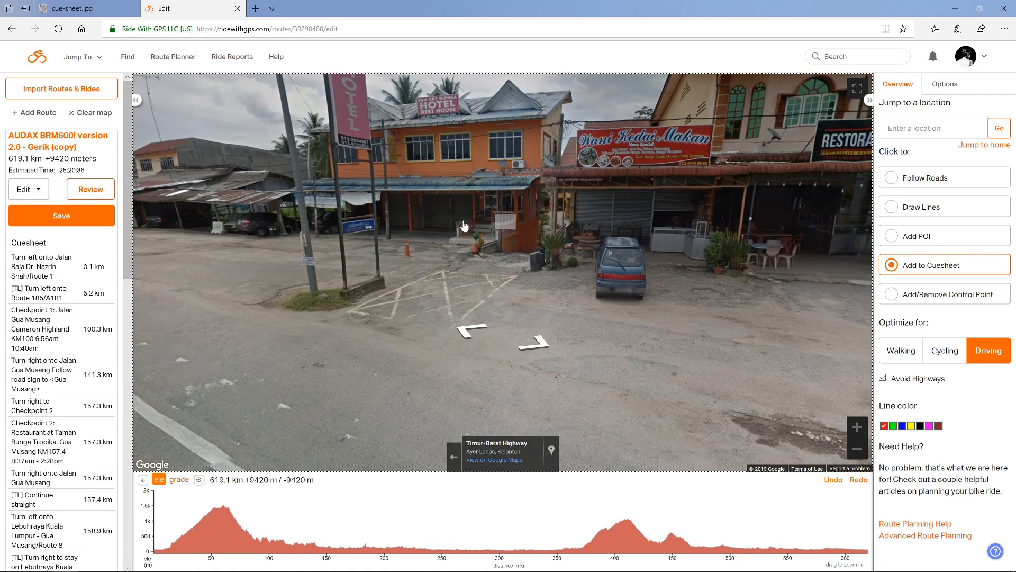
pyautogui.click(428, 176)
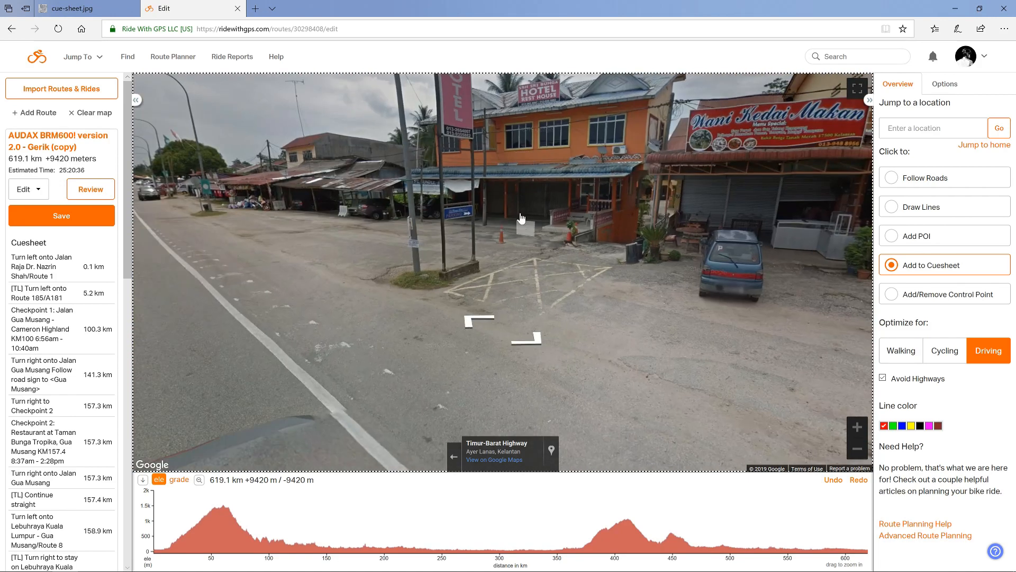
pyautogui.click(490, 200)
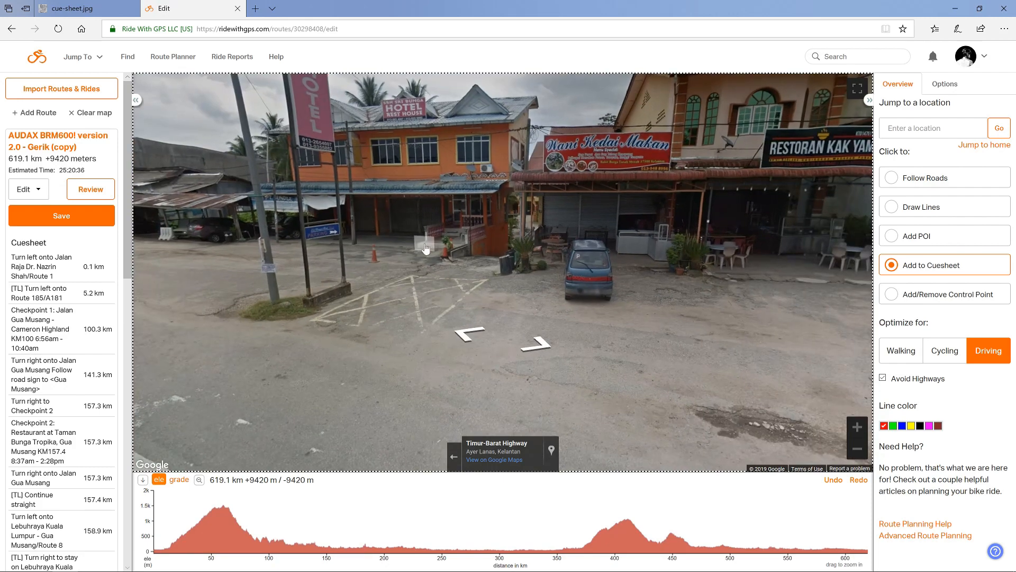
pyautogui.moveTo(393, 234); pyautogui.dragTo(696, 228)
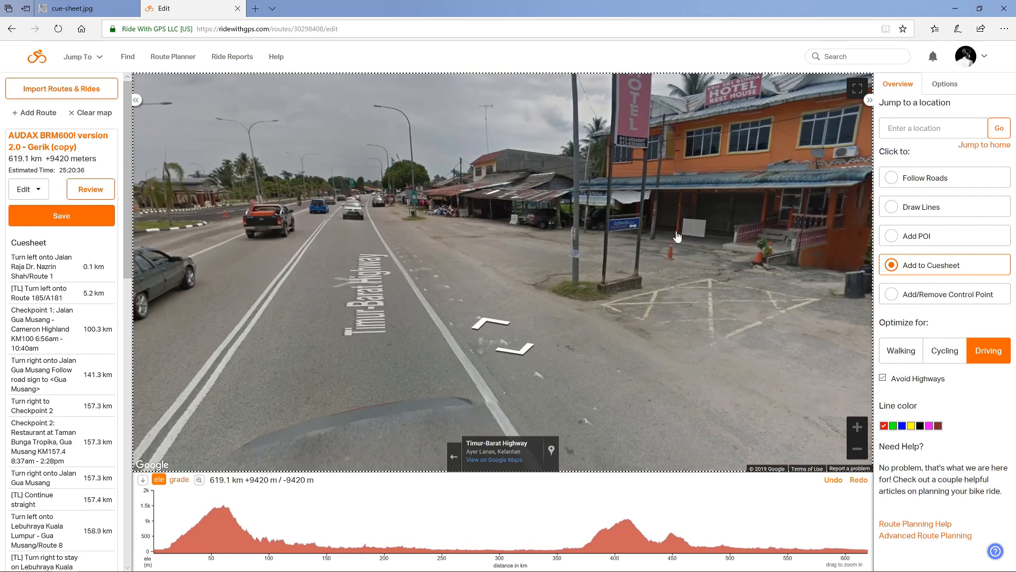
# Move along the Timur-Barat Highway in Street View, inspect the opposite roadside, and return to the route map
pyautogui.click(496, 326)
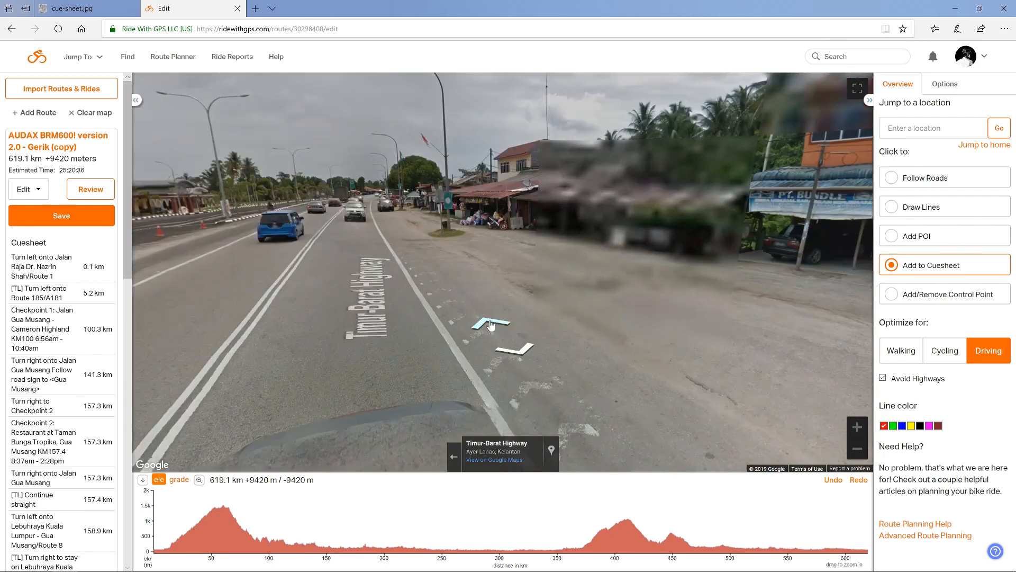
pyautogui.moveTo(495, 326); pyautogui.dragTo(675, 234)
pyautogui.moveTo(376, 242); pyautogui.dragTo(568, 292)
pyautogui.moveTo(591, 254); pyautogui.dragTo(535, 244)
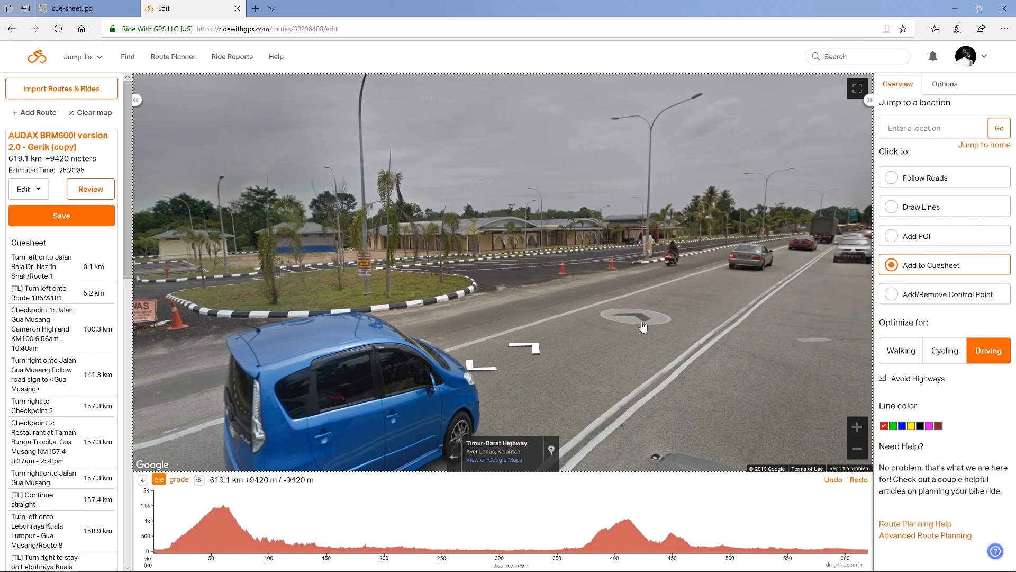
pyautogui.click(641, 324)
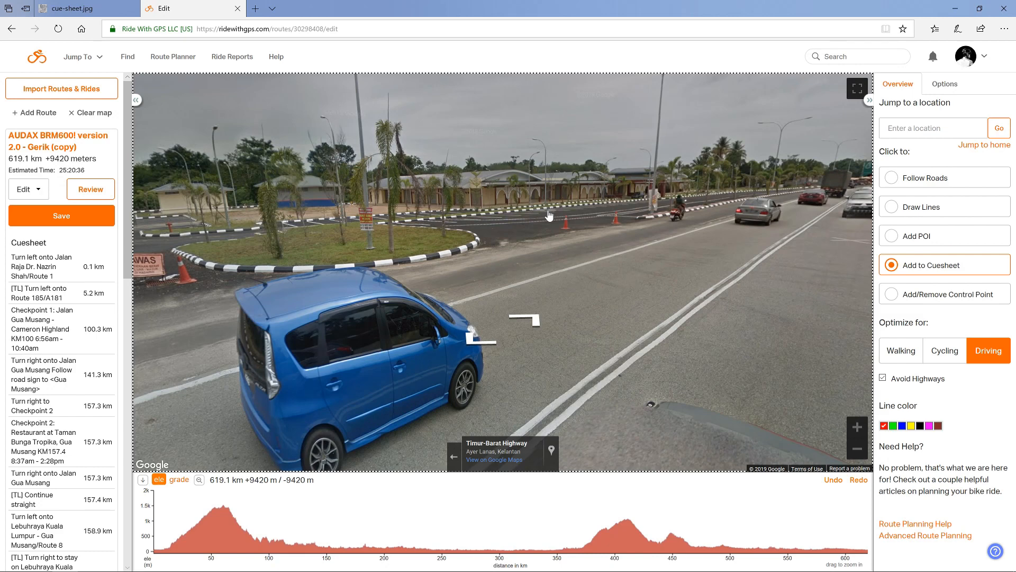
pyautogui.moveTo(532, 205); pyautogui.dragTo(546, 178)
pyautogui.moveTo(306, 178); pyautogui.dragTo(341, 171)
pyautogui.click(579, 183)
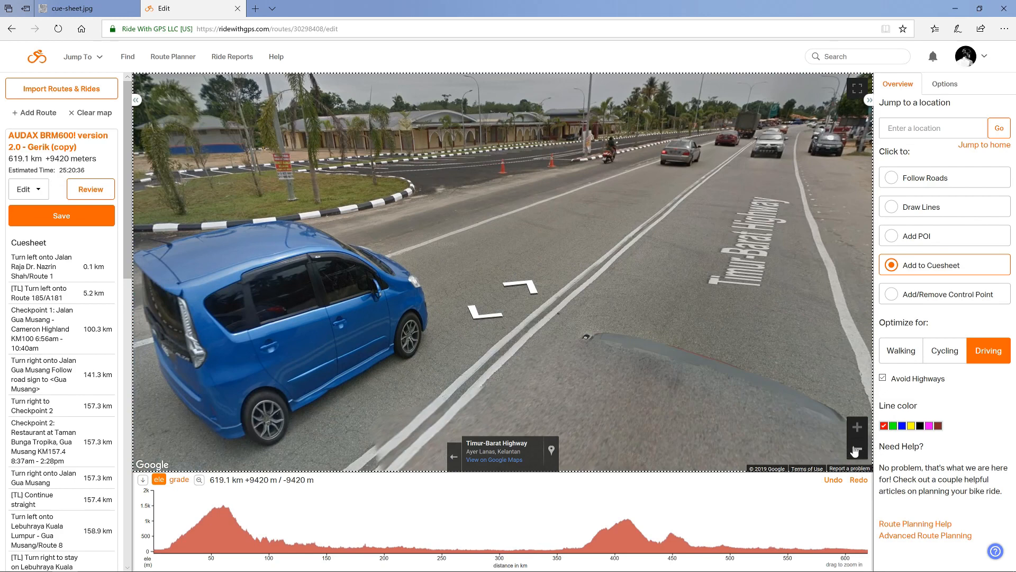
pyautogui.click(454, 457)
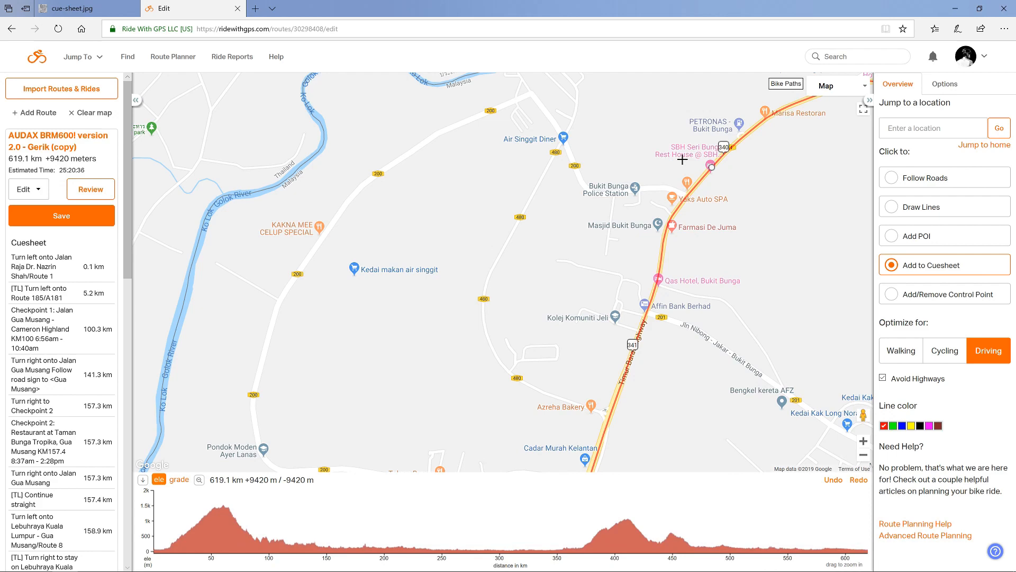
# Add a Water cue on the route beside the SBH Seri Bunga rest house in Bukit Bunga and save it
pyautogui.click(705, 177)
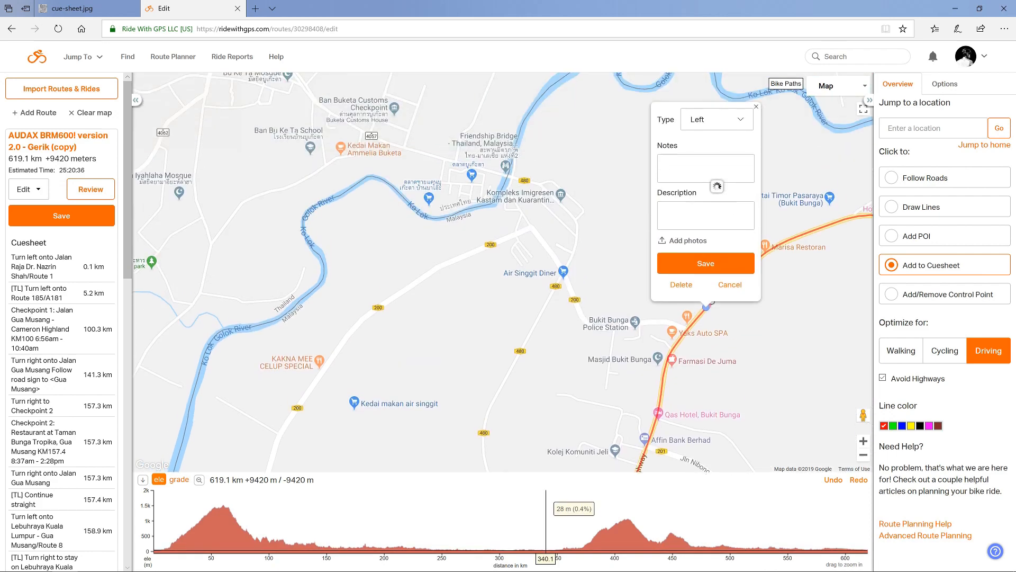
pyautogui.click(729, 130)
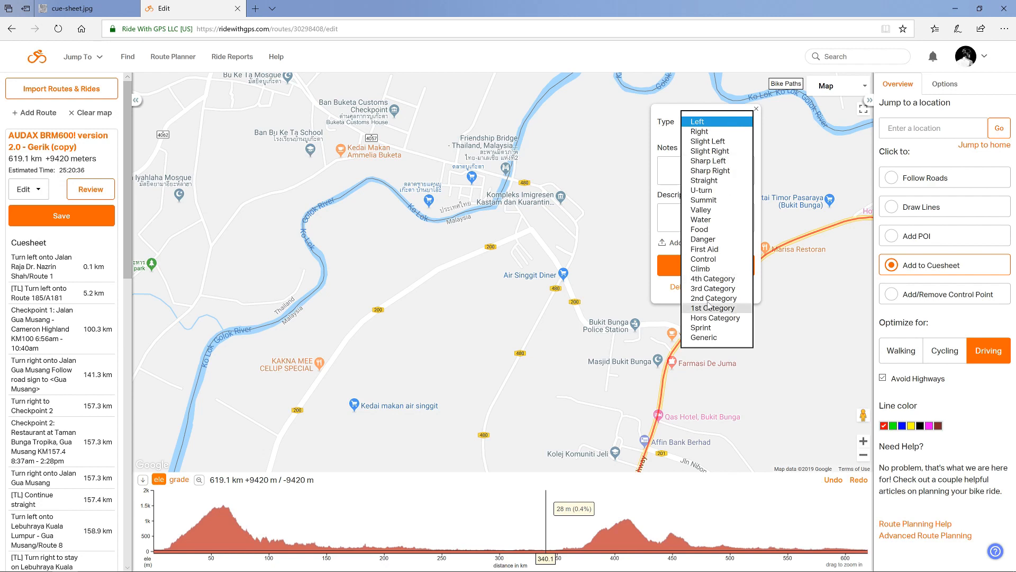
pyautogui.click(723, 224)
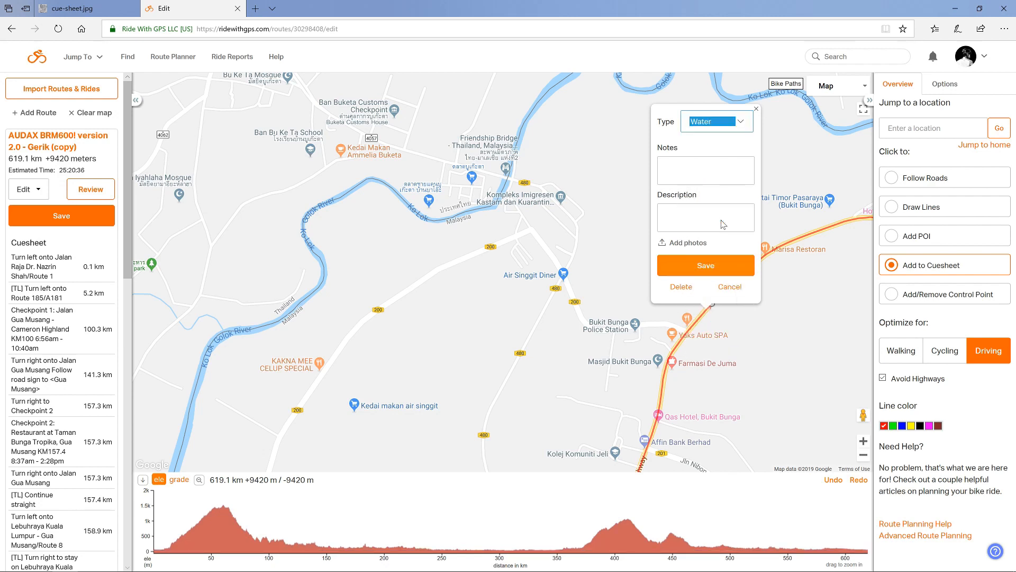
pyautogui.click(716, 161)
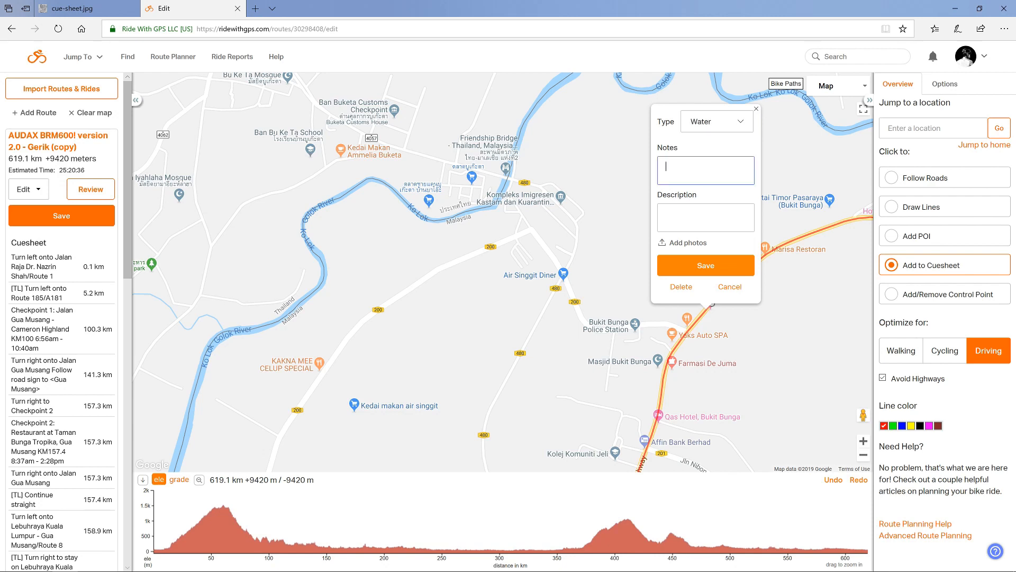
pyautogui.click(685, 266)
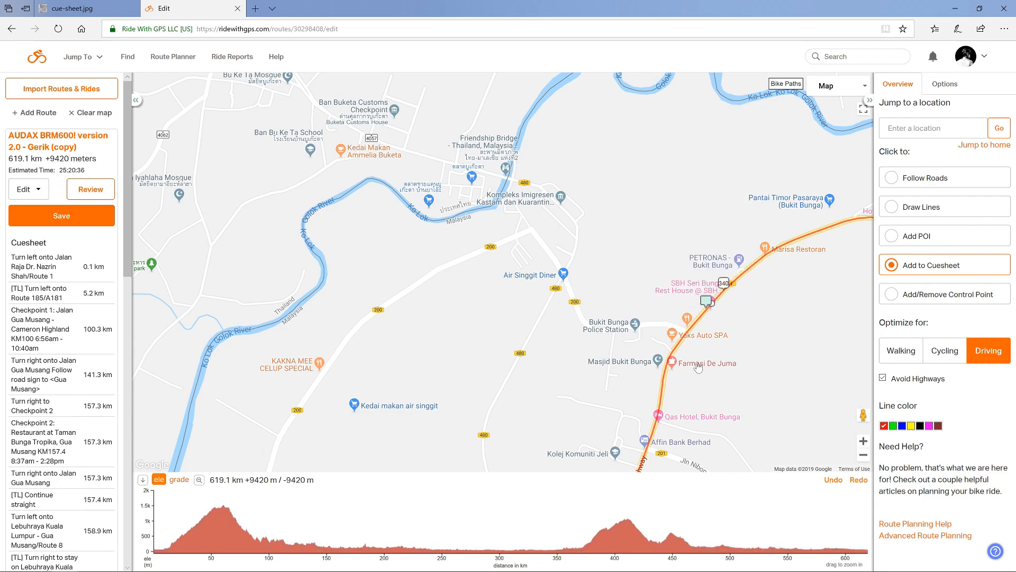
# Follow the route from Bukit Bunga past Ayer Lanas toward Gunung Reng and examine the stretch at Kampung Jeli
pyautogui.click(865, 458)
pyautogui.click(864, 457)
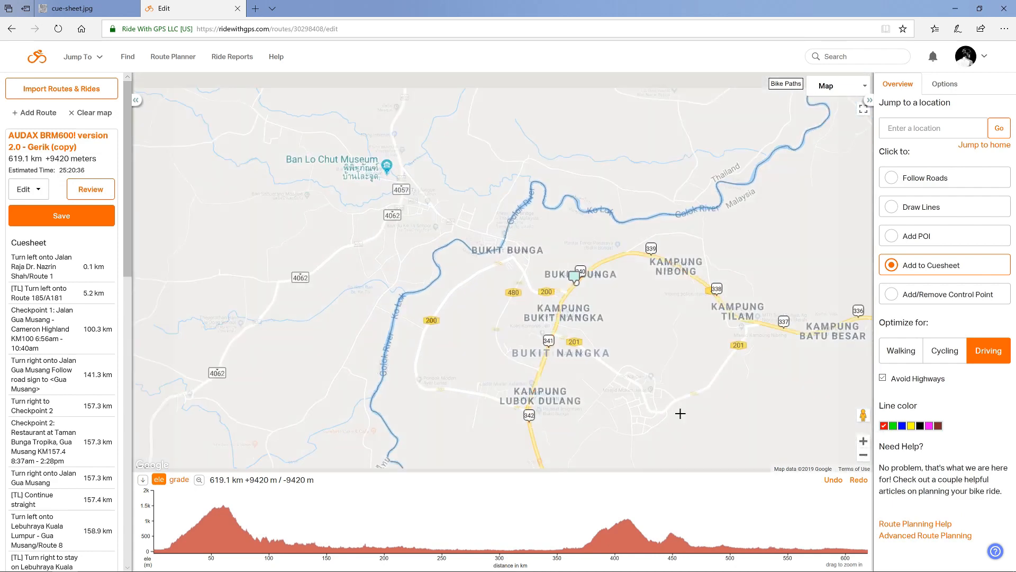
pyautogui.moveTo(564, 398); pyautogui.dragTo(632, 124)
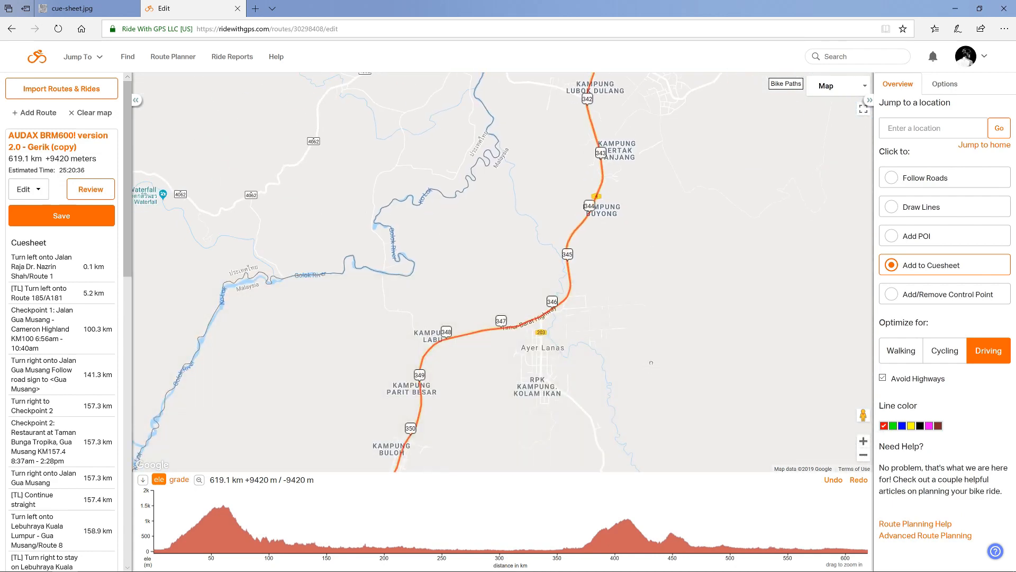
pyautogui.moveTo(651, 362); pyautogui.dragTo(734, 147)
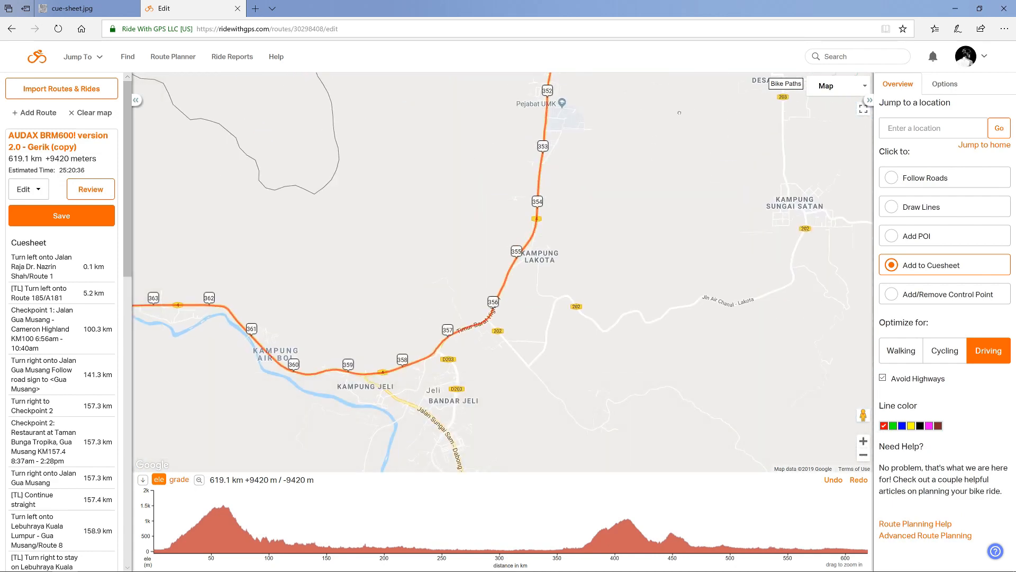
pyautogui.moveTo(679, 112); pyautogui.dragTo(741, 81)
pyautogui.moveTo(384, 224); pyautogui.dragTo(712, 156)
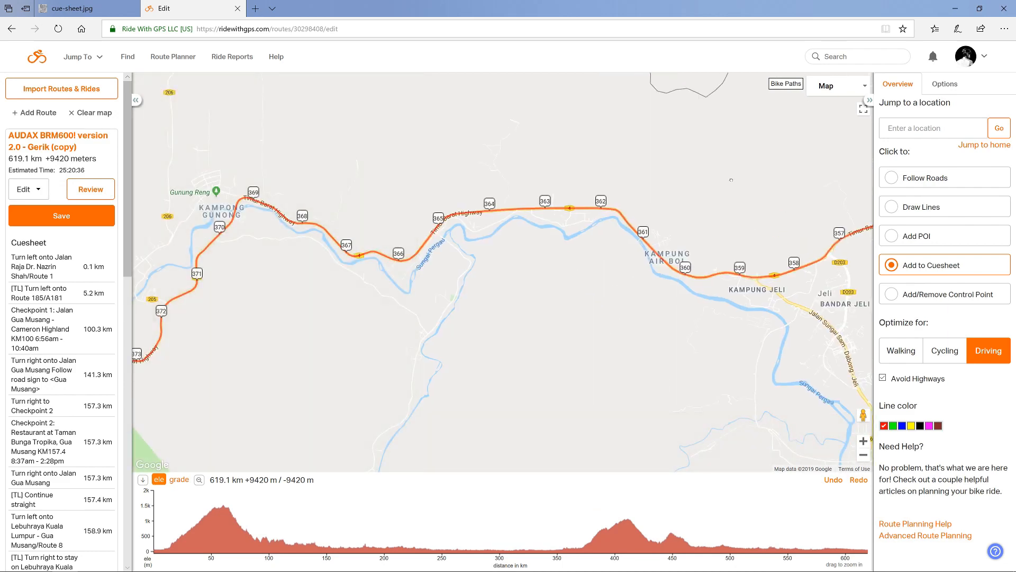
pyautogui.moveTo(849, 402); pyautogui.dragTo(684, 355)
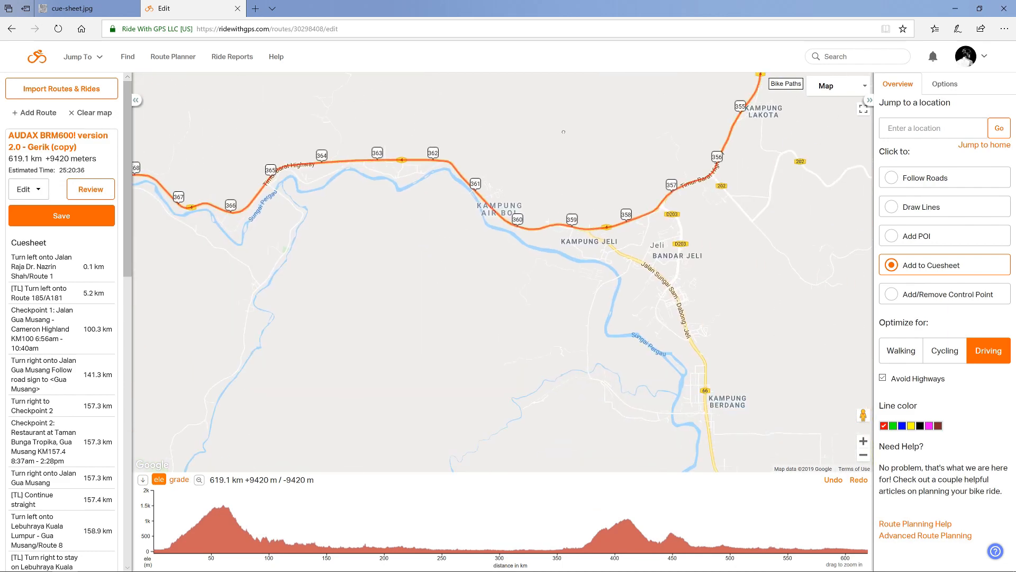
pyautogui.click(863, 441)
pyautogui.moveTo(561, 294); pyautogui.dragTo(489, 384)
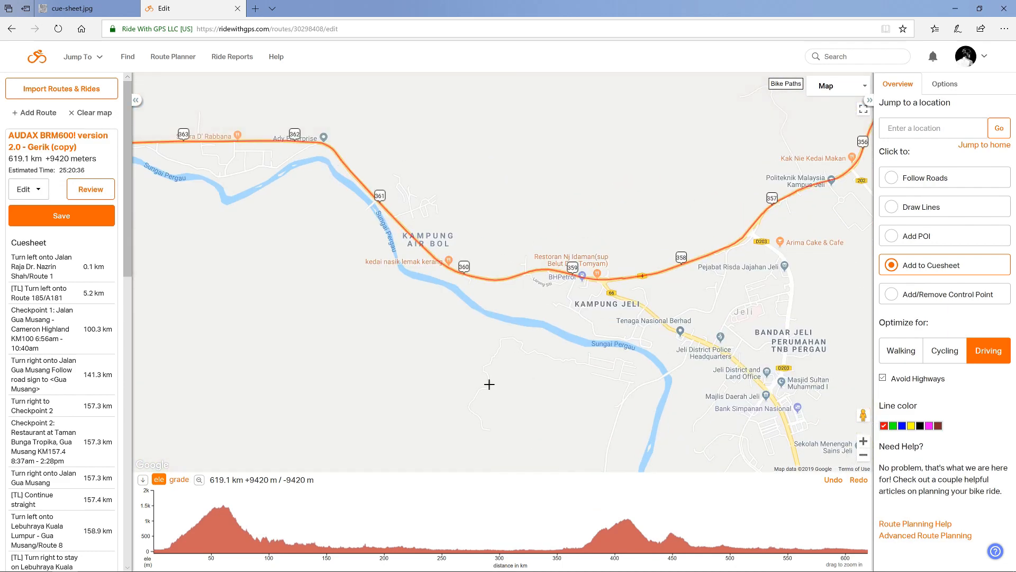
# Look up the BHPetrol station at Kampung Jeli on Google Maps and check its opening hours for each weekday
pyautogui.click(564, 282)
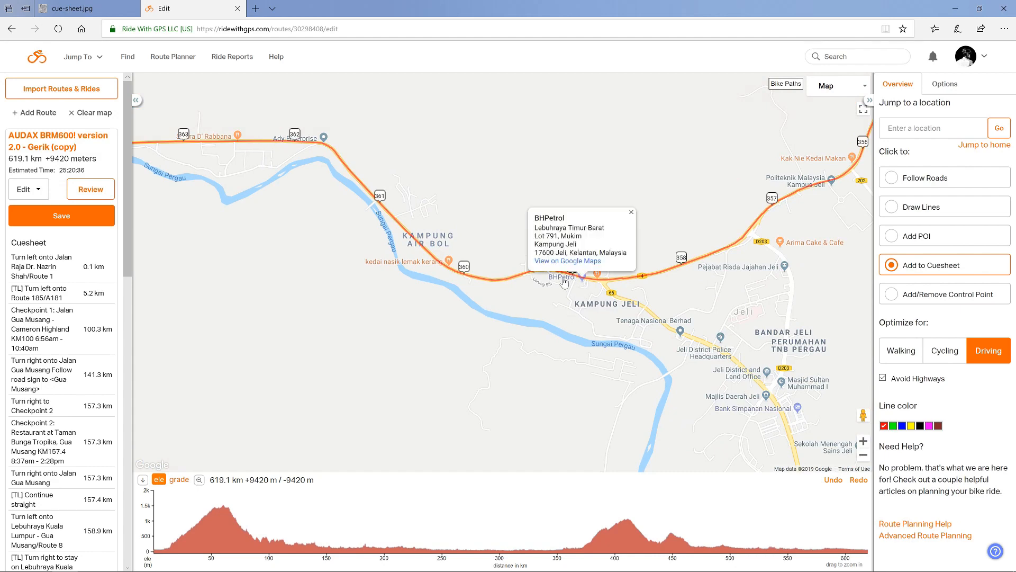
pyautogui.click(567, 261)
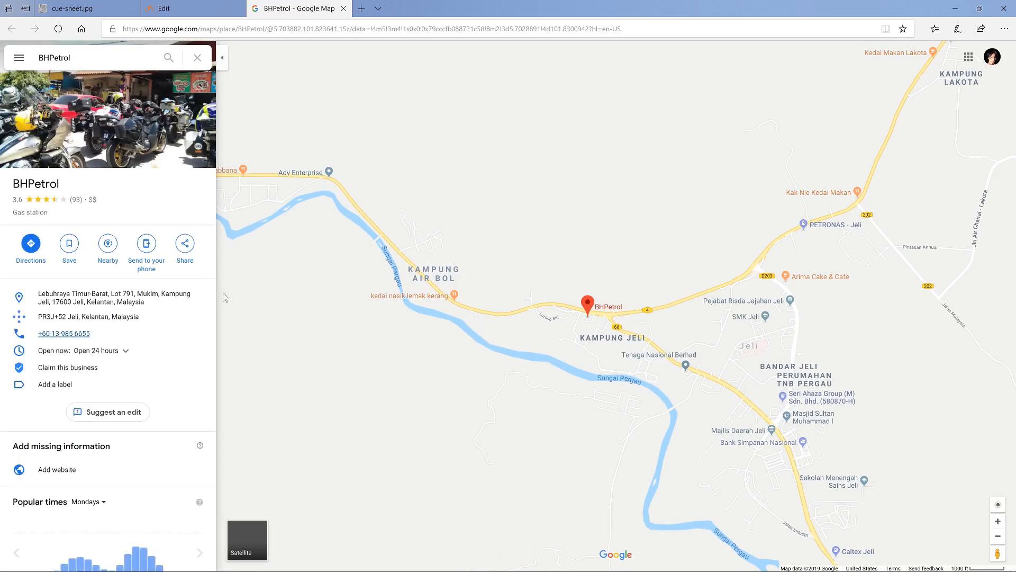
pyautogui.click(123, 350)
pyautogui.scroll(-3, 140, 419)
pyautogui.scroll(3, 139, 419)
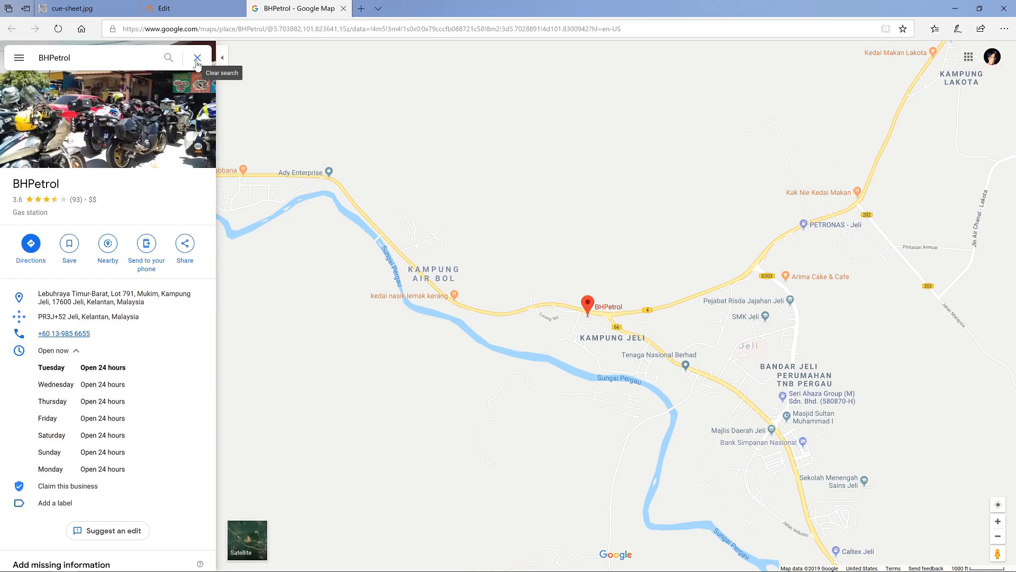
# Close the BHPetrol lookup on Google Maps, return to the route editor and dismiss the station's info popup
pyautogui.click(197, 58)
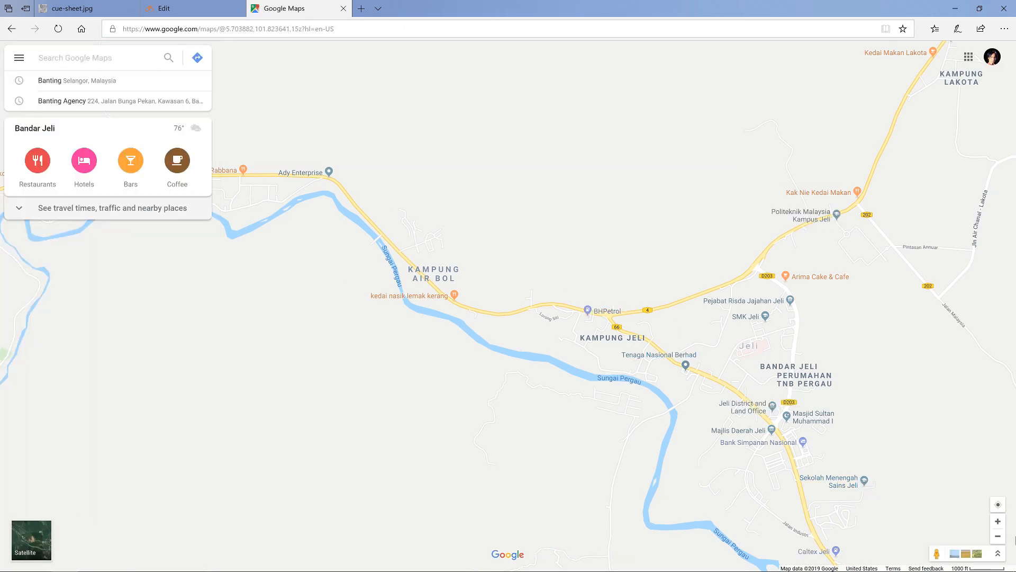
pyautogui.click(343, 8)
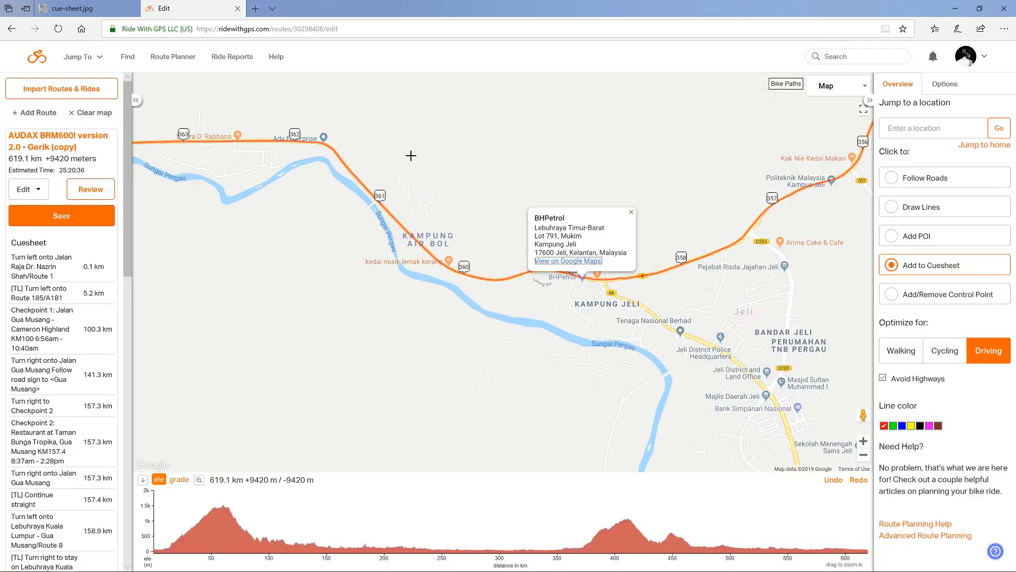
pyautogui.click(863, 441)
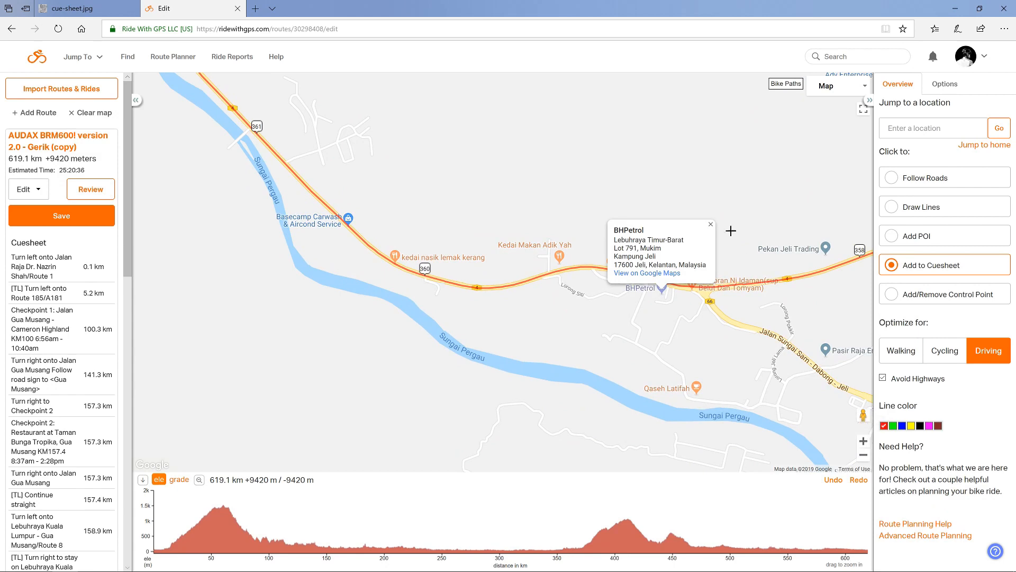
pyautogui.click(711, 224)
# Add a Water cue with the note "BHPetrol" on the route beside the petrol station at Kampung Jeli and save it
pyautogui.moveTo(748, 204); pyautogui.dragTo(657, 274)
pyautogui.click(863, 441)
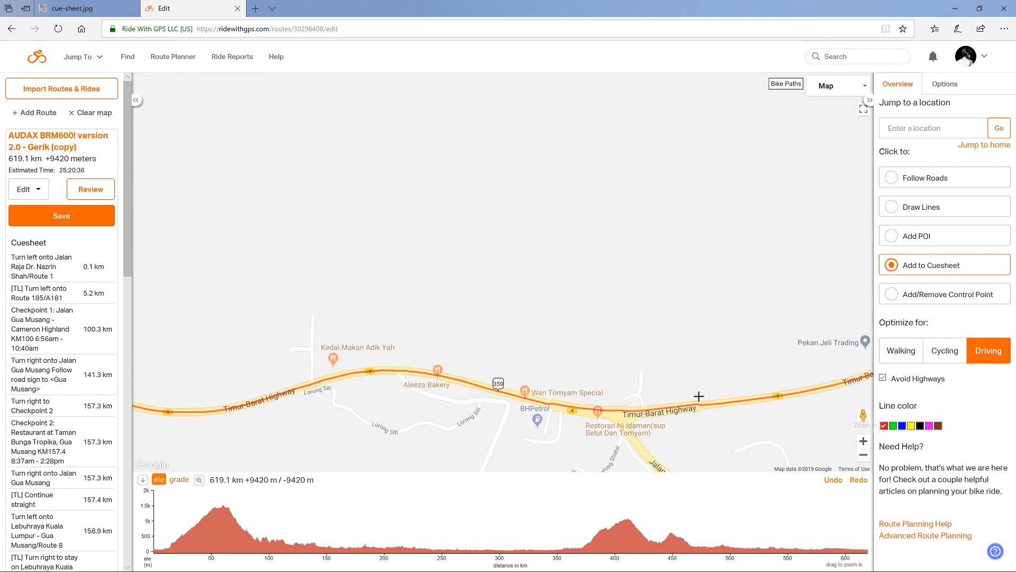
pyautogui.moveTo(630, 332); pyautogui.dragTo(660, 182)
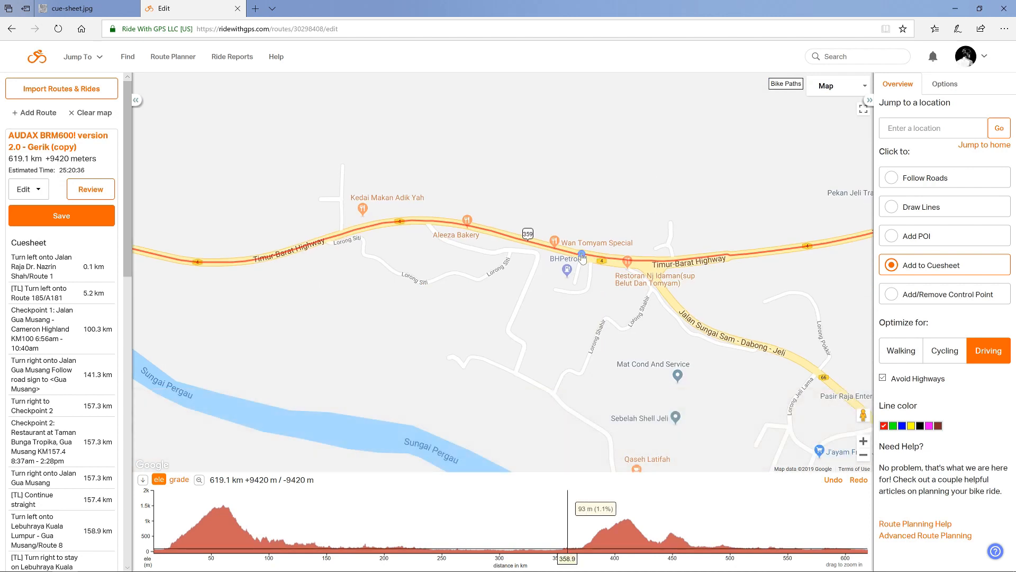
pyautogui.click(583, 257)
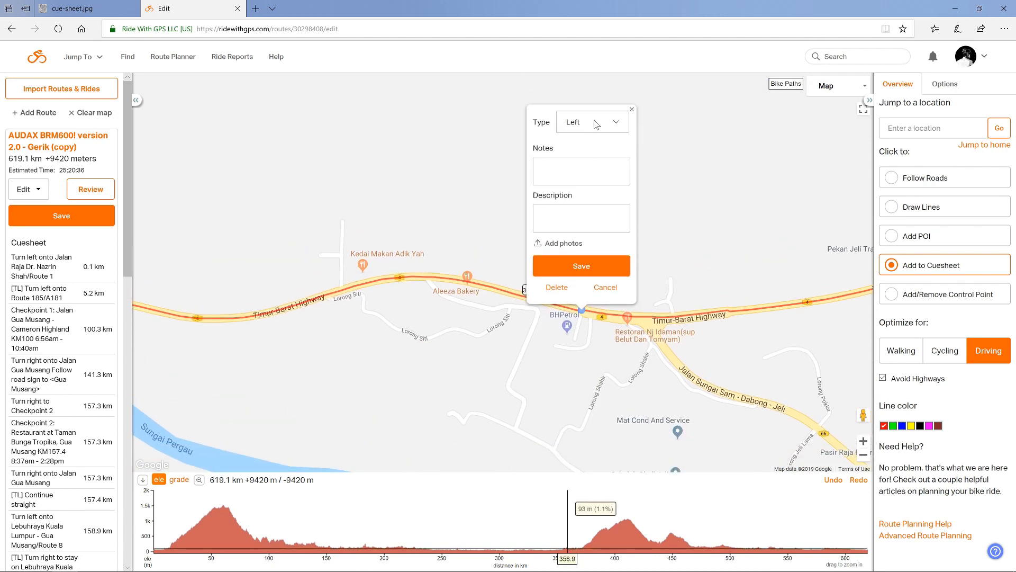
pyautogui.click(595, 129)
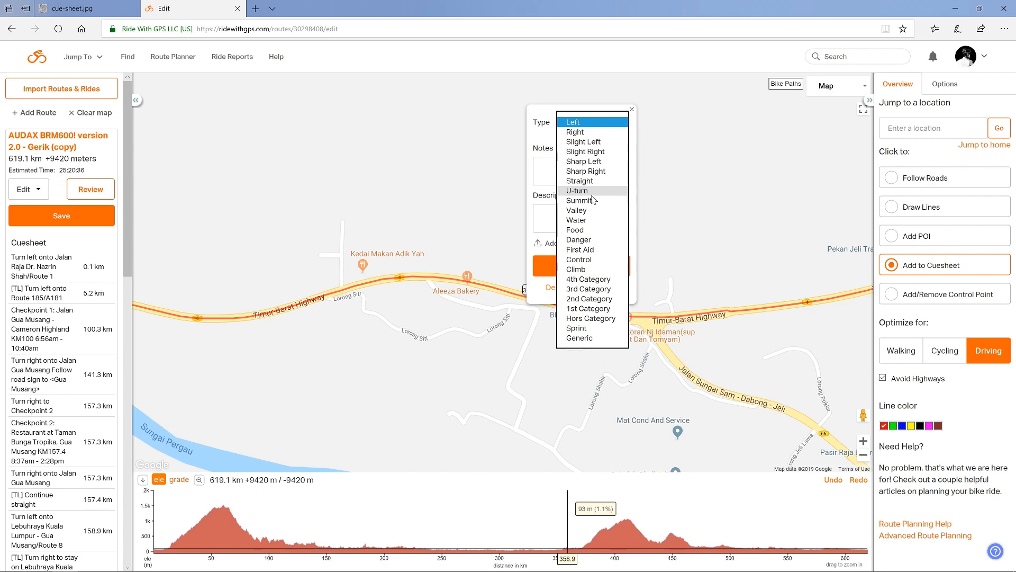
pyautogui.click(602, 220)
pyautogui.click(542, 168)
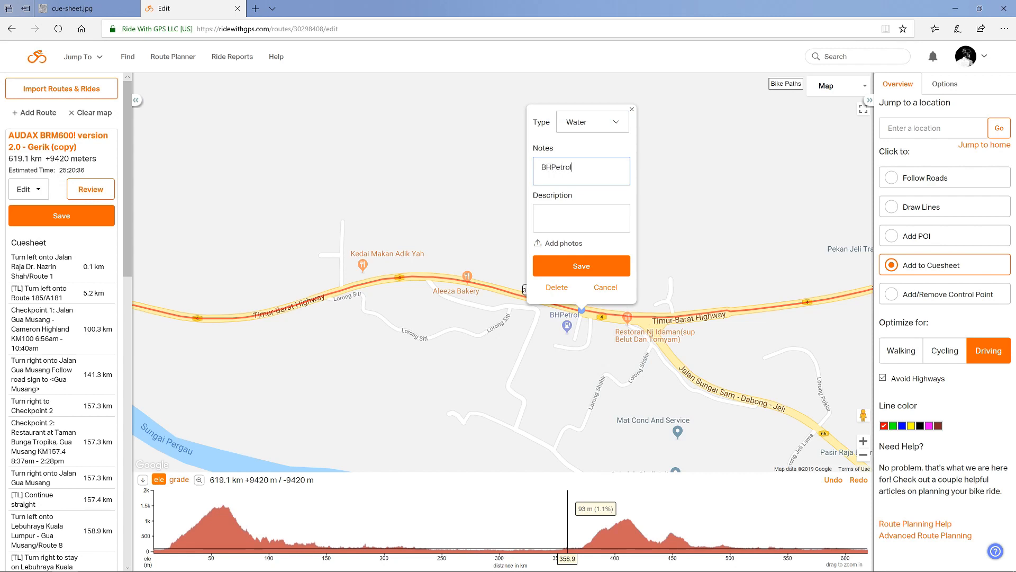
pyautogui.click(592, 267)
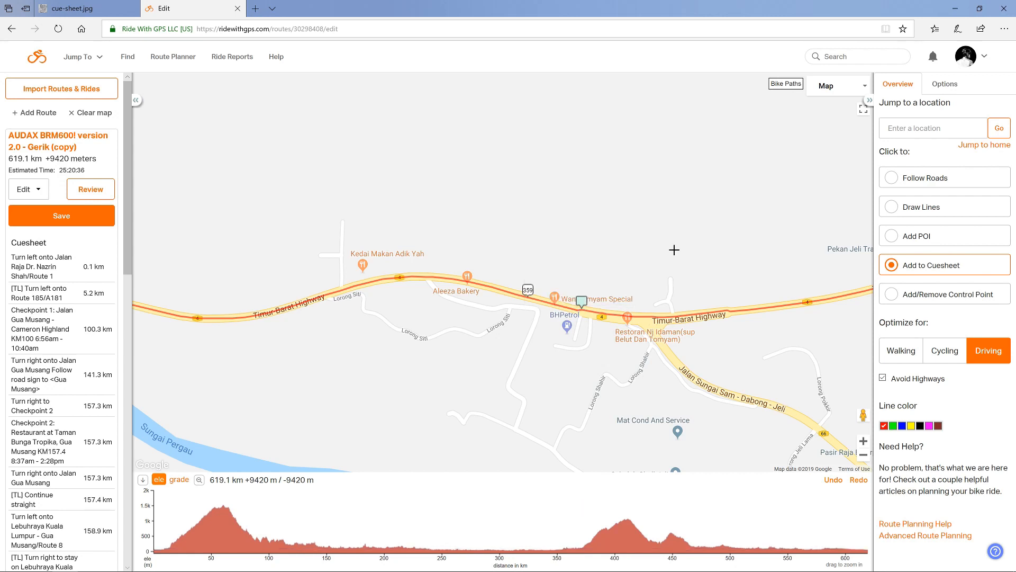
# Follow the route west from Kampung Jeli along the Timur-Barat Highway to Banding Island and beyond, examining the stretch for stops
pyautogui.click(865, 455)
pyautogui.click(864, 455)
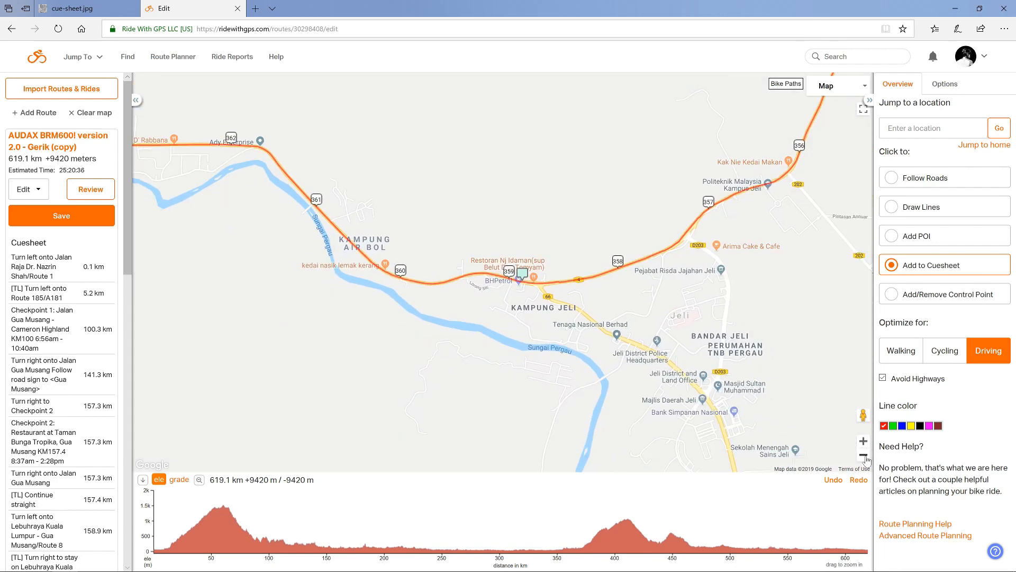
pyautogui.click(864, 456)
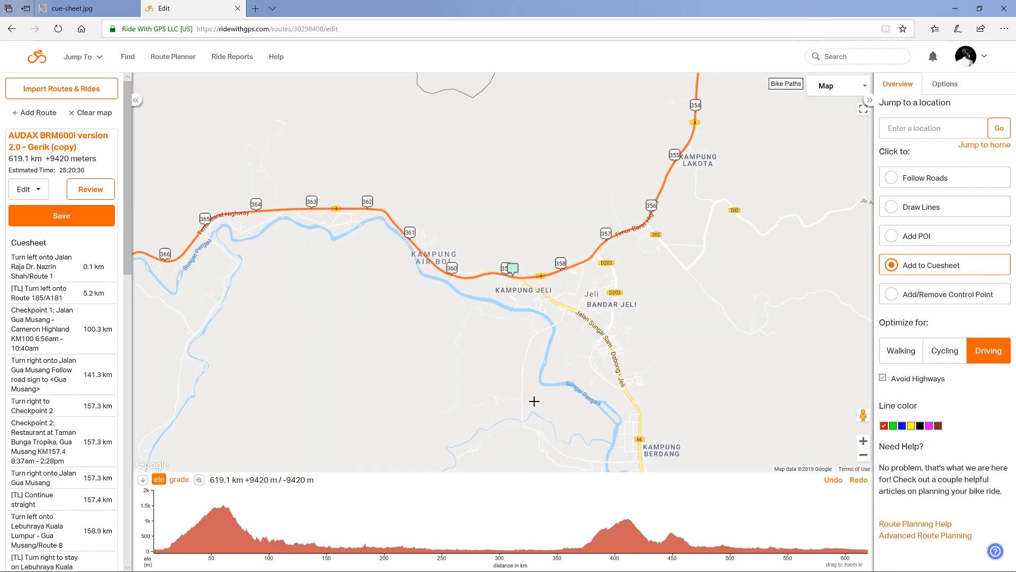
pyautogui.moveTo(316, 362); pyautogui.dragTo(716, 374)
pyautogui.moveTo(441, 419); pyautogui.dragTo(604, 216)
pyautogui.moveTo(471, 380); pyautogui.dragTo(575, 95)
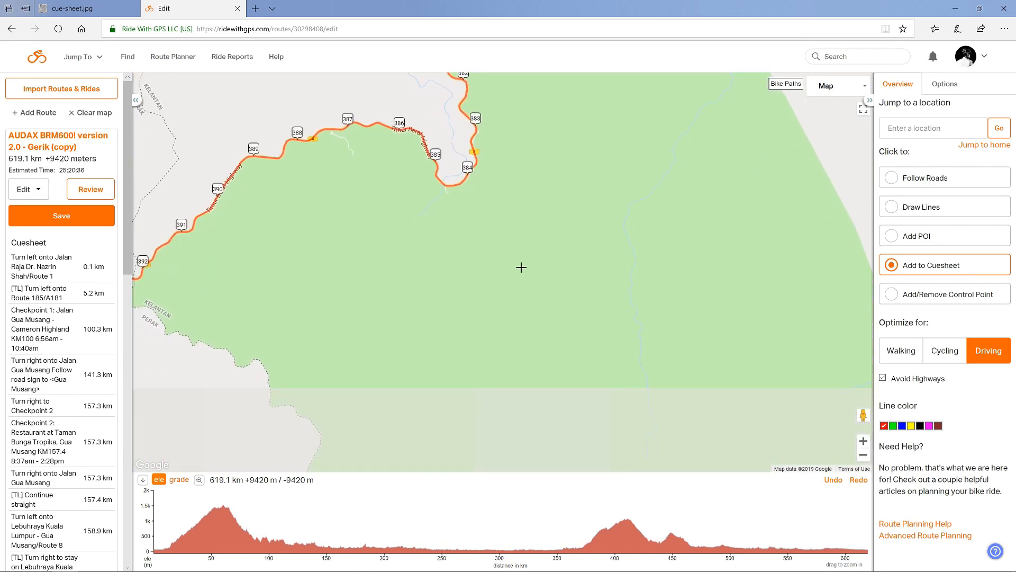
pyautogui.moveTo(473, 305); pyautogui.dragTo(822, 173)
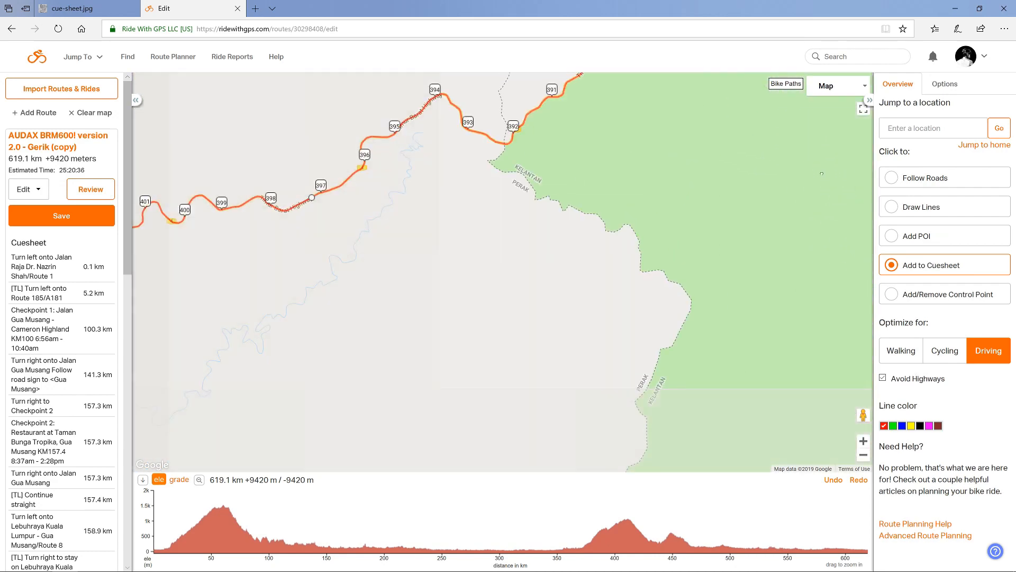
pyautogui.click(863, 456)
pyautogui.moveTo(385, 276); pyautogui.dragTo(615, 370)
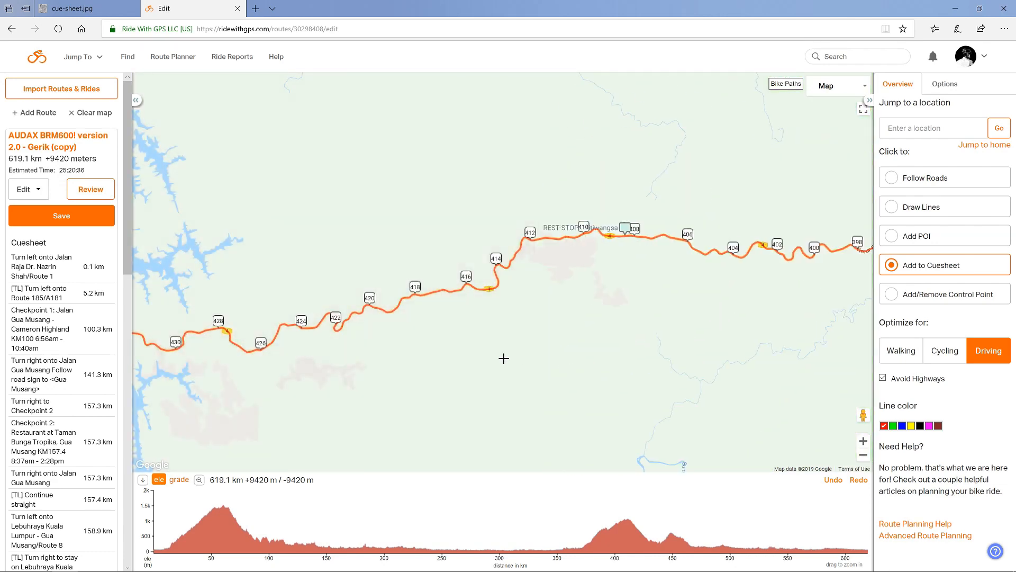
pyautogui.moveTo(409, 386); pyautogui.dragTo(735, 317)
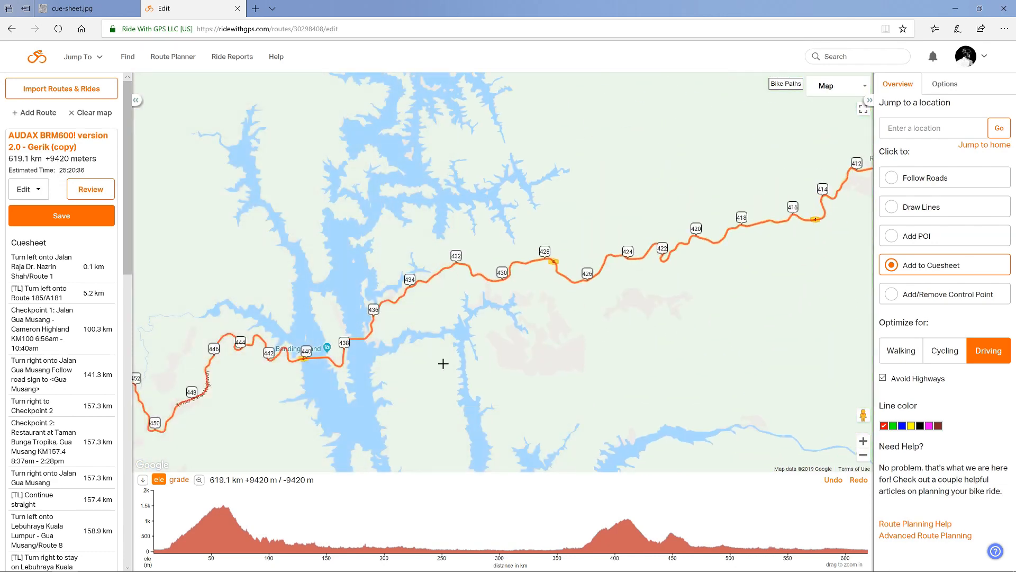
pyautogui.moveTo(385, 380); pyautogui.dragTo(517, 316)
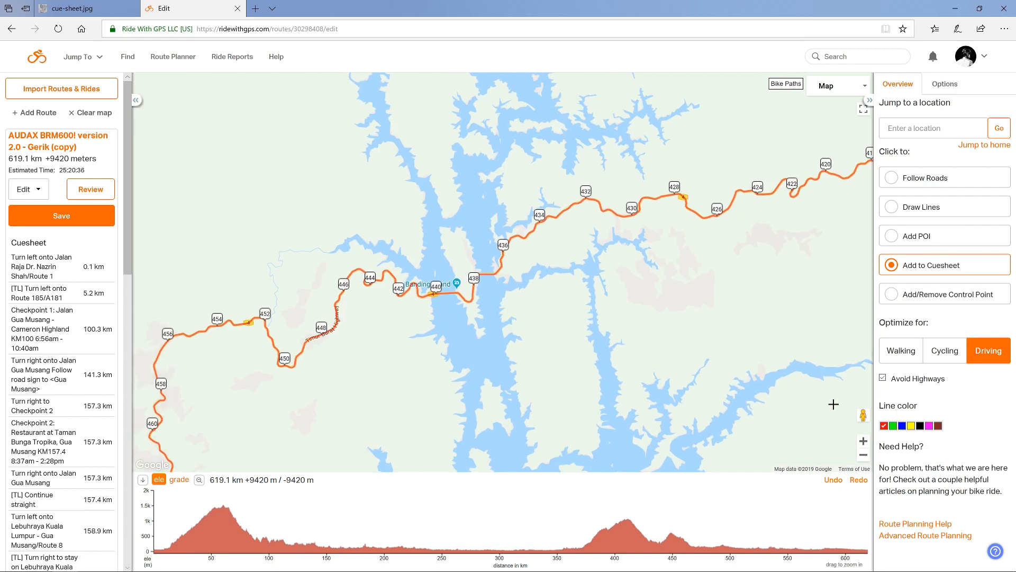
# Look around the Timur-Barat Highway bridge near Banding Island in Street View, then return to the route map
pyautogui.moveTo(863, 415); pyautogui.dragTo(451, 272)
pyautogui.moveTo(460, 206); pyautogui.dragTo(783, 198)
pyautogui.moveTo(637, 194)
pyautogui.mouseDown()
pyautogui.moveTo(699, 256)
pyautogui.moveTo(815, 266)
pyautogui.mouseUp()
pyautogui.moveTo(487, 236); pyautogui.dragTo(735, 229)
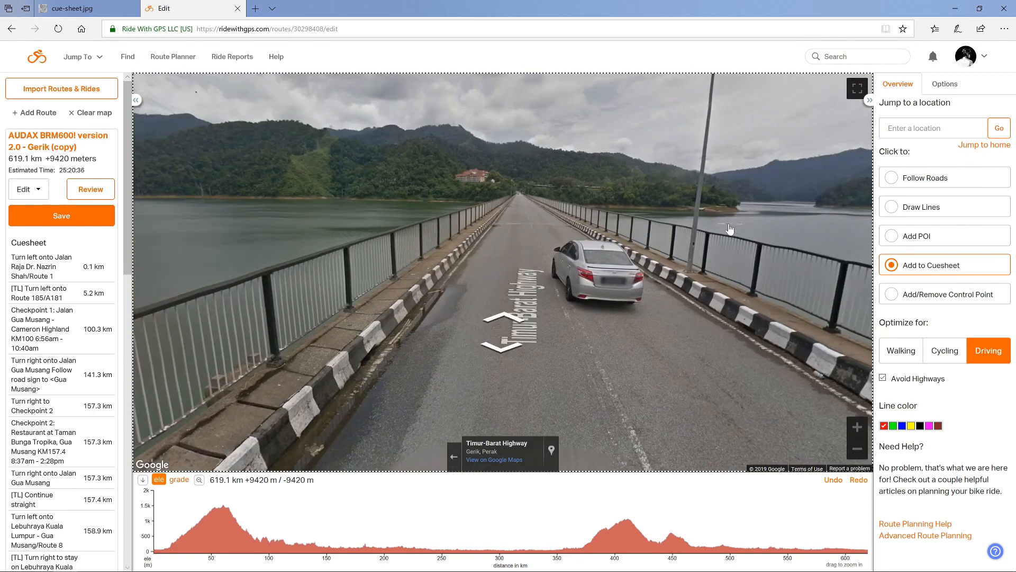
pyautogui.moveTo(387, 241); pyautogui.dragTo(762, 216)
pyautogui.moveTo(421, 222)
pyautogui.mouseDown()
pyautogui.moveTo(540, 254)
pyautogui.moveTo(708, 252)
pyautogui.mouseUp()
pyautogui.moveTo(338, 245)
pyautogui.mouseDown()
pyautogui.moveTo(571, 229)
pyautogui.moveTo(405, 246)
pyautogui.mouseUp()
pyautogui.moveTo(642, 220); pyautogui.dragTo(347, 213)
pyautogui.moveTo(685, 231); pyautogui.dragTo(555, 220)
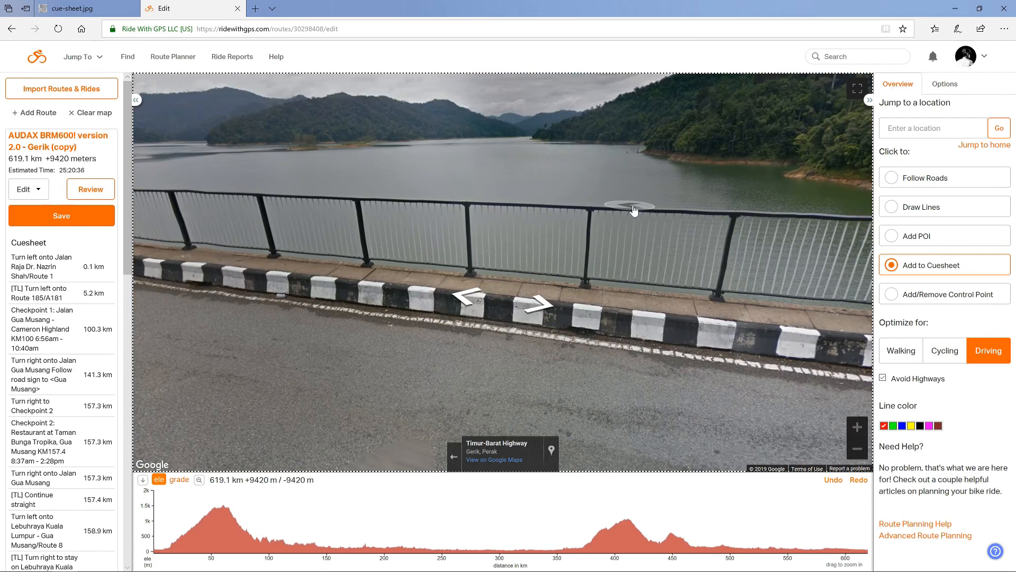
pyautogui.moveTo(356, 205); pyautogui.dragTo(702, 218)
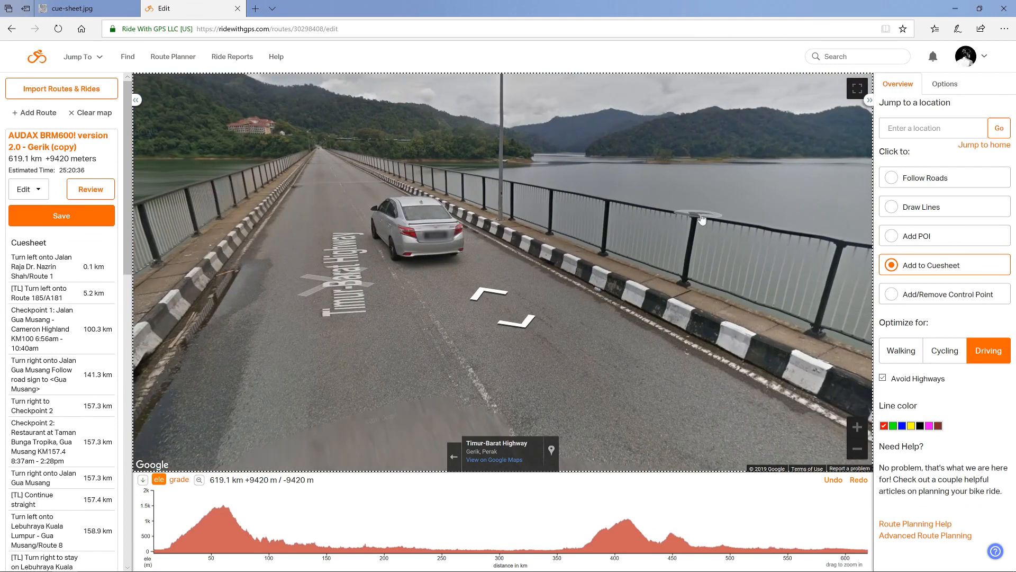
pyautogui.click(629, 207)
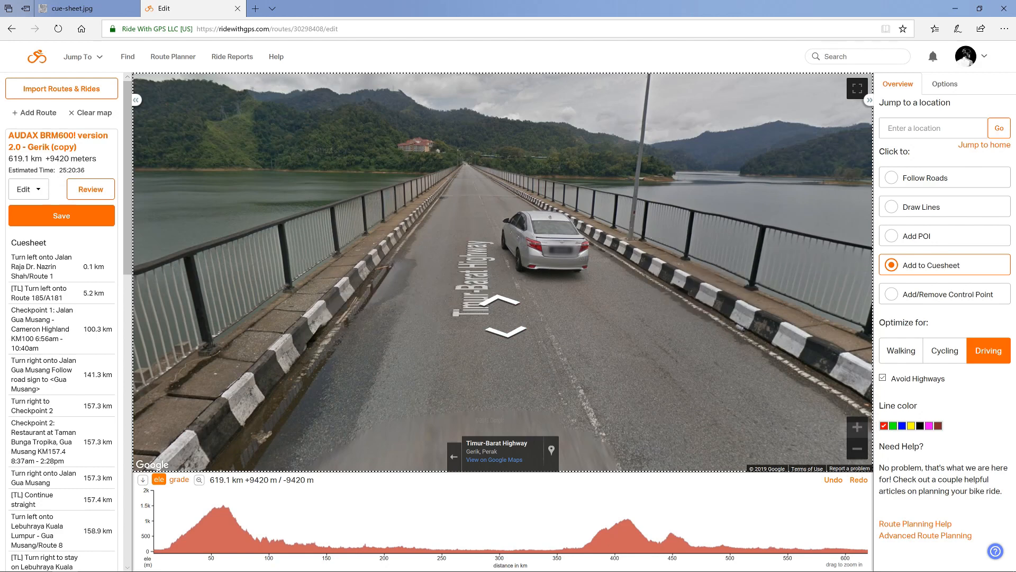
pyautogui.click(454, 457)
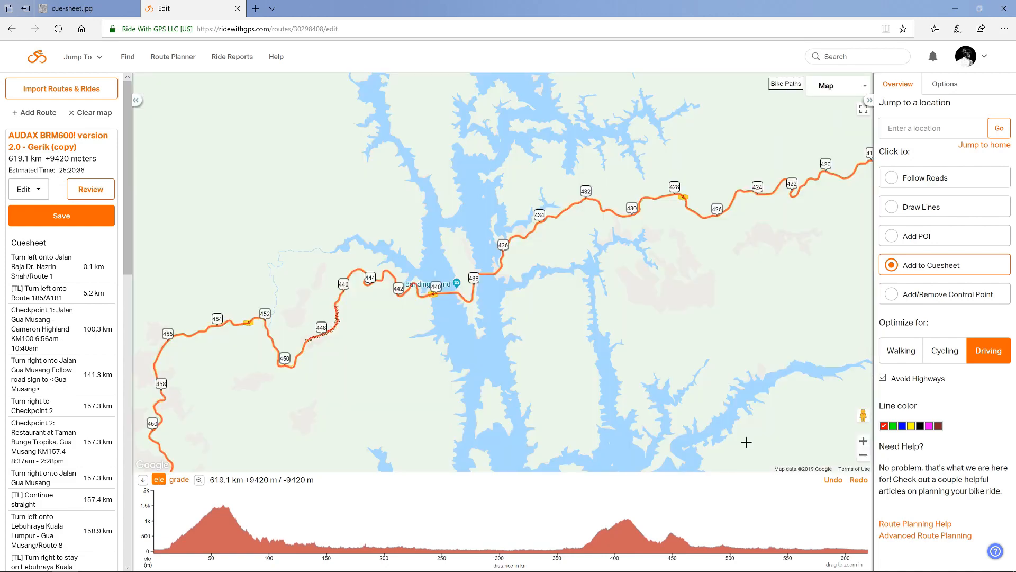
# Follow the route from Banding Island past Gerik and Lenggong toward Kuala Kangsar and examine where the existing cues lie
pyautogui.click(863, 455)
pyautogui.click(863, 455)
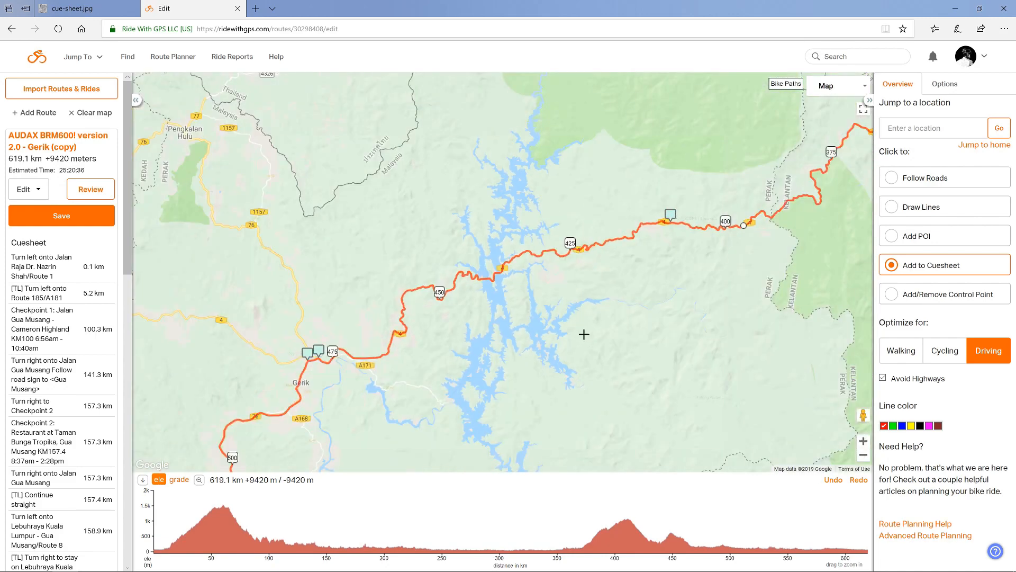
pyautogui.moveTo(493, 334); pyautogui.dragTo(542, 275)
pyautogui.moveTo(460, 335); pyautogui.dragTo(503, 164)
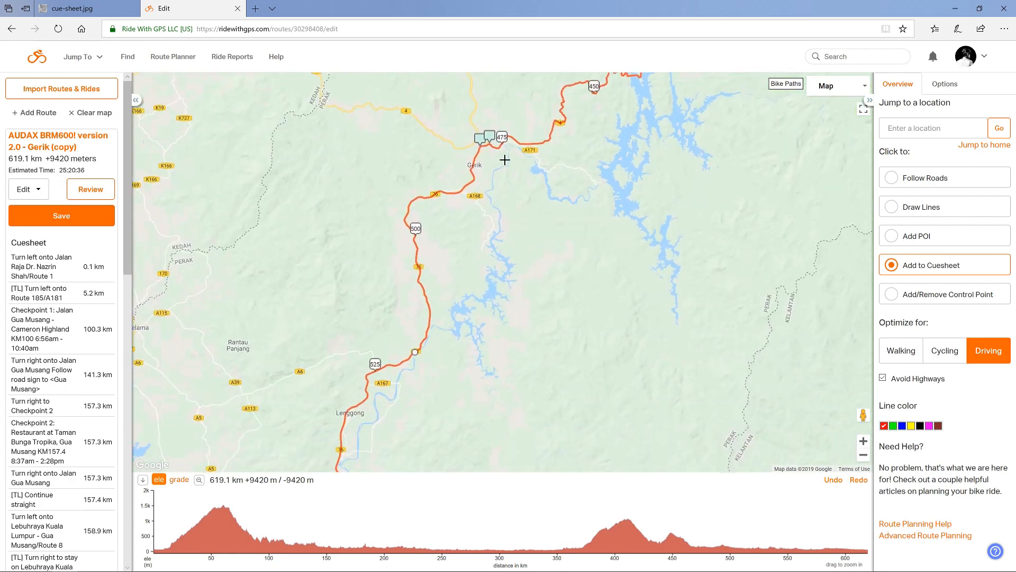
pyautogui.moveTo(517, 358); pyautogui.dragTo(511, 134)
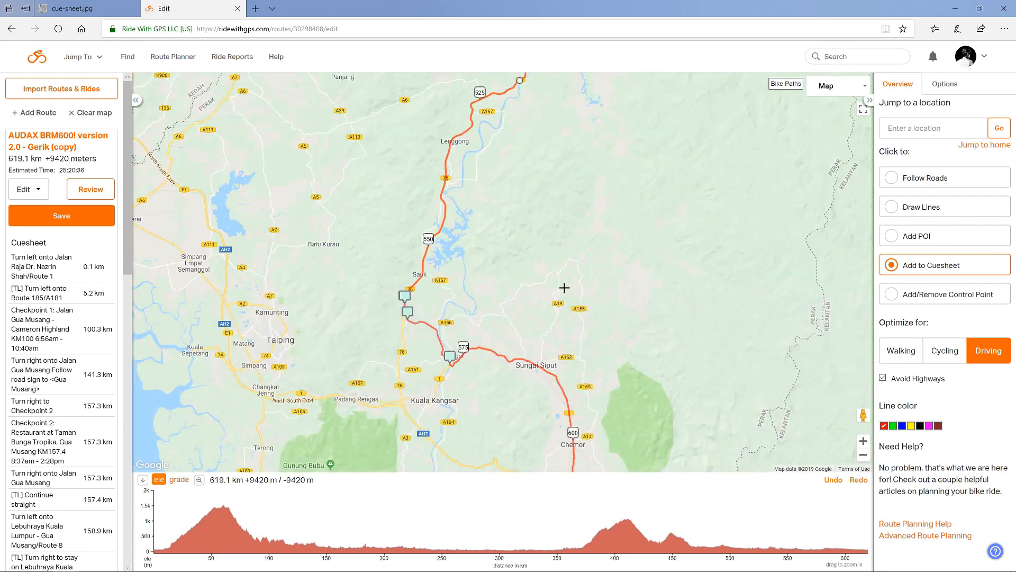
pyautogui.moveTo(661, 158); pyautogui.dragTo(577, 405)
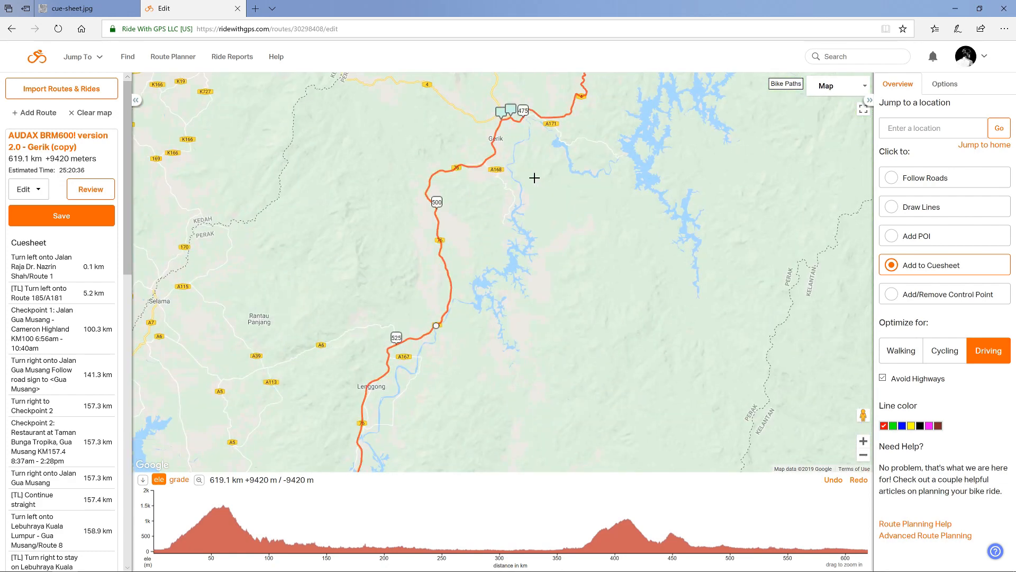
pyautogui.moveTo(534, 178); pyautogui.dragTo(537, 339)
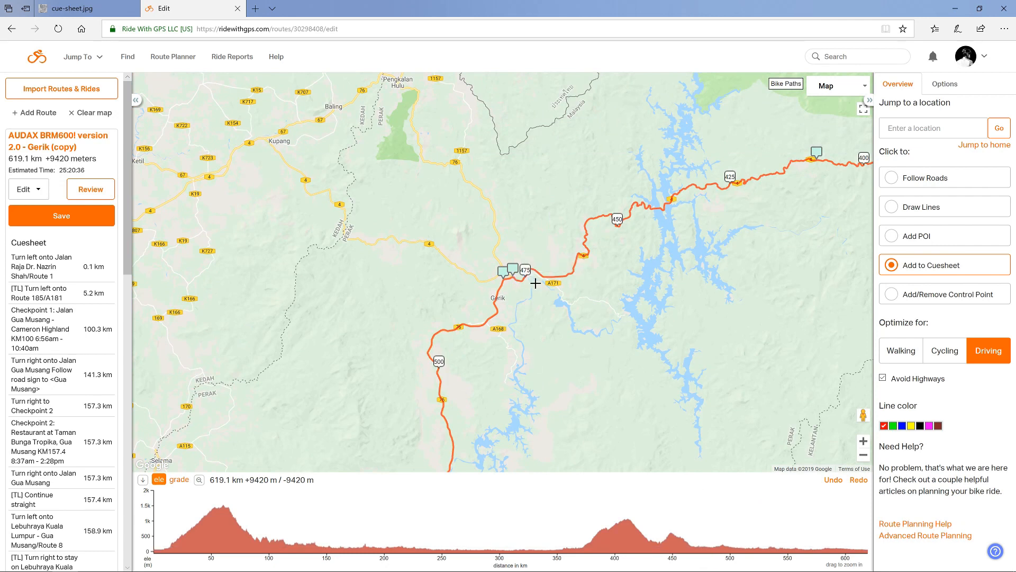
pyautogui.moveTo(563, 390); pyautogui.dragTo(617, 282)
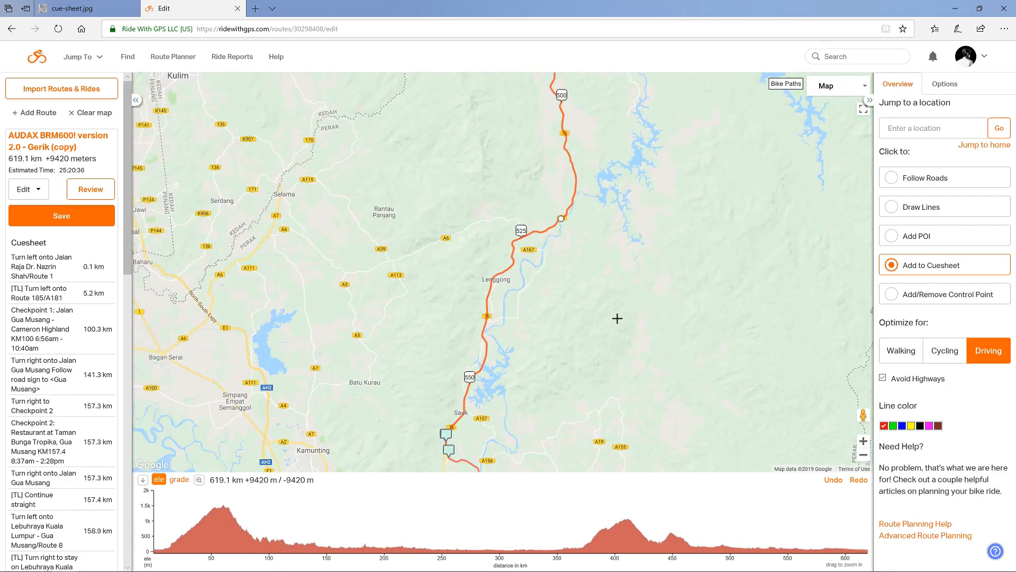
pyautogui.moveTo(617, 318); pyautogui.dragTo(646, 159)
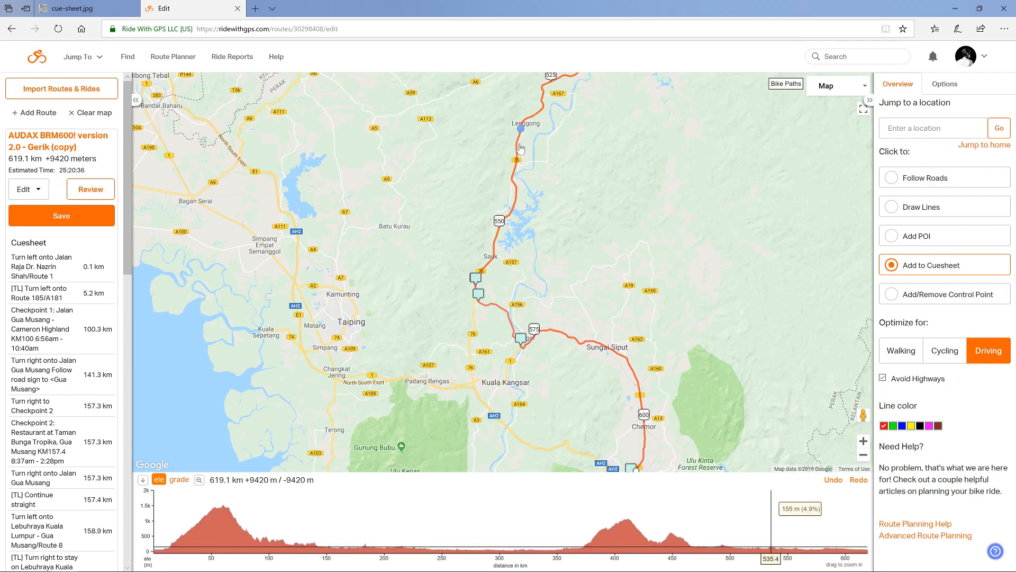
# Inspect the elevation profile between about km 519 and km 555, and review the route from Banding Island down to Lenggong
pyautogui.moveTo(752, 527); pyautogui.dragTo(794, 525)
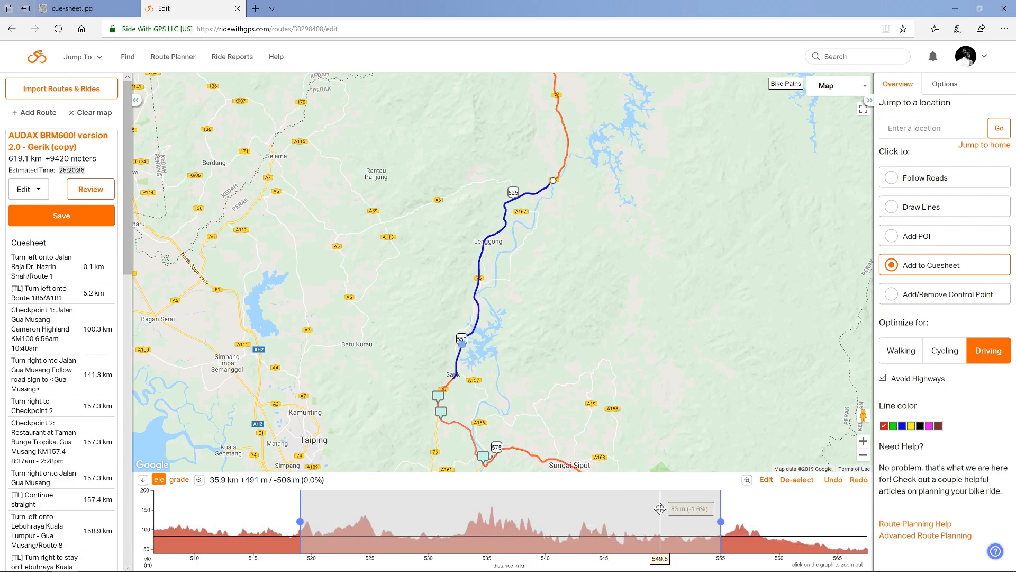
pyautogui.click(747, 481)
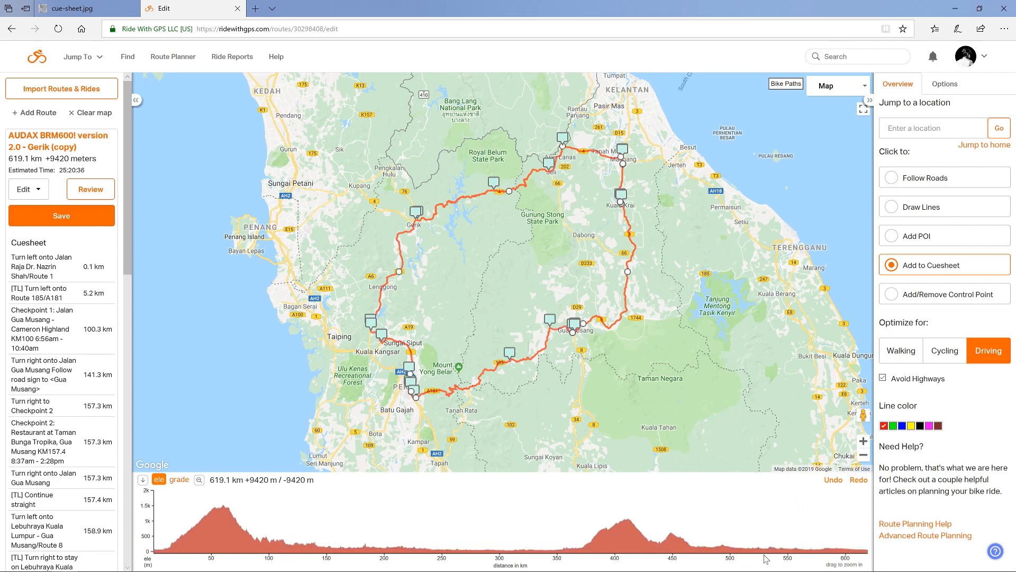
pyautogui.moveTo(769, 551); pyautogui.dragTo(779, 551)
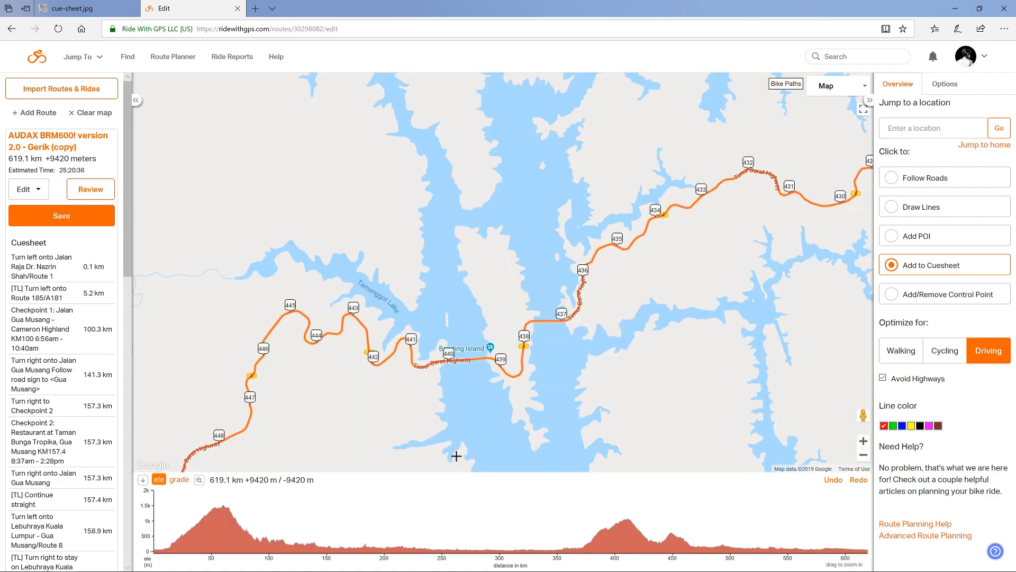
pyautogui.click(864, 457)
pyautogui.click(863, 460)
pyautogui.moveTo(547, 402); pyautogui.dragTo(717, 243)
pyautogui.moveTo(554, 346); pyautogui.dragTo(712, 166)
pyautogui.moveTo(520, 450); pyautogui.dragTo(713, 142)
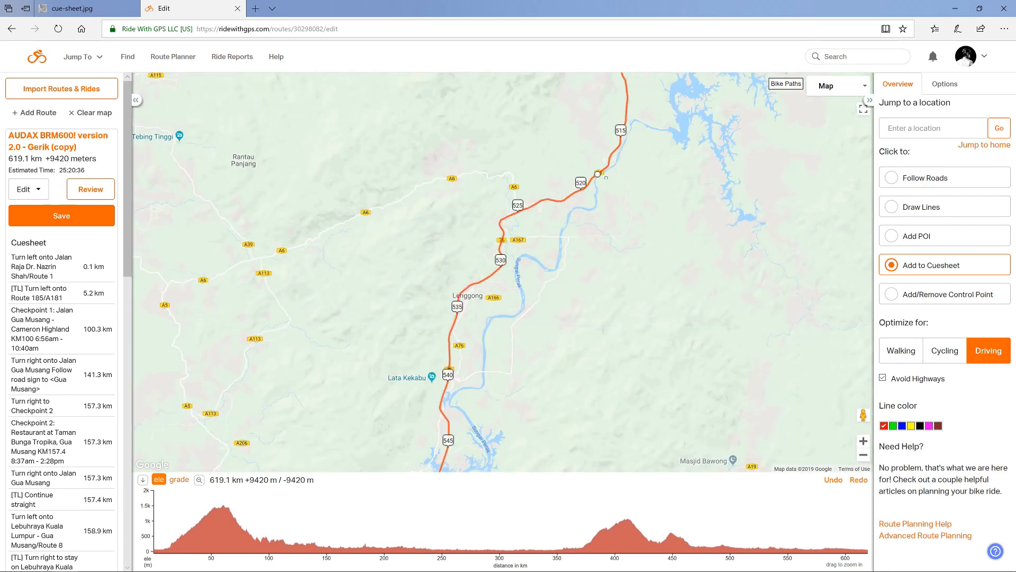
# Start saving the route, shorten its name to "AUDAX BRM600! version 2.0", and mark it as intended for cycling
pyautogui.click(72, 218)
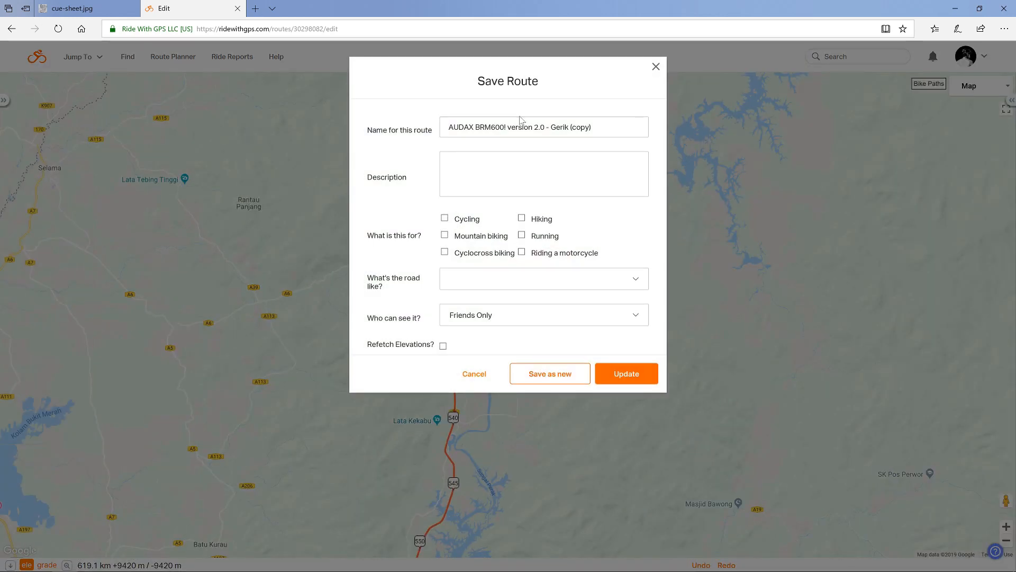
pyautogui.moveTo(593, 128); pyautogui.dragTo(546, 128)
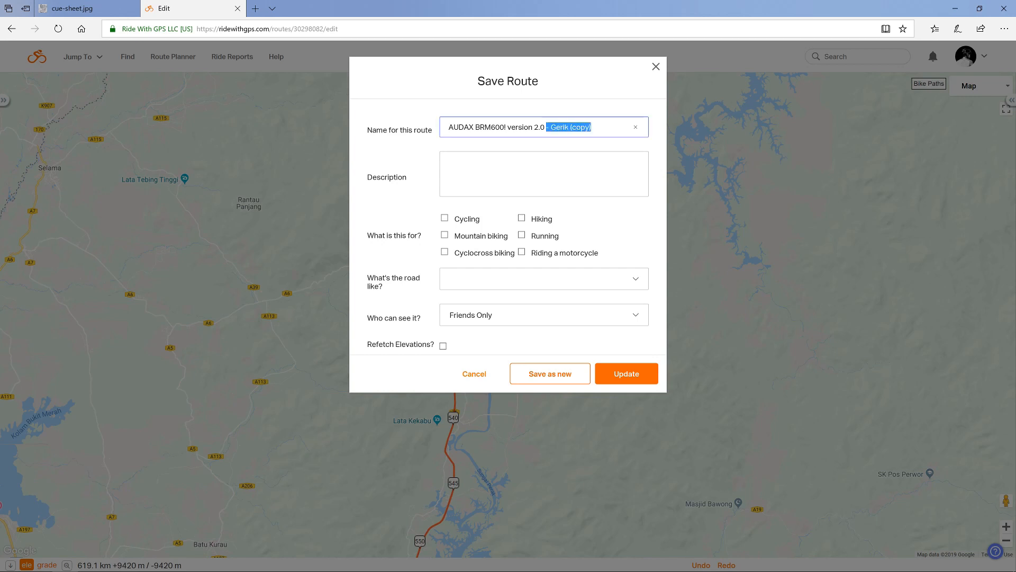
pyautogui.press('BackSpace')
pyautogui.click(444, 219)
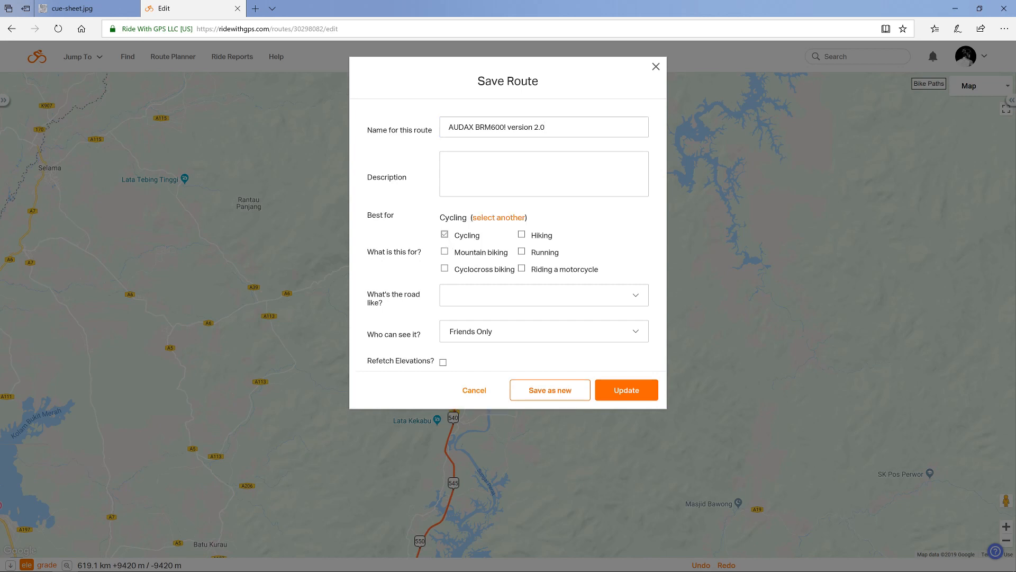
# Set the road condition to normal pavement, keep visibility at Friends Only, and save the result as a new route
pyautogui.click(490, 293)
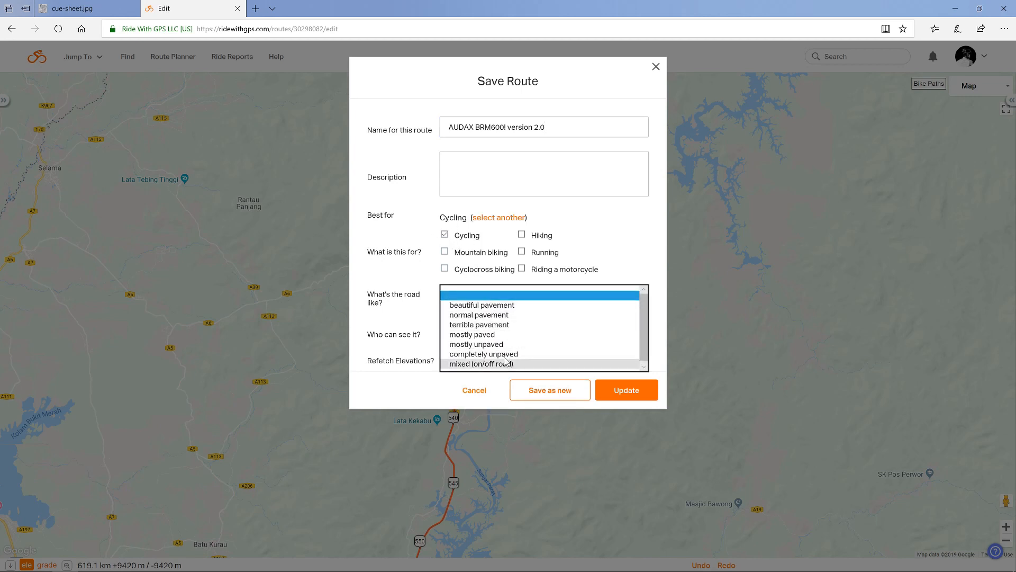
pyautogui.click(509, 316)
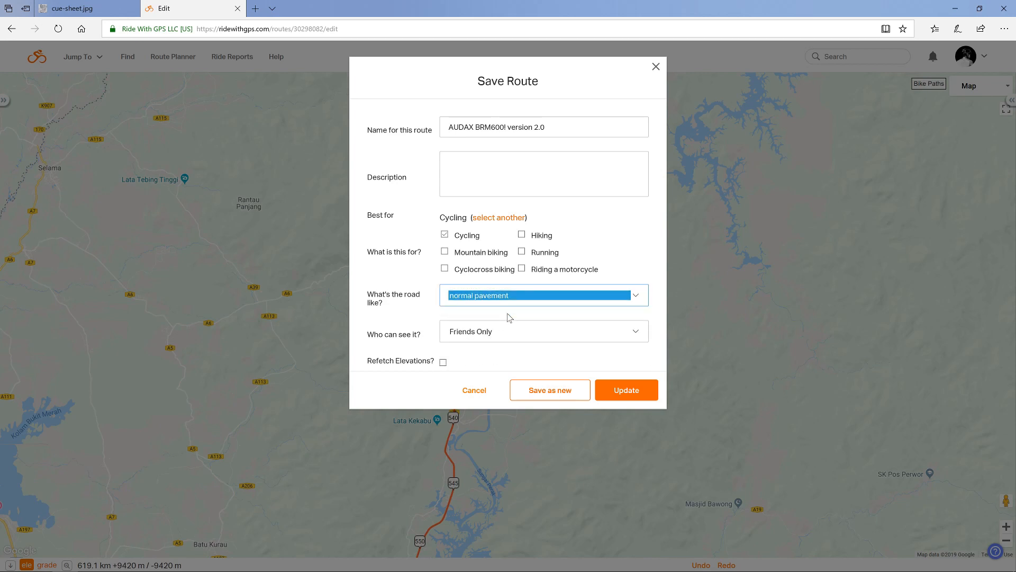
pyautogui.click(507, 332)
pyautogui.click(506, 331)
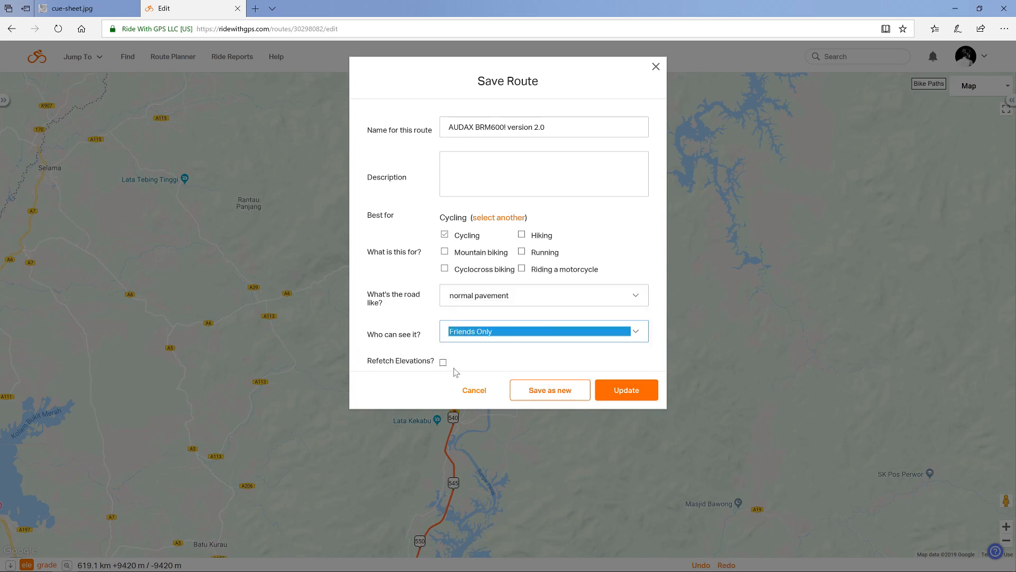
pyautogui.click(563, 394)
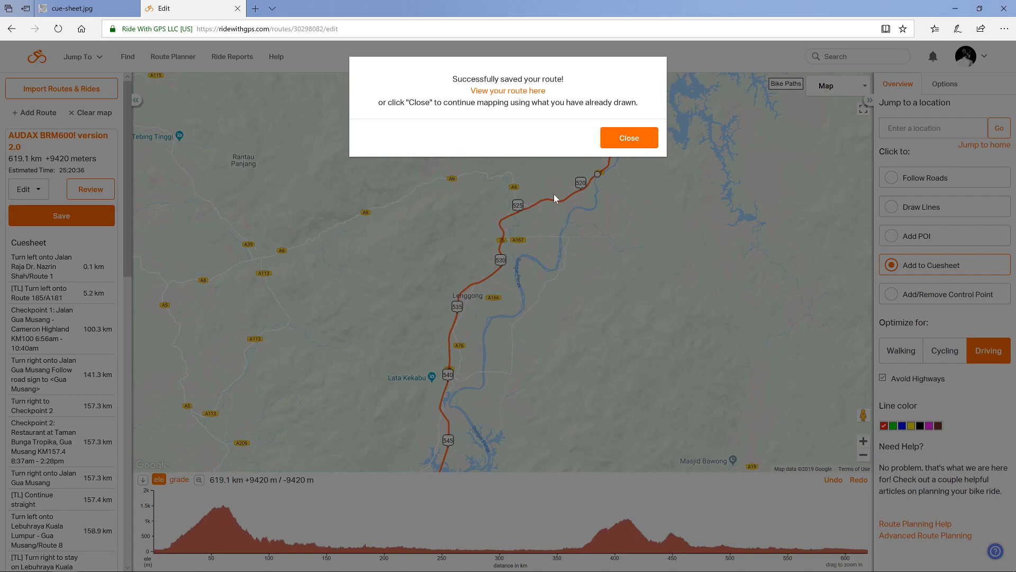
pyautogui.click(628, 137)
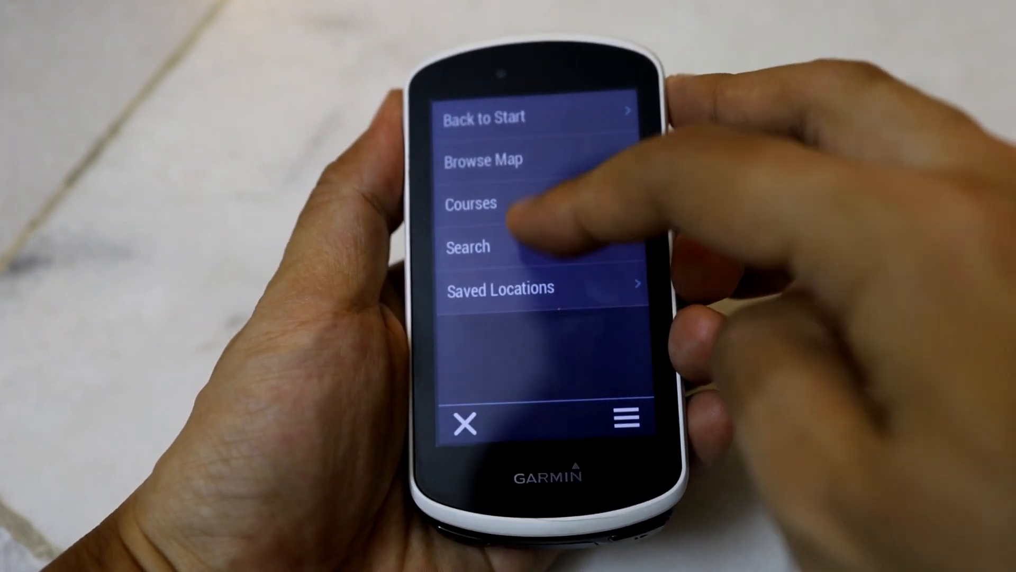
pyautogui.click(521, 200)
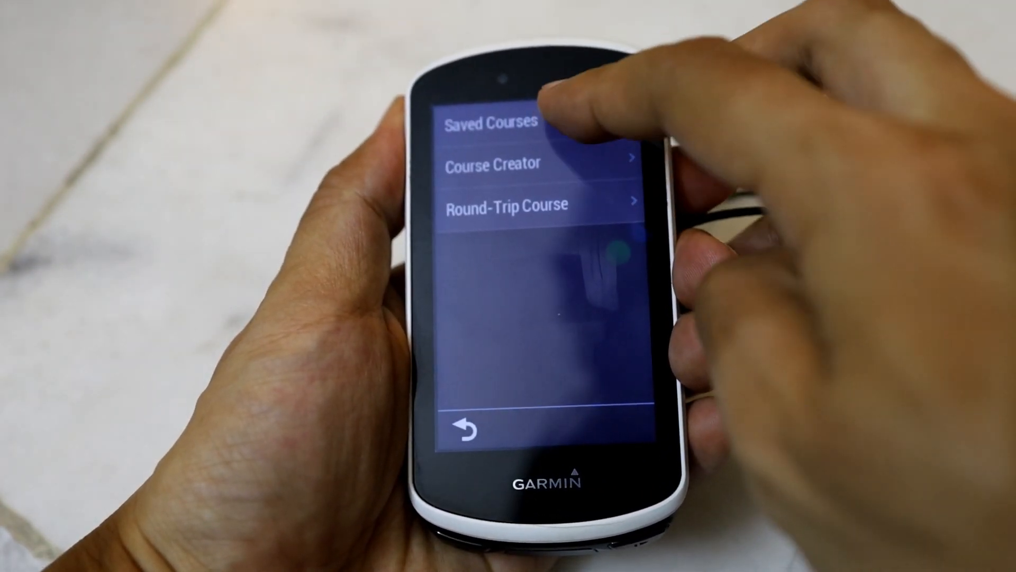
pyautogui.click(529, 120)
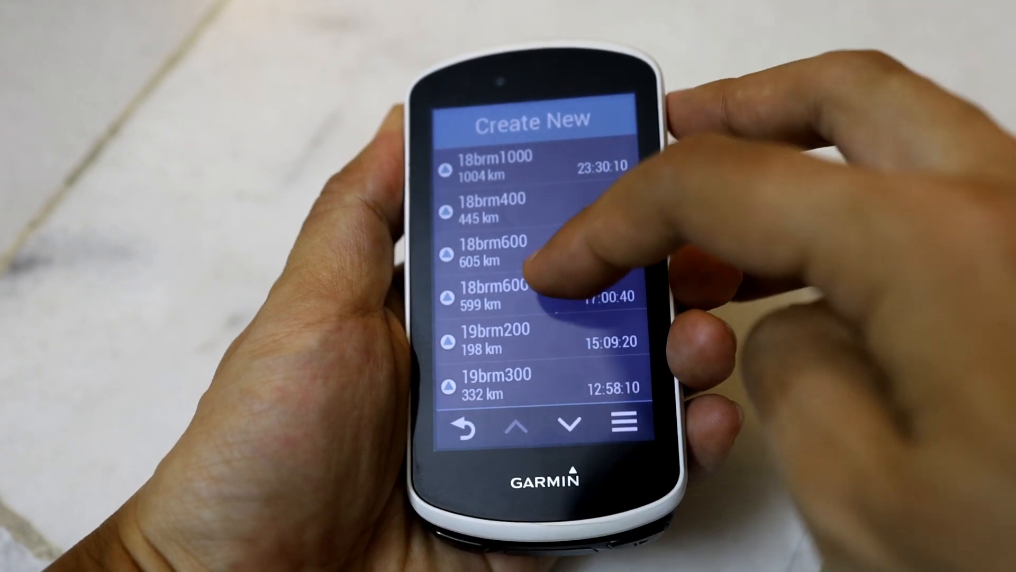
pyautogui.moveTo(535, 278); pyautogui.dragTo(539, 156)
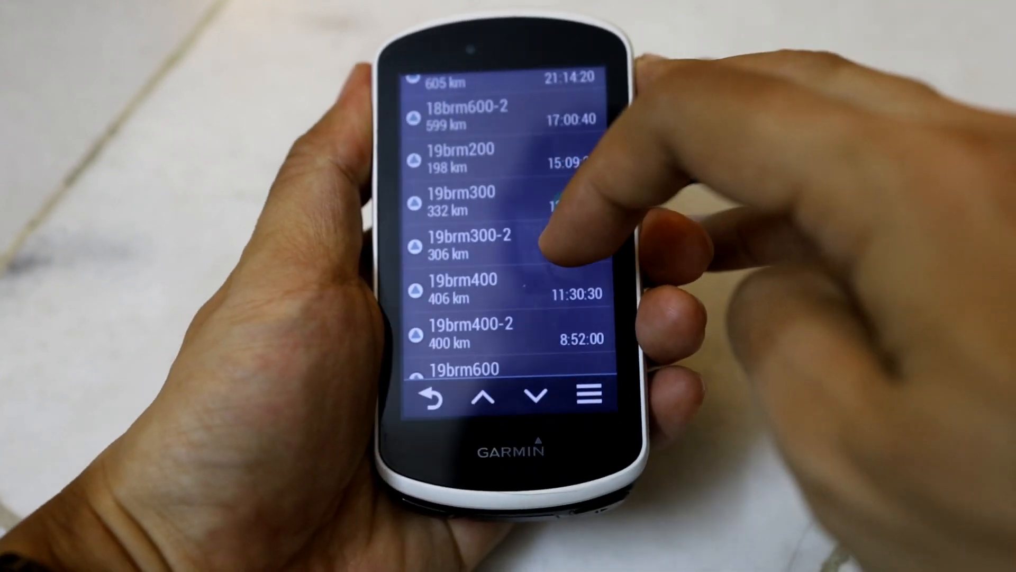
pyautogui.moveTo(544, 239); pyautogui.dragTo(538, 177)
pyautogui.moveTo(545, 254); pyautogui.dragTo(577, 175)
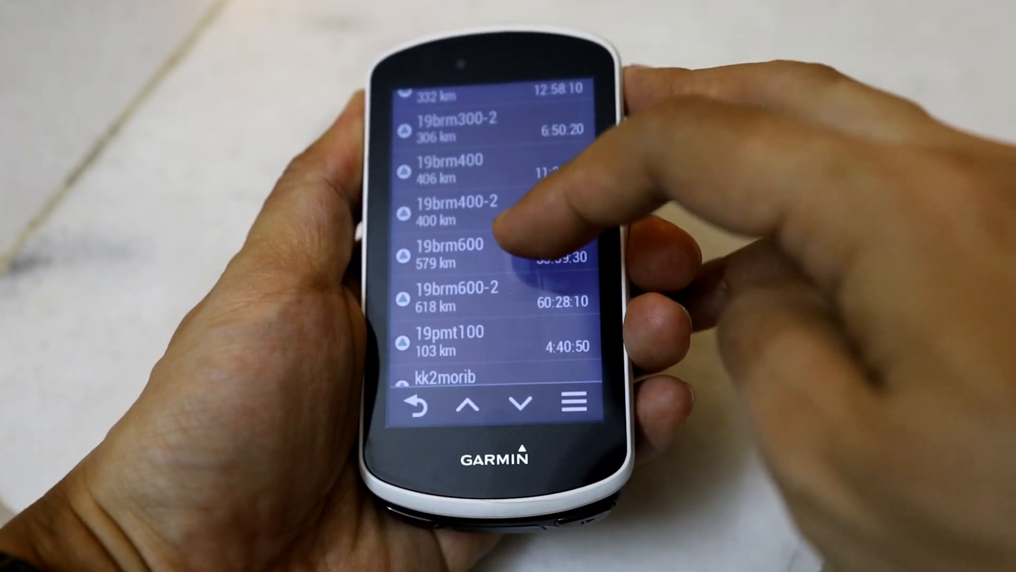
pyautogui.click(463, 217)
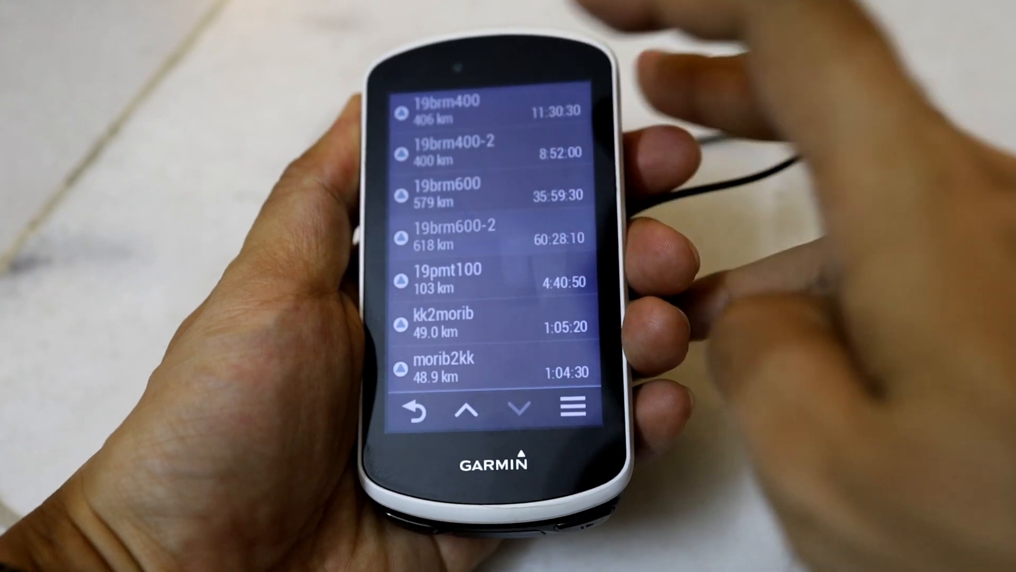